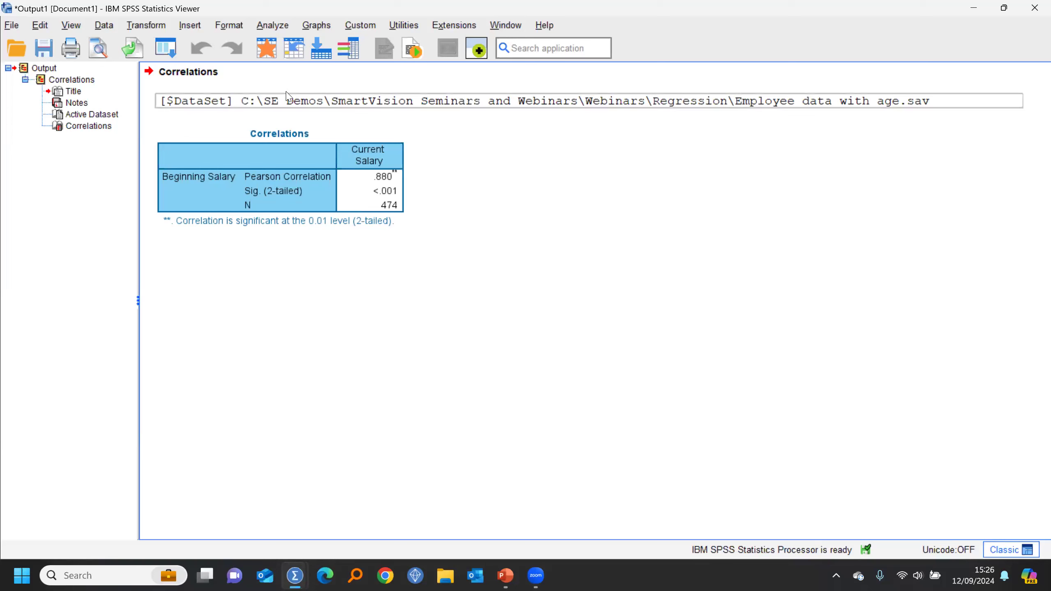
pyautogui.click(266, 33)
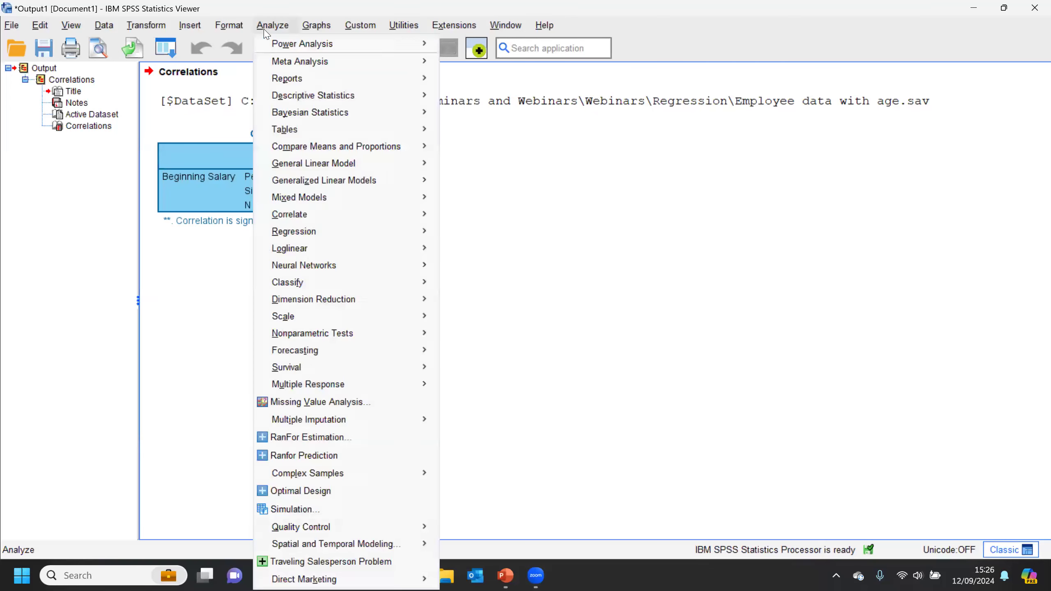
pyautogui.moveTo(372, 146)
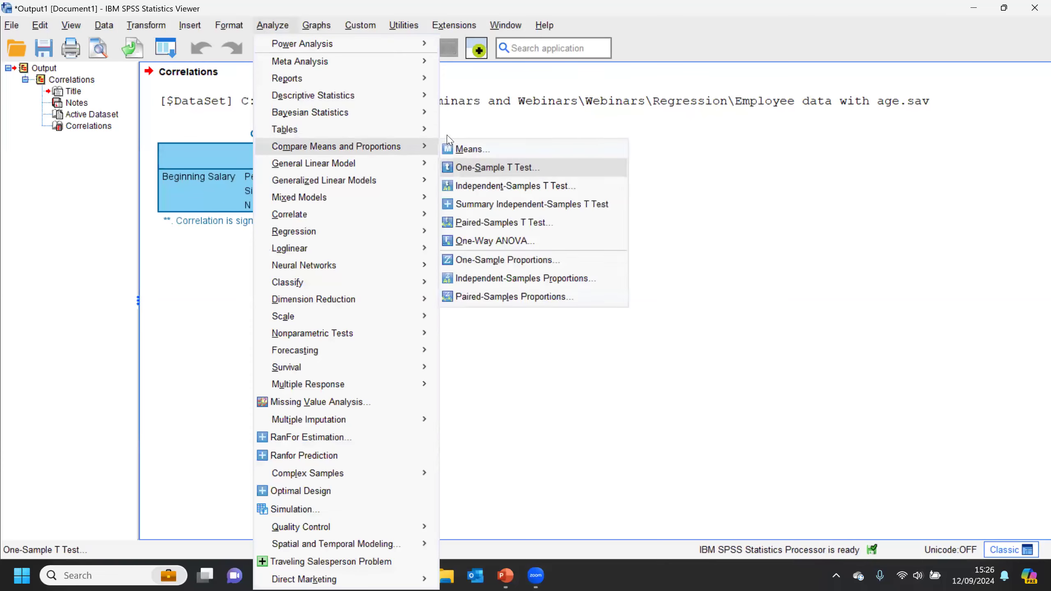
pyautogui.click(476, 166)
pyautogui.click(564, 377)
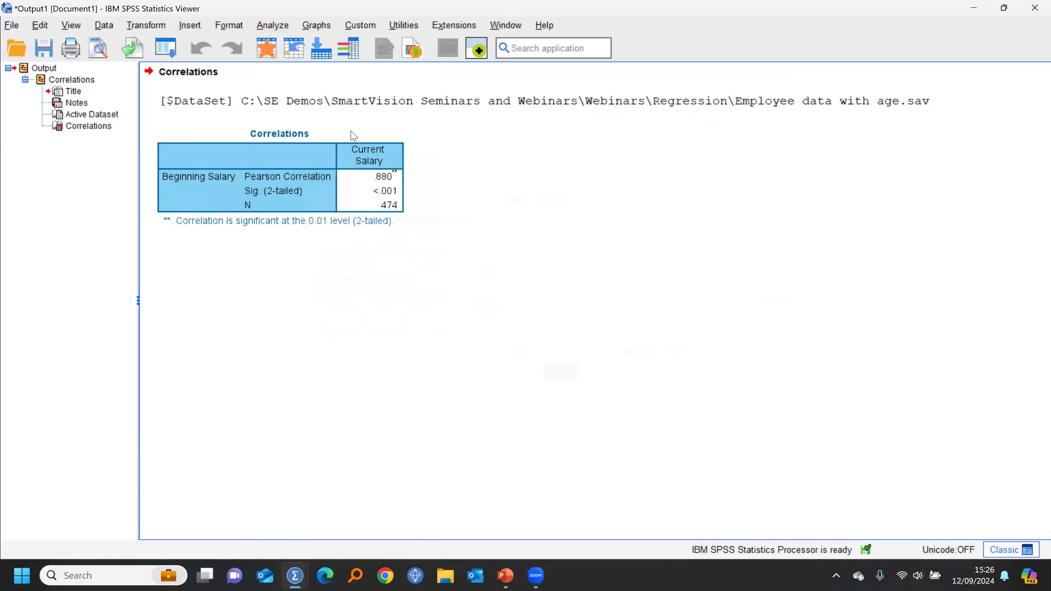
# - Start a Linear Regression analysis and set Current Salary [salary] as the dependent variable
pyautogui.click(271, 27)
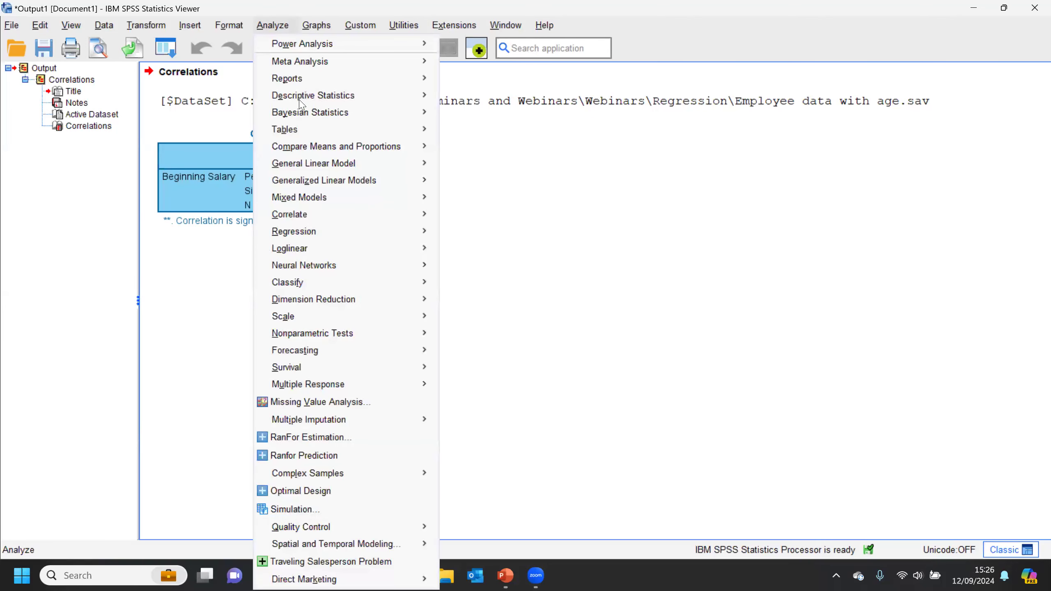
pyautogui.moveTo(327, 232)
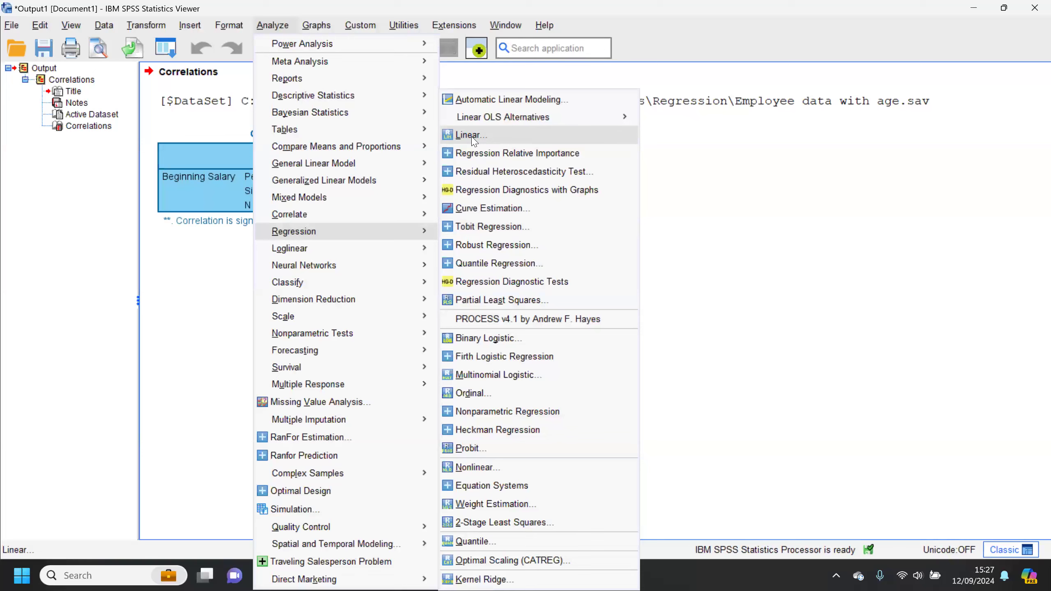
pyautogui.click(491, 137)
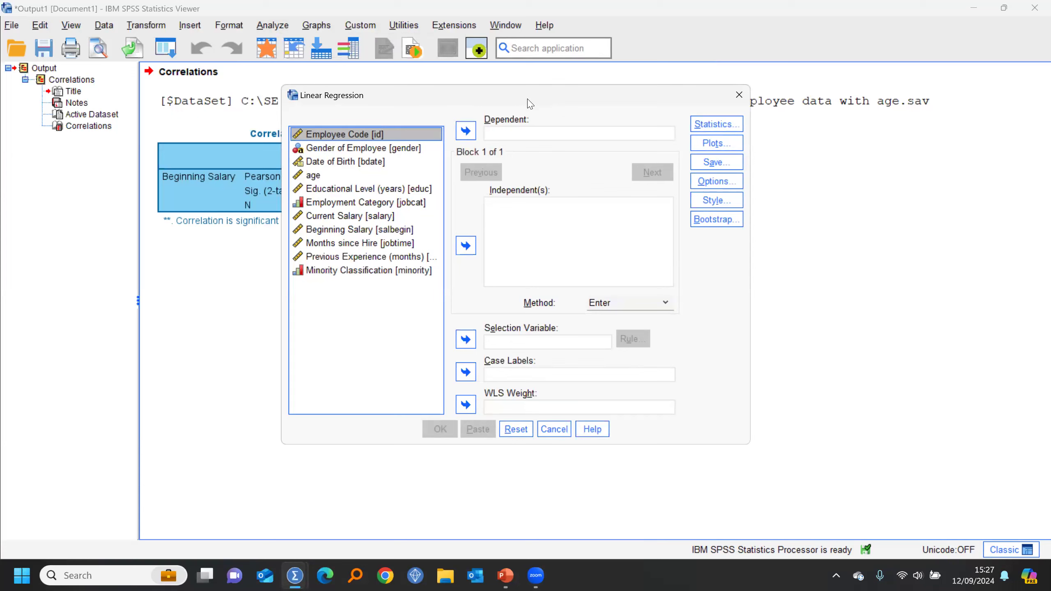
pyautogui.click(317, 217)
pyautogui.click(466, 131)
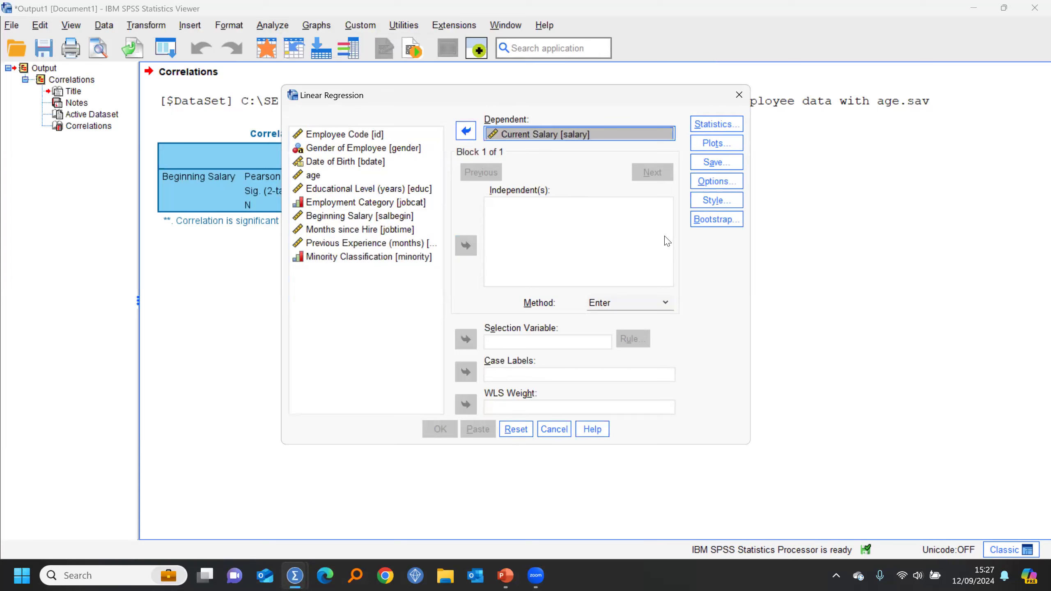
# - Add Beginning Salary [salbegin] as the independent variable with the Enter method and run the regression
pyautogui.click(343, 216)
pyautogui.click(343, 217)
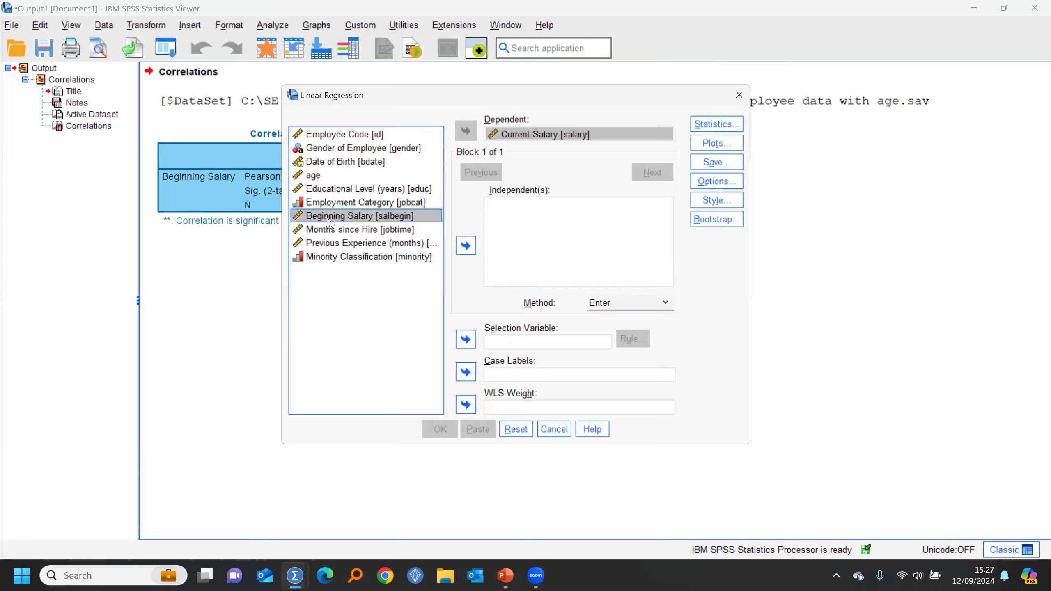
pyautogui.click(466, 246)
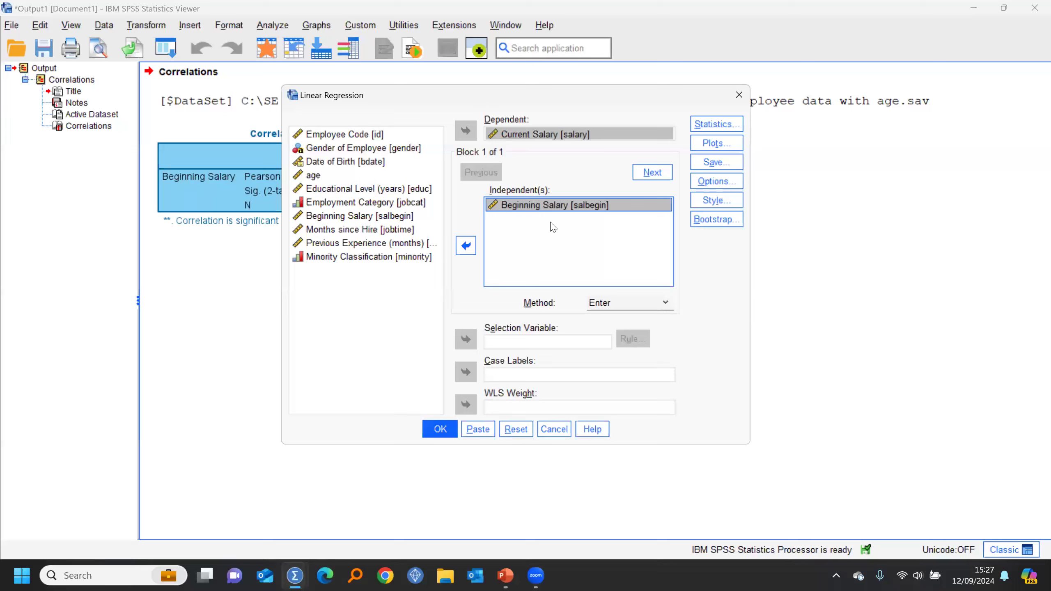
pyautogui.click(518, 207)
pyautogui.click(449, 430)
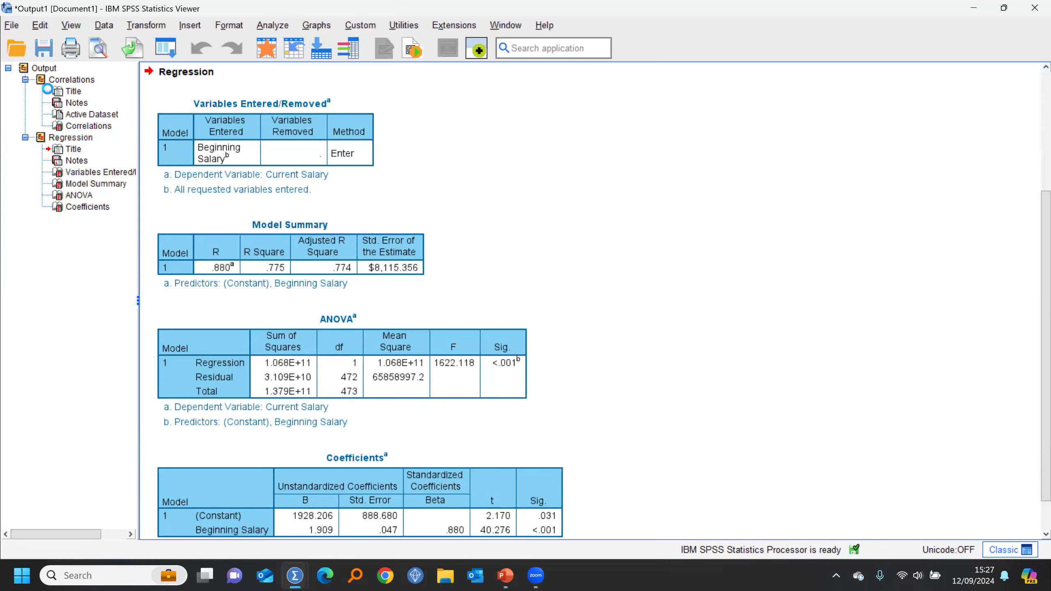
# - Collapse the Correlations results in the outline, reopening them briefly to compare the Pearson correlation with the Model Summary's R
pyautogui.doubleClick(38, 79)
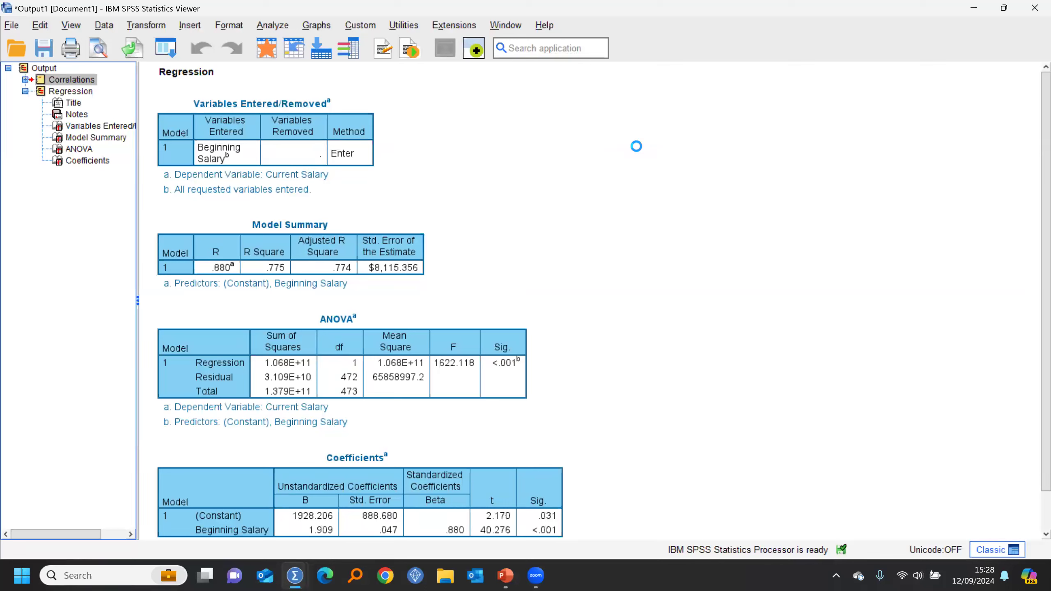
pyautogui.click(283, 149)
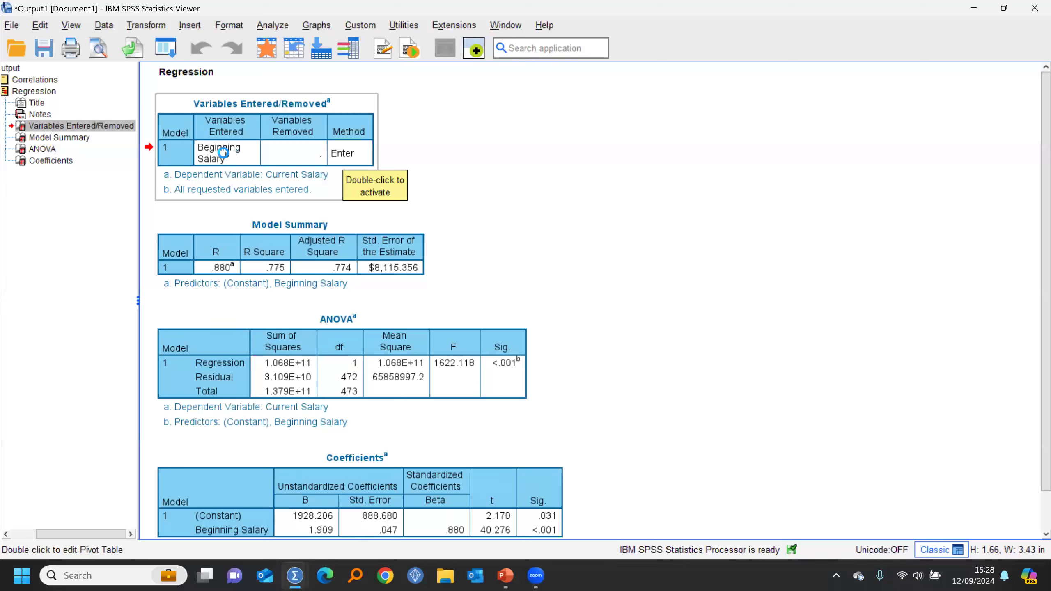
pyautogui.click(389, 244)
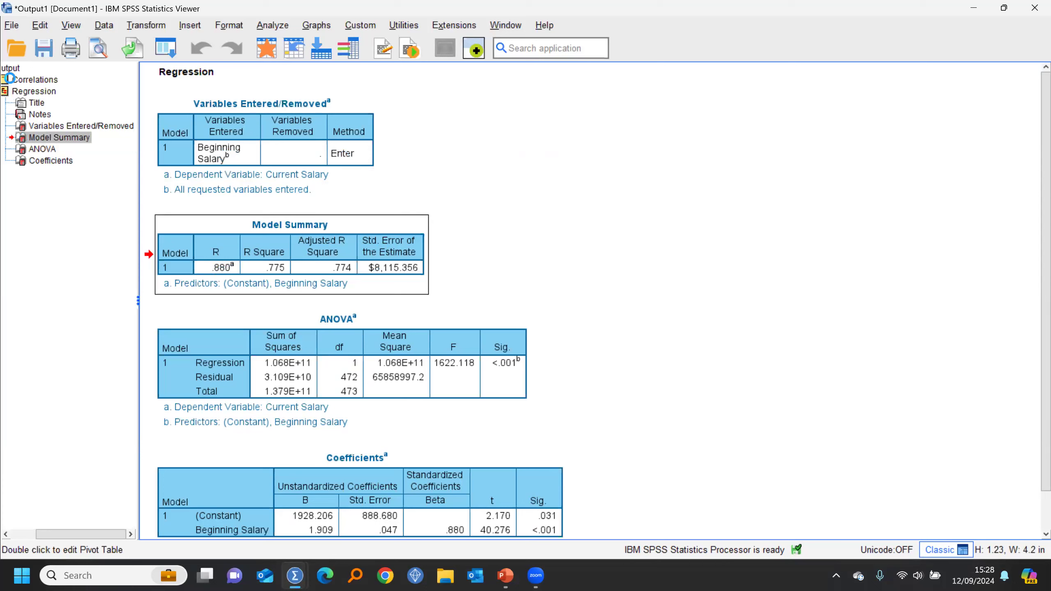
pyautogui.doubleClick(8, 79)
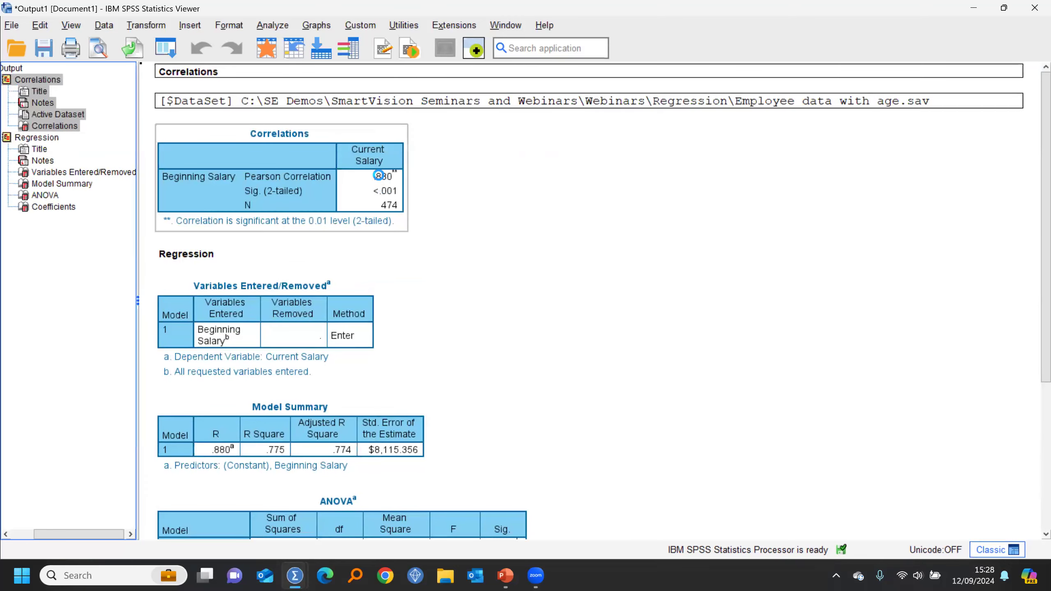
pyautogui.doubleClick(8, 80)
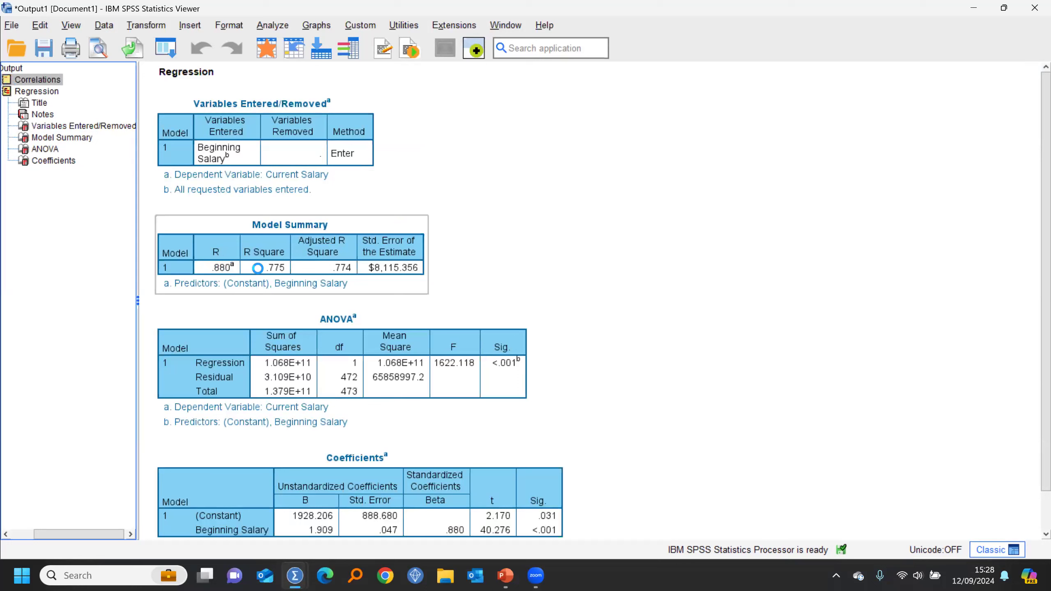
# - Examine the R Square, Adjusted R Square and standard error of the estimate in the Model Summary table
pyautogui.click(668, 269)
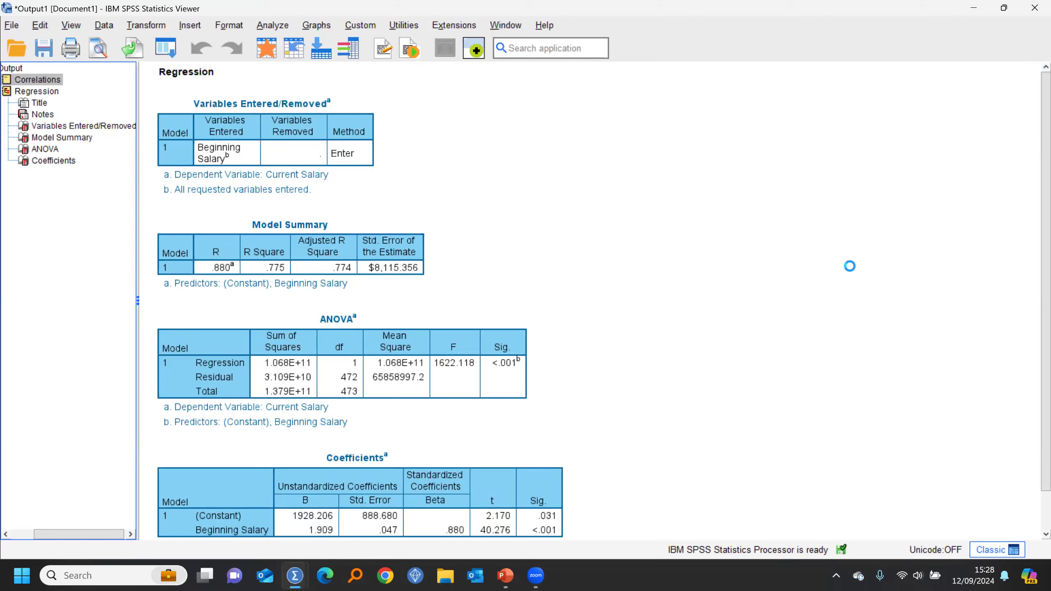
pyautogui.click(320, 185)
pyautogui.click(370, 249)
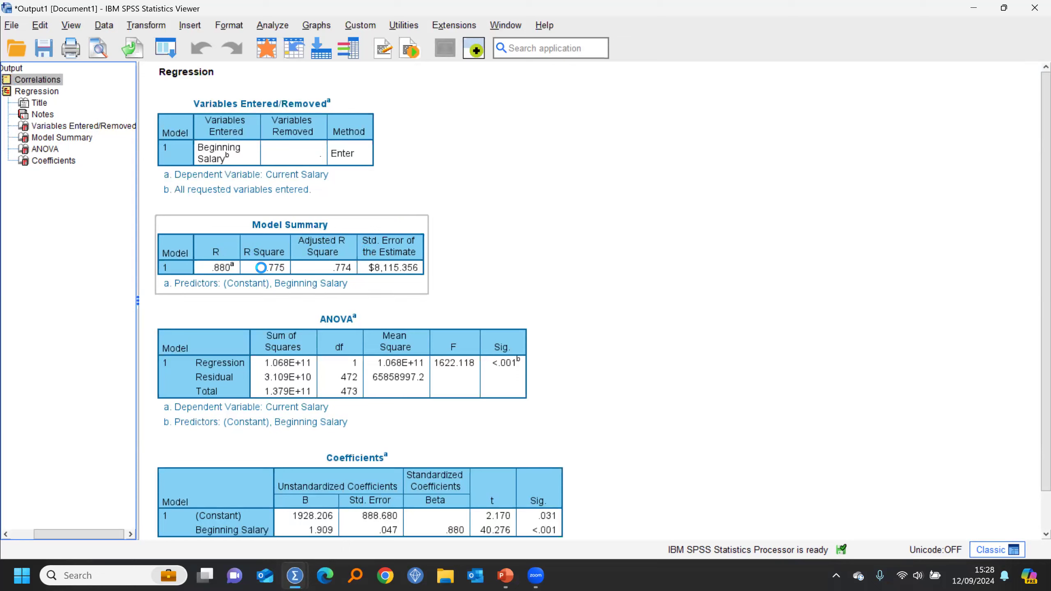
pyautogui.click(726, 270)
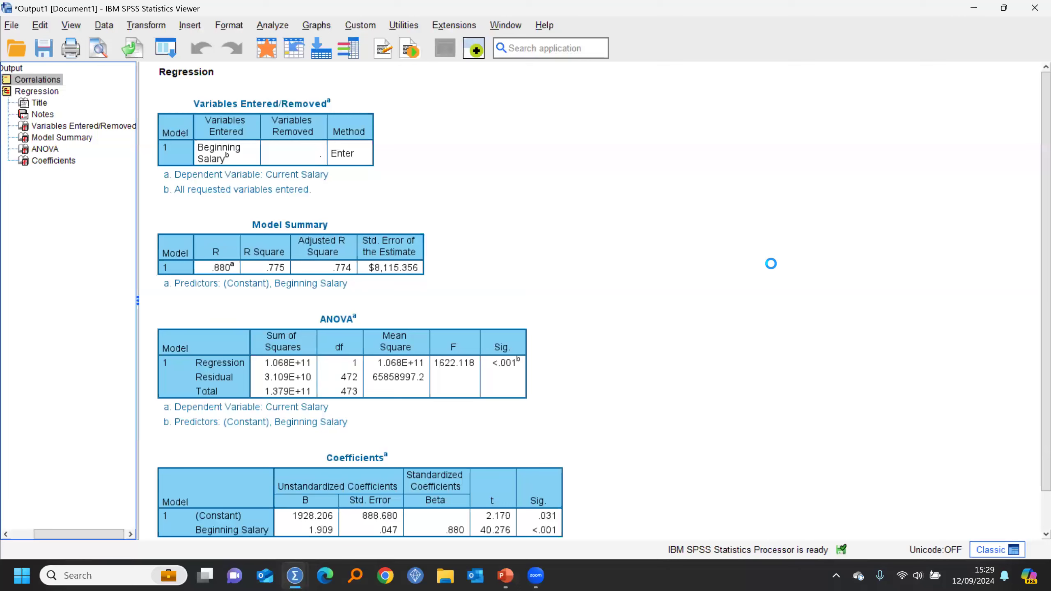
pyautogui.click(368, 266)
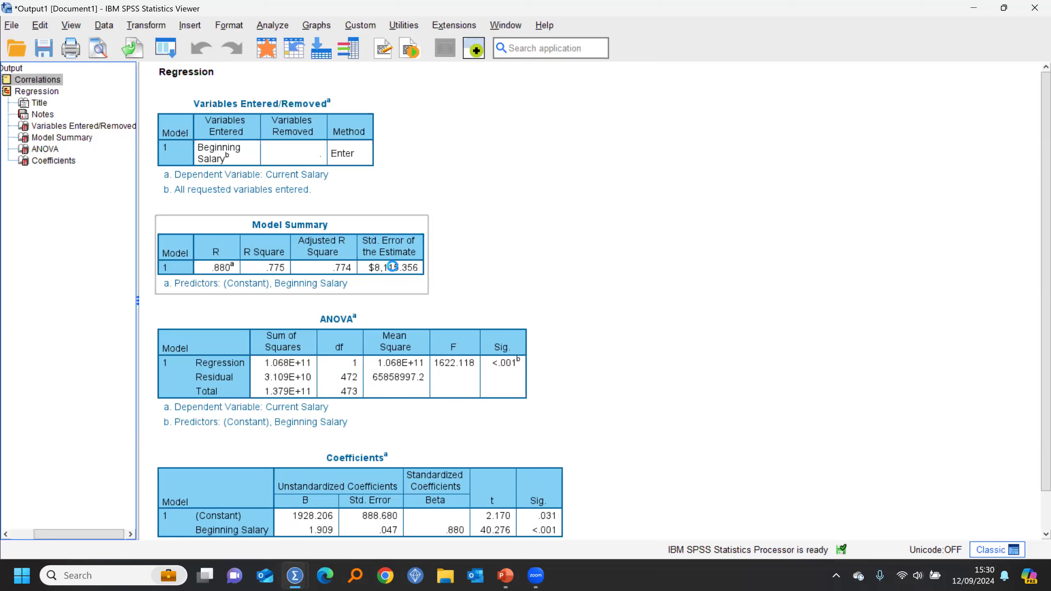
pyautogui.click(547, 273)
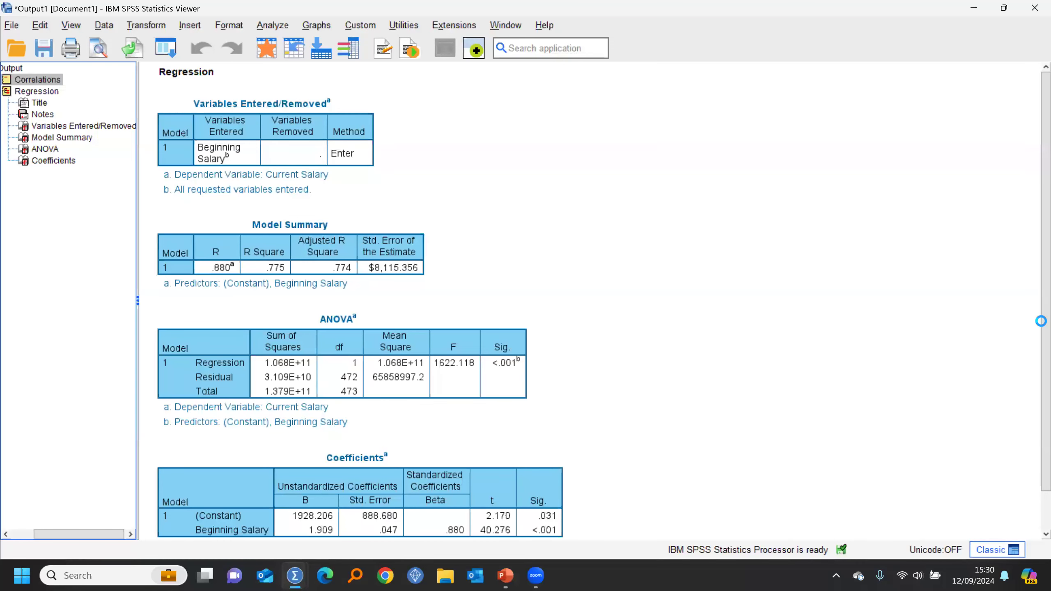
# - Examine the ANOVA and Coefficients tables, rechecking the model against the Correlations output
pyautogui.scroll(-1, 1041, 360)
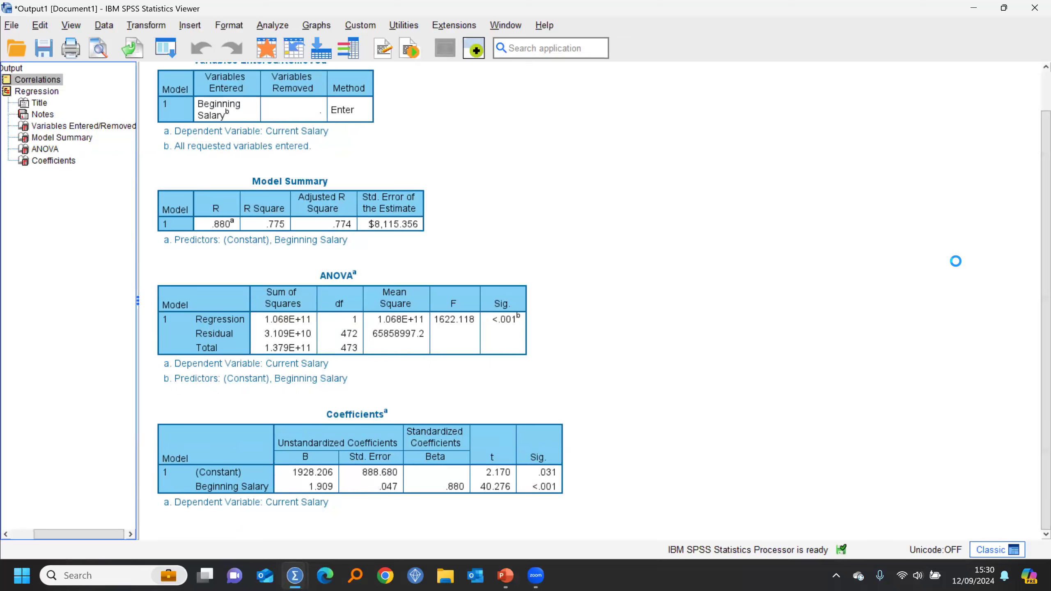
pyautogui.click(464, 305)
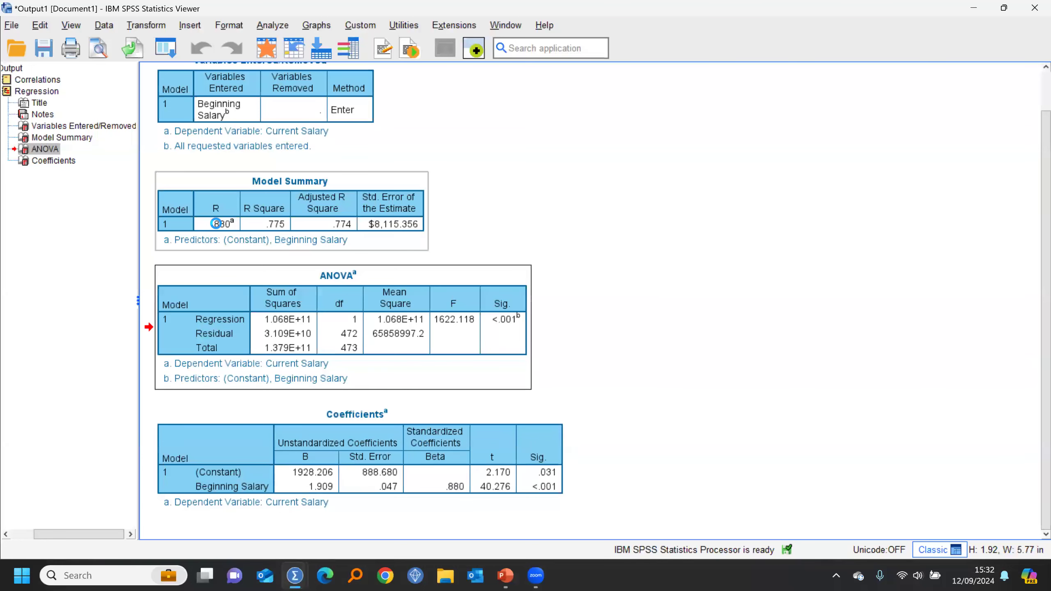
pyautogui.click(9, 75)
pyautogui.click(9, 75)
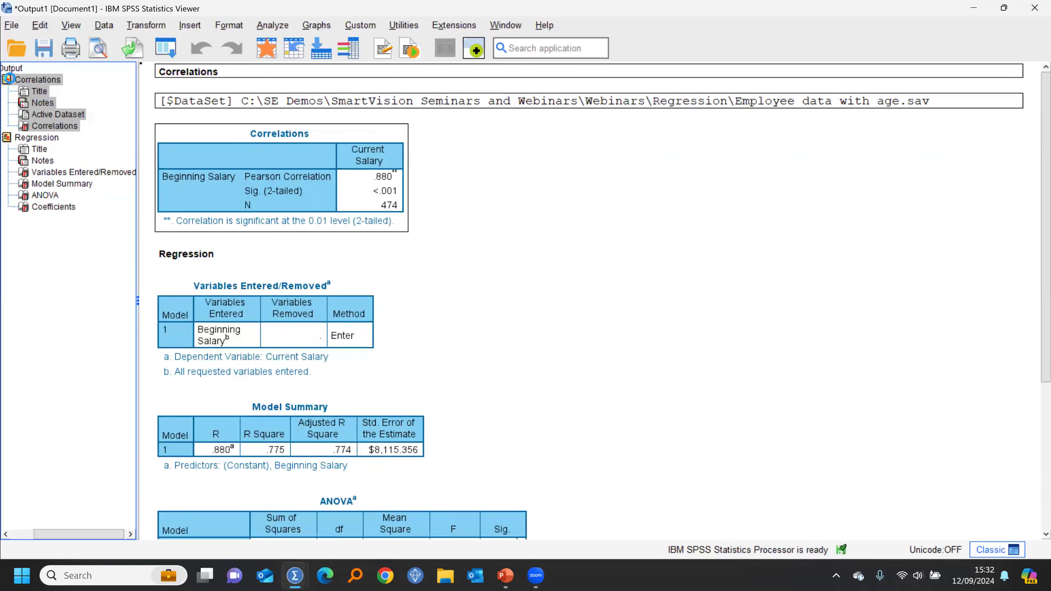
pyautogui.click(8, 79)
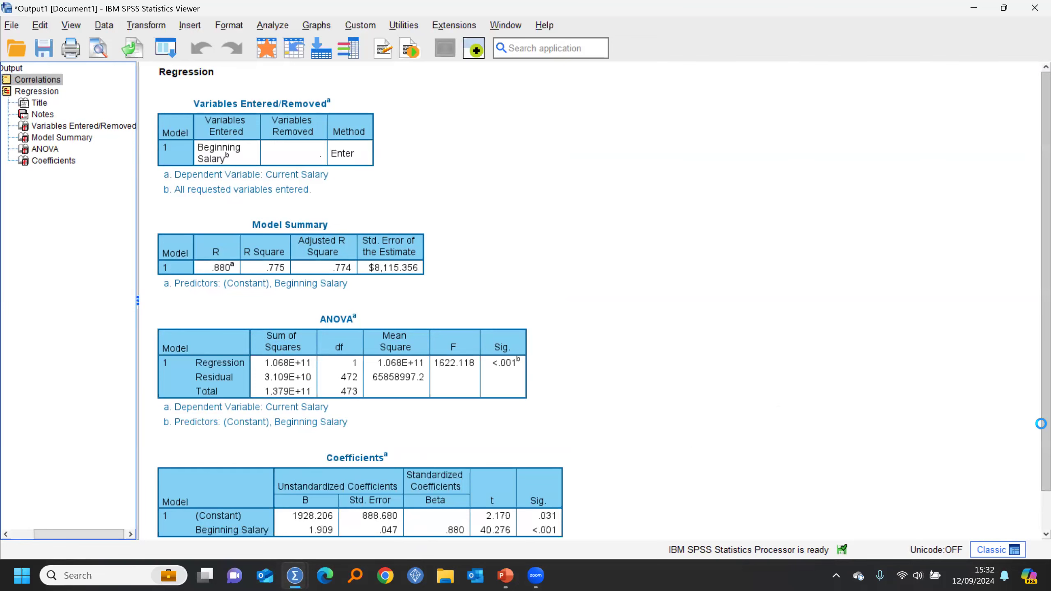
pyautogui.moveTo(1042, 419); pyautogui.dragTo(1041, 509)
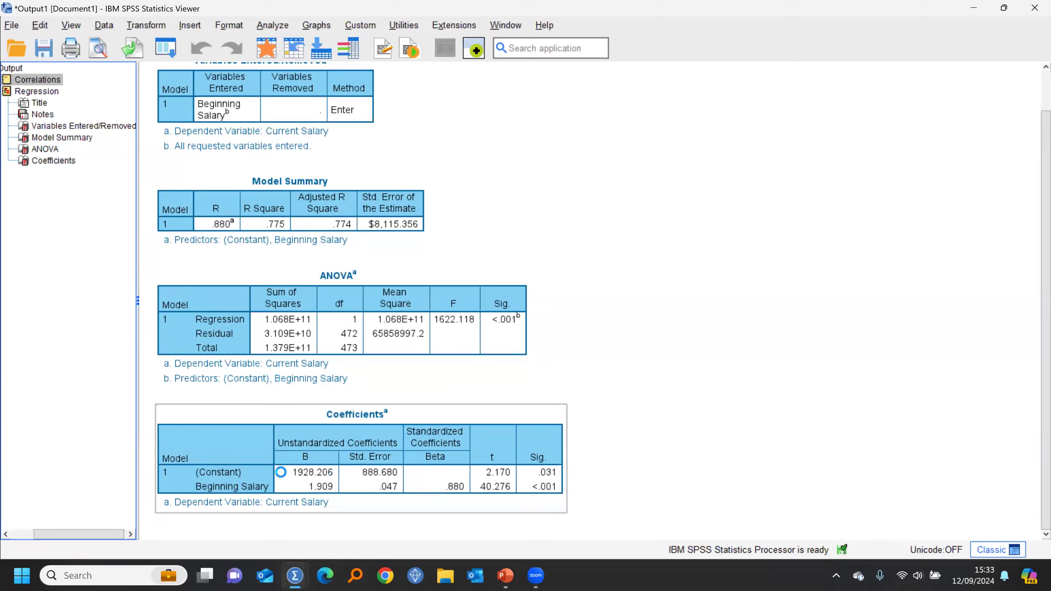
pyautogui.click(964, 442)
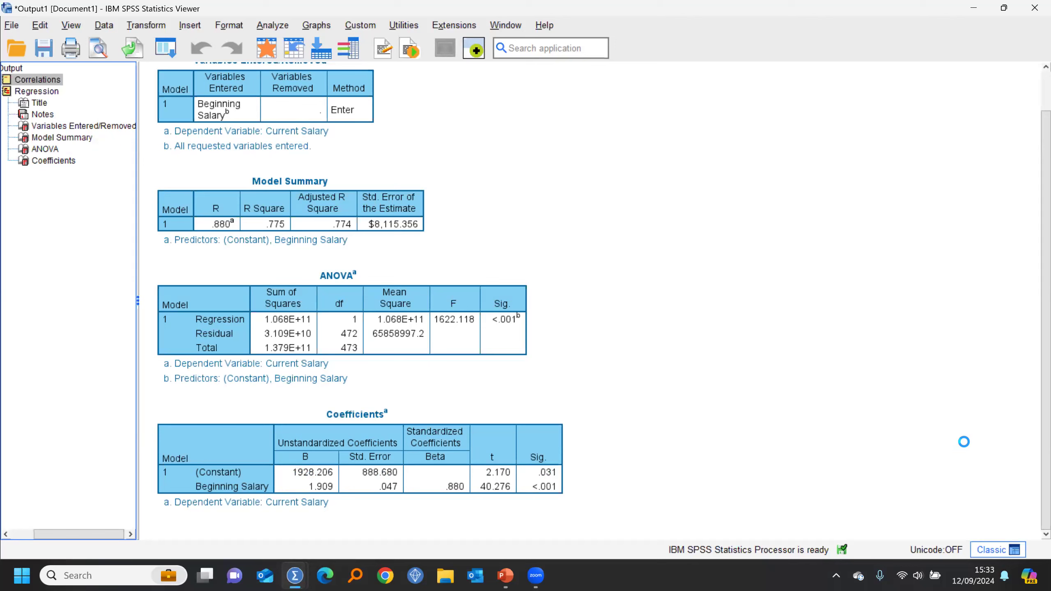
# - Rerun the linear regression for Current Salary with Educational Level (years) [educ] replacing Beginning Salary as the predictor
pyautogui.click(166, 48)
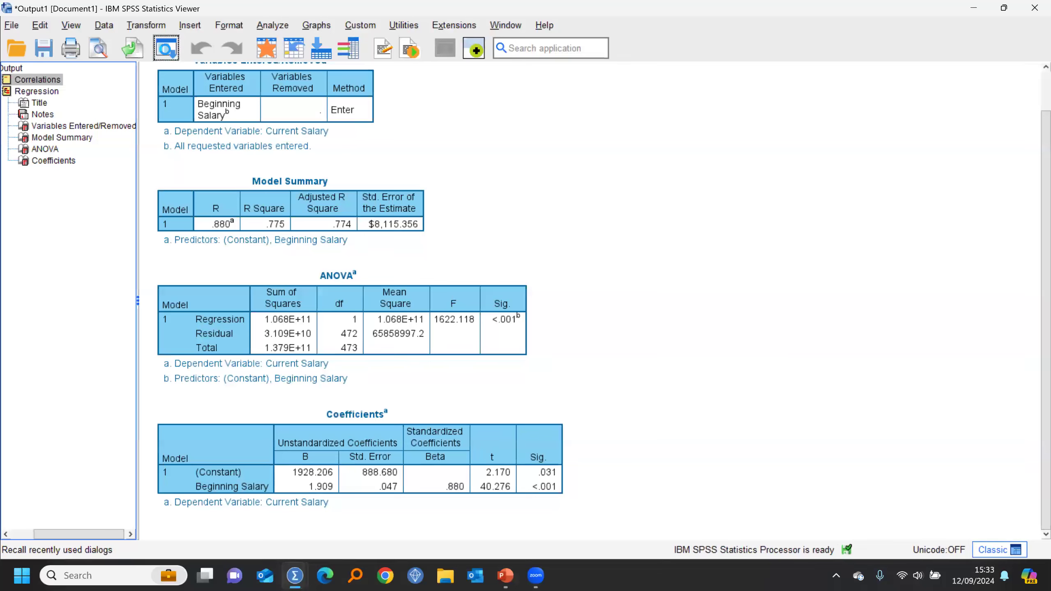
pyautogui.click(180, 73)
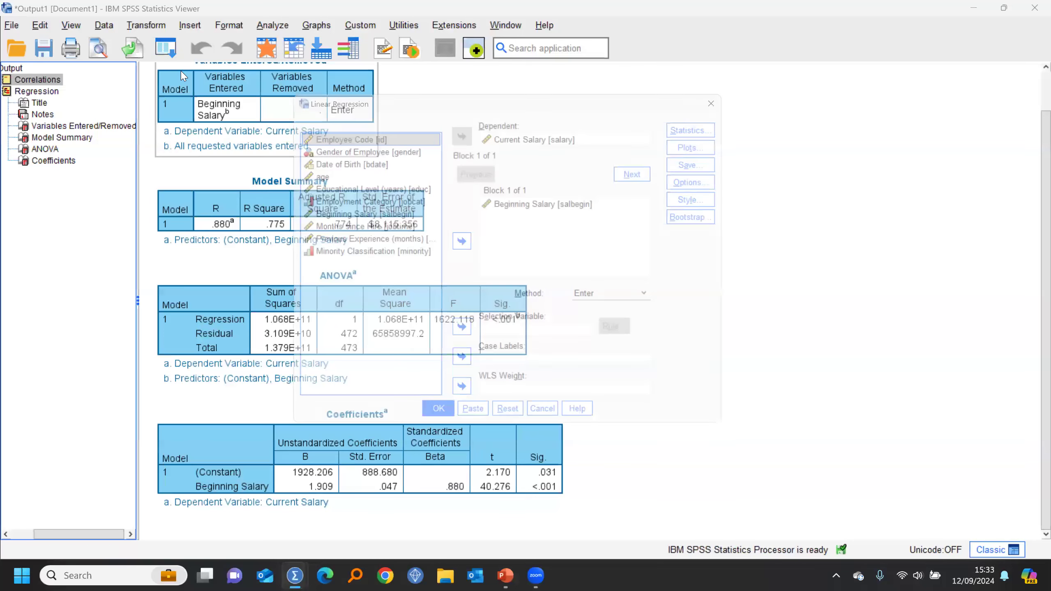
pyautogui.click(542, 206)
pyautogui.click(465, 246)
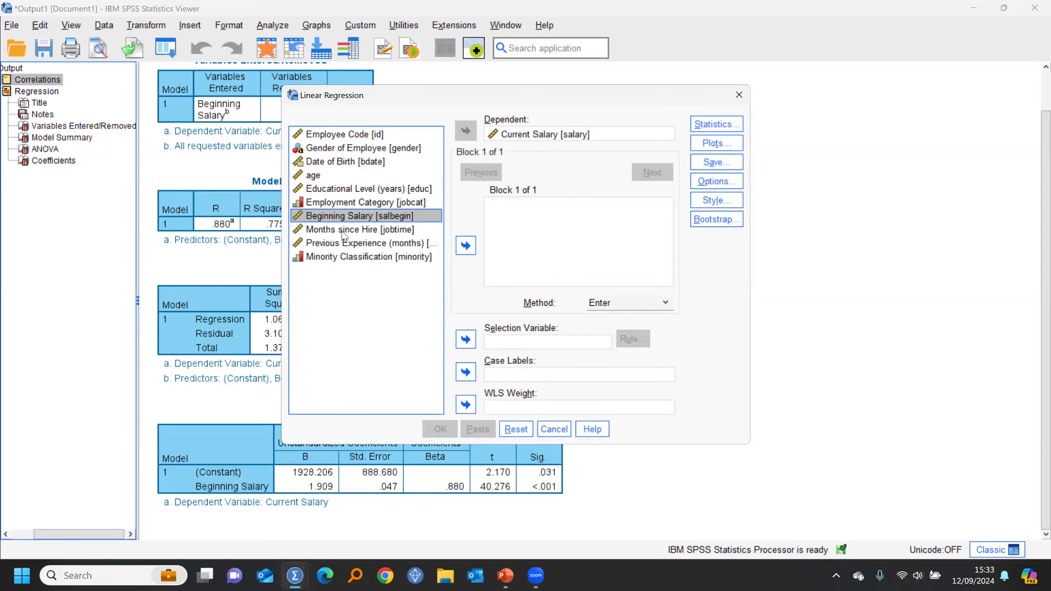
pyautogui.click(318, 189)
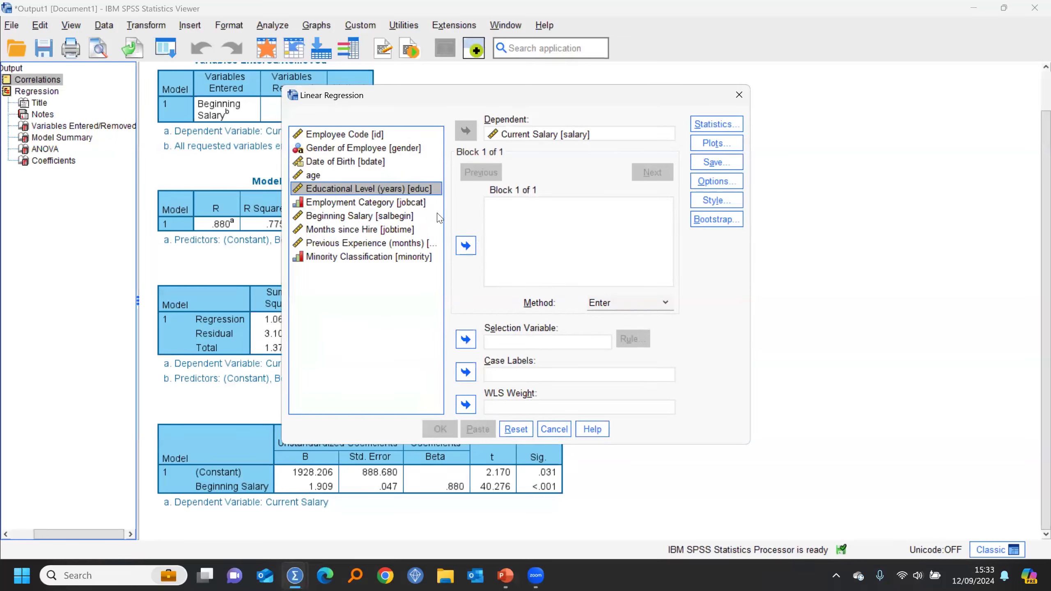
pyautogui.click(466, 246)
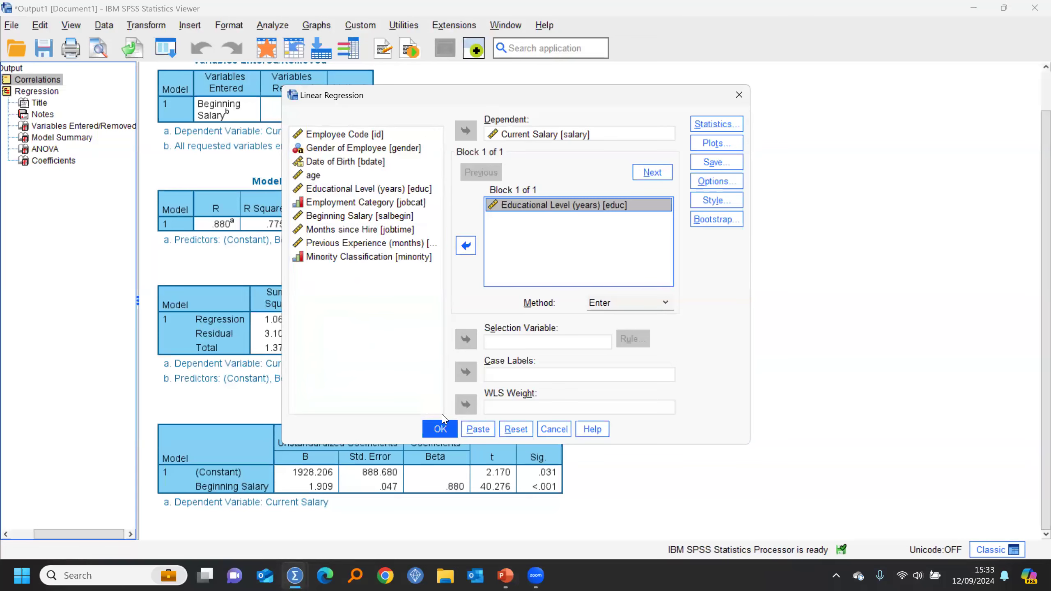
pyautogui.click(438, 430)
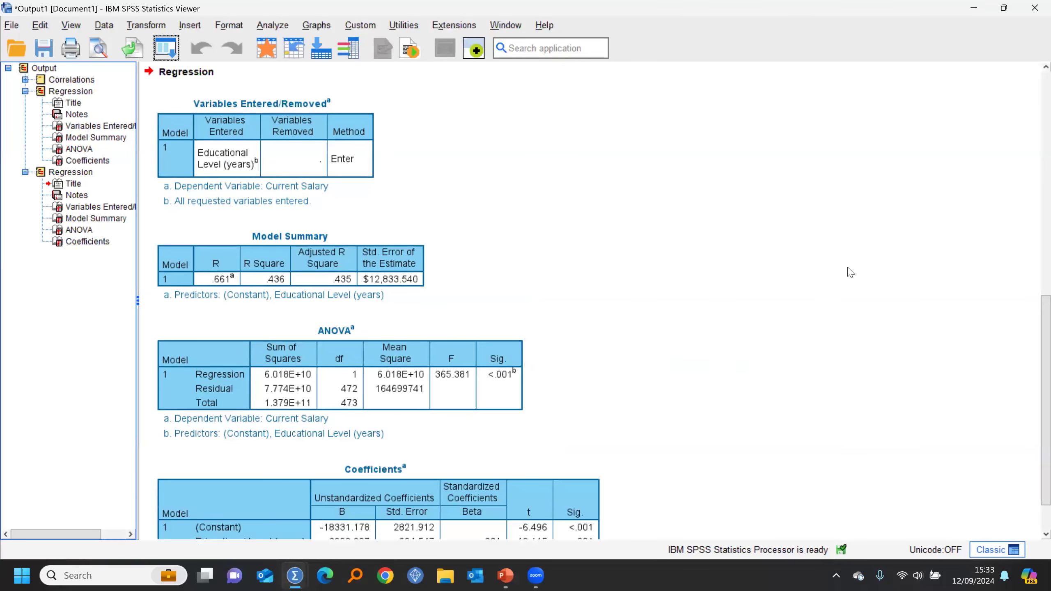
pyautogui.scroll(-2, 850, 273)
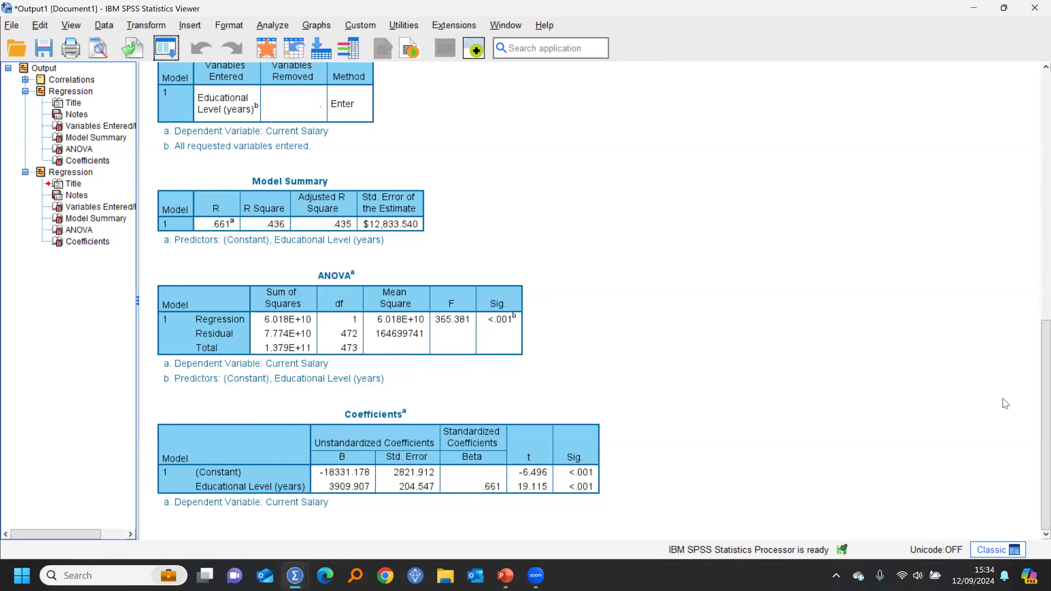
# - Rerun the linear regression for Current Salary with Beginning Salary [salbegin] listed before Educational Level (years) [educ] as predictors
pyautogui.click(167, 53)
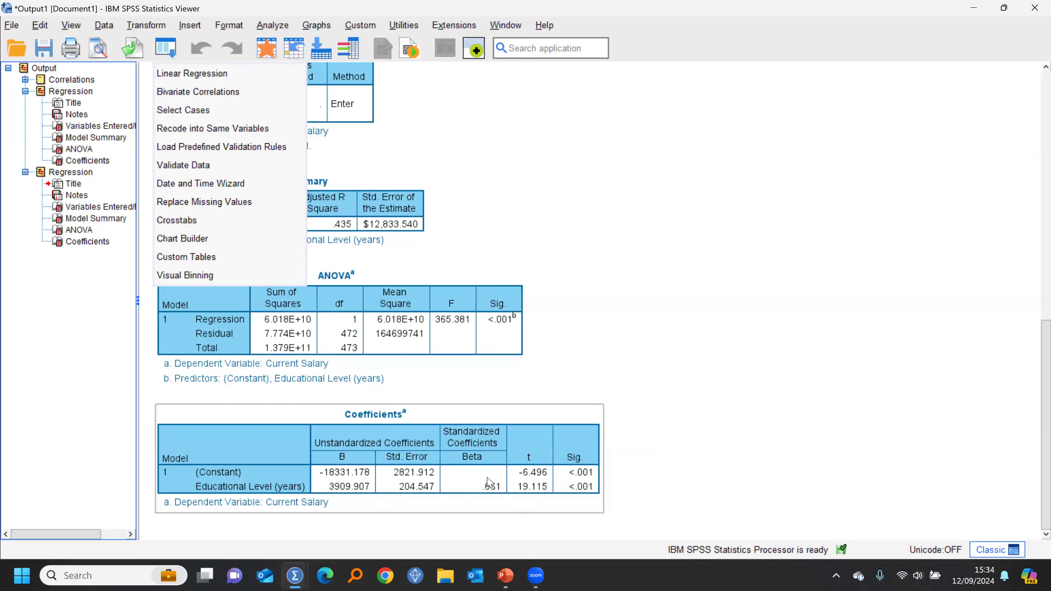
pyautogui.click(197, 80)
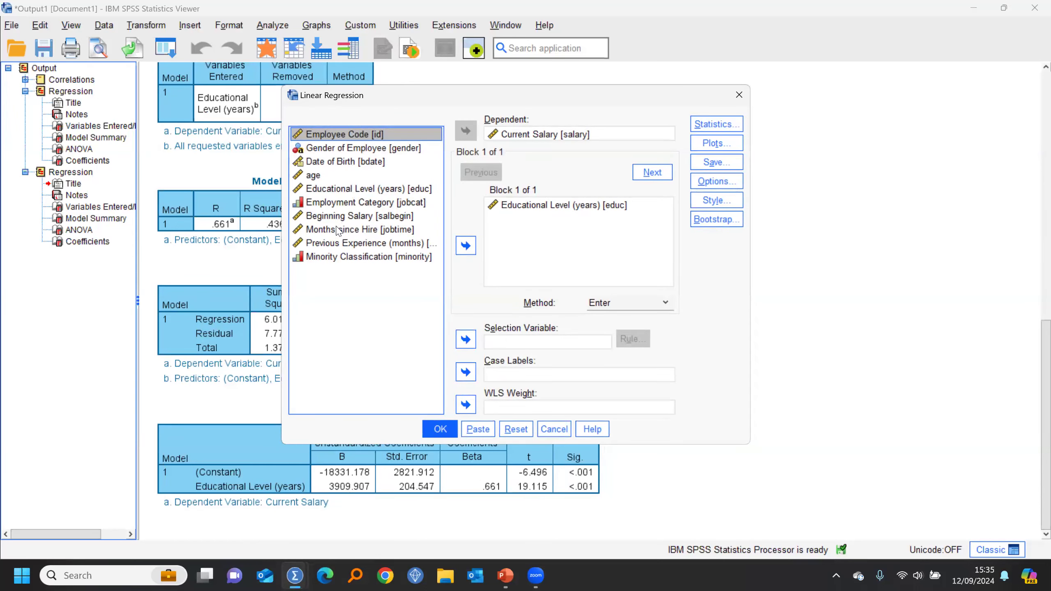
pyautogui.click(363, 218)
pyautogui.click(459, 248)
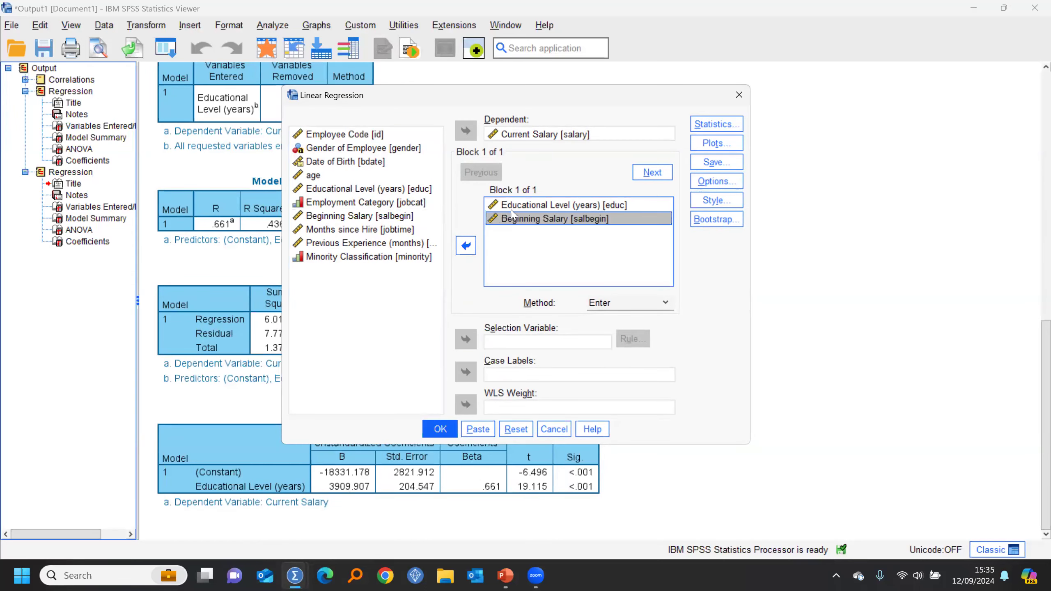
pyautogui.click(513, 206)
pyautogui.click(466, 247)
pyautogui.click(466, 247)
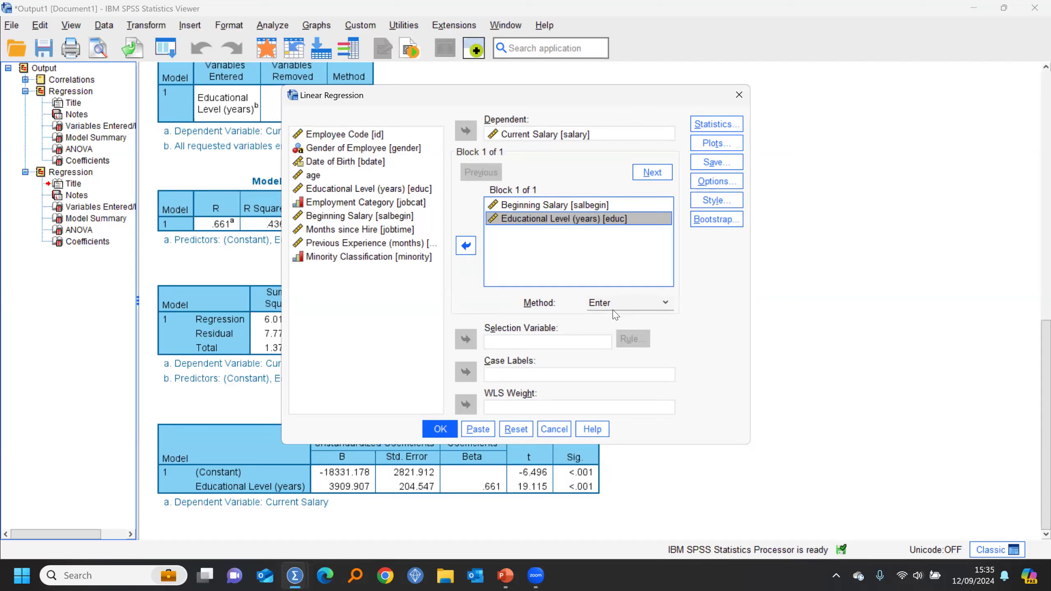
pyautogui.click(440, 428)
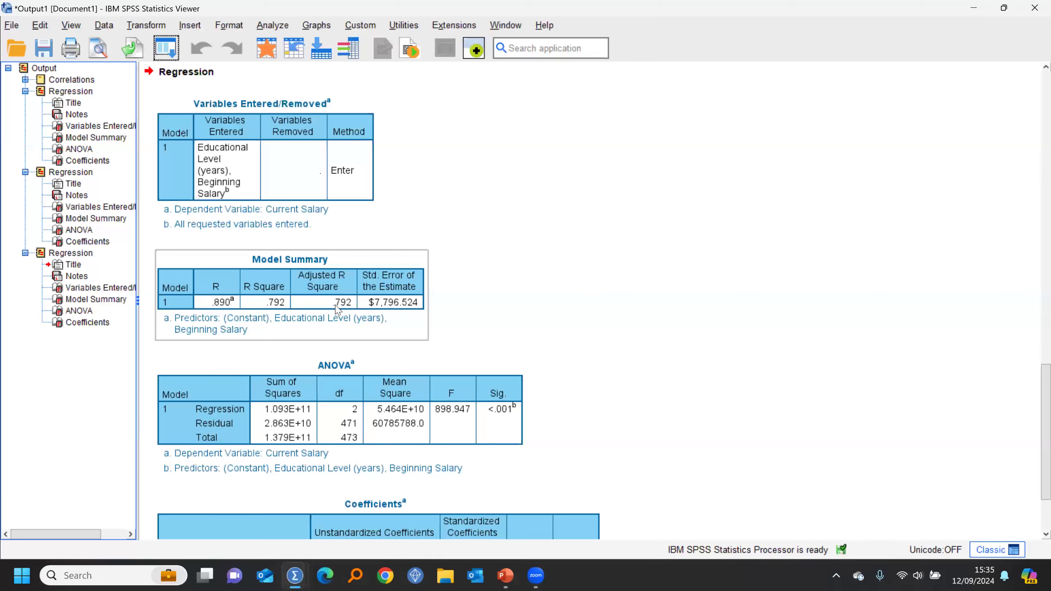
# - Compare the two-predictor regression's Model Summary and Coefficients tables with those of the single-predictor regressions
pyautogui.click(85, 139)
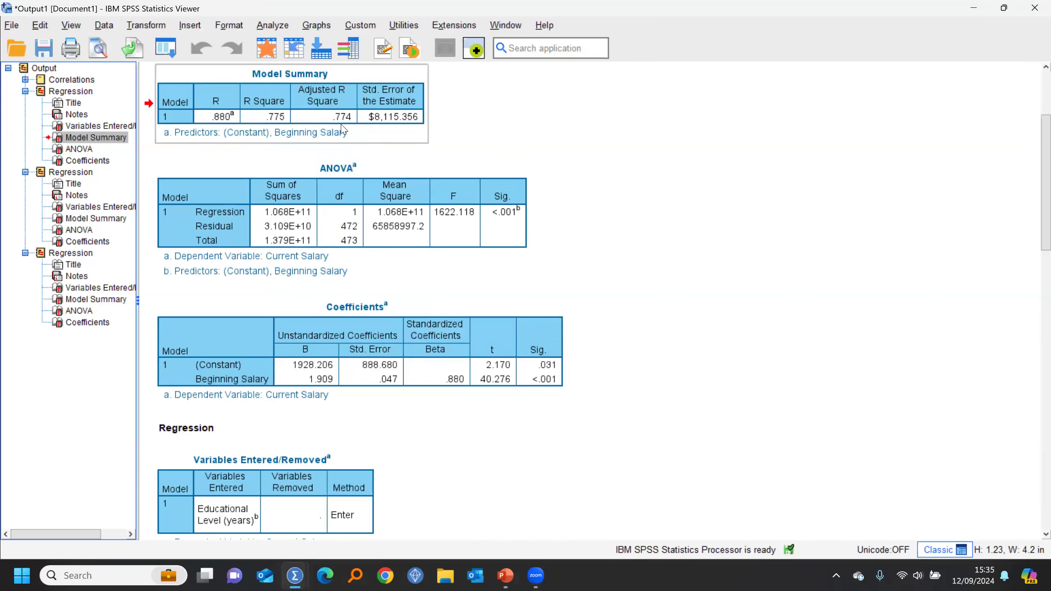
pyautogui.click(70, 299)
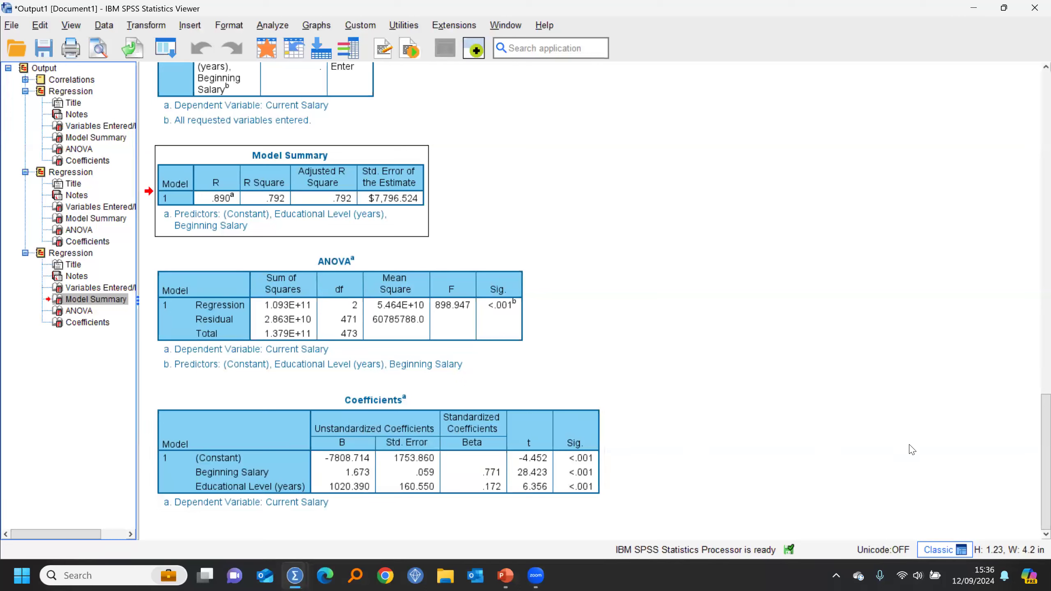
pyautogui.click(336, 501)
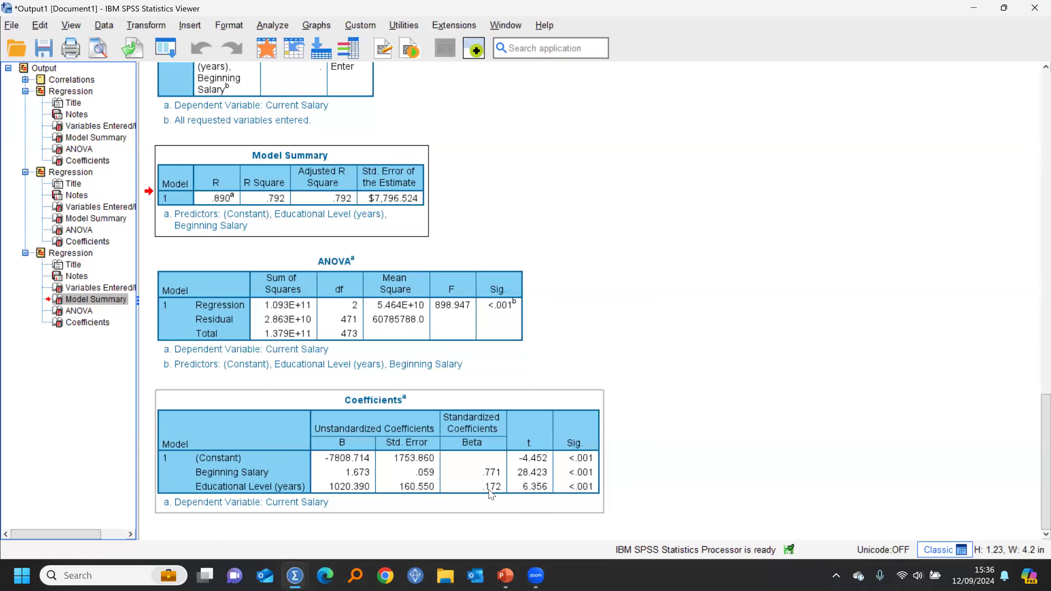
pyautogui.click(704, 414)
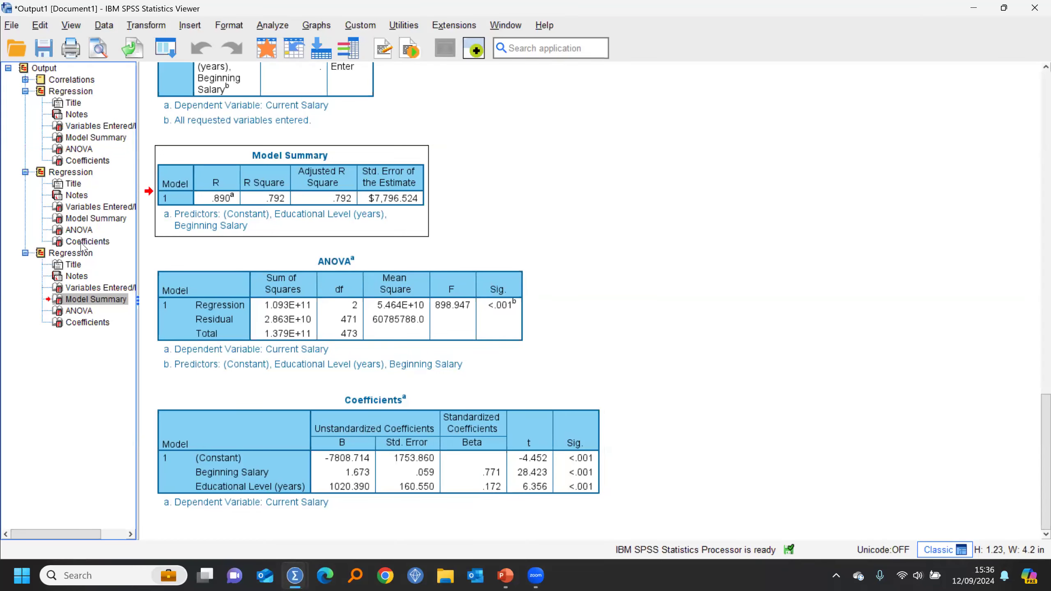
pyautogui.click(83, 242)
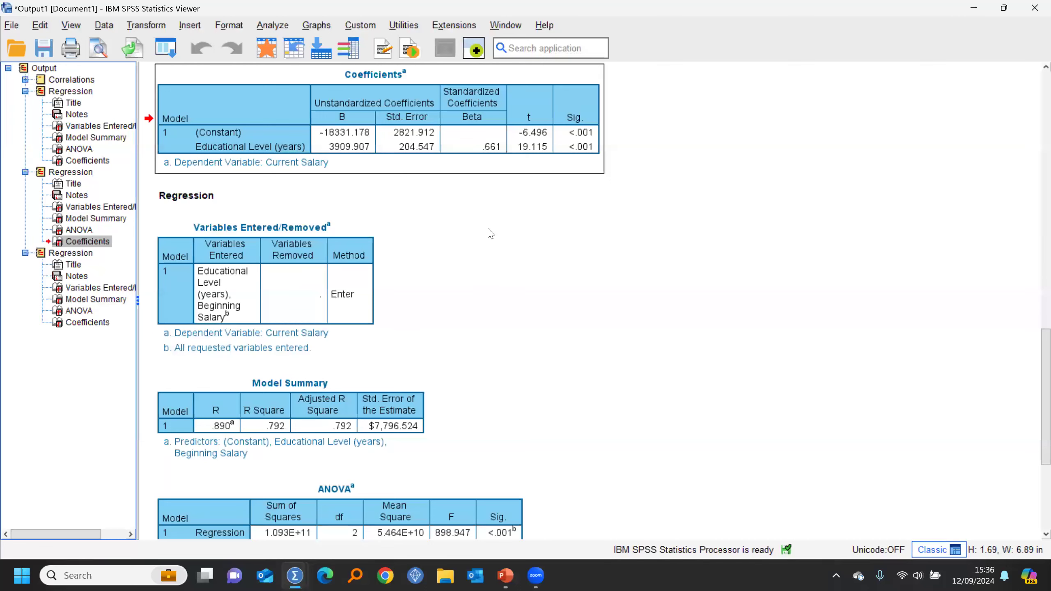
pyautogui.click(513, 149)
pyautogui.click(83, 323)
pyautogui.click(809, 479)
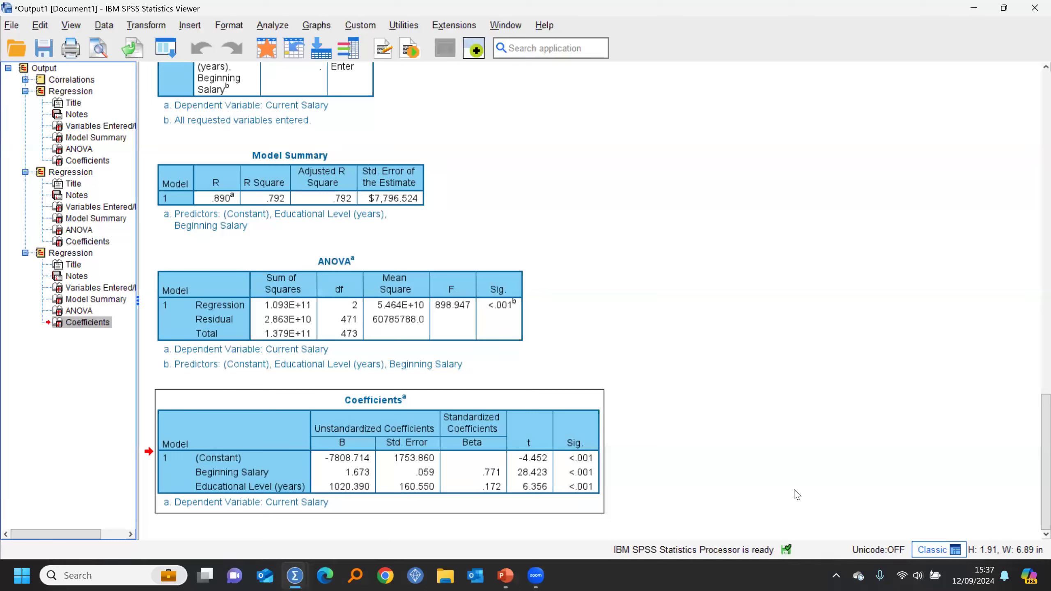
pyautogui.click(535, 519)
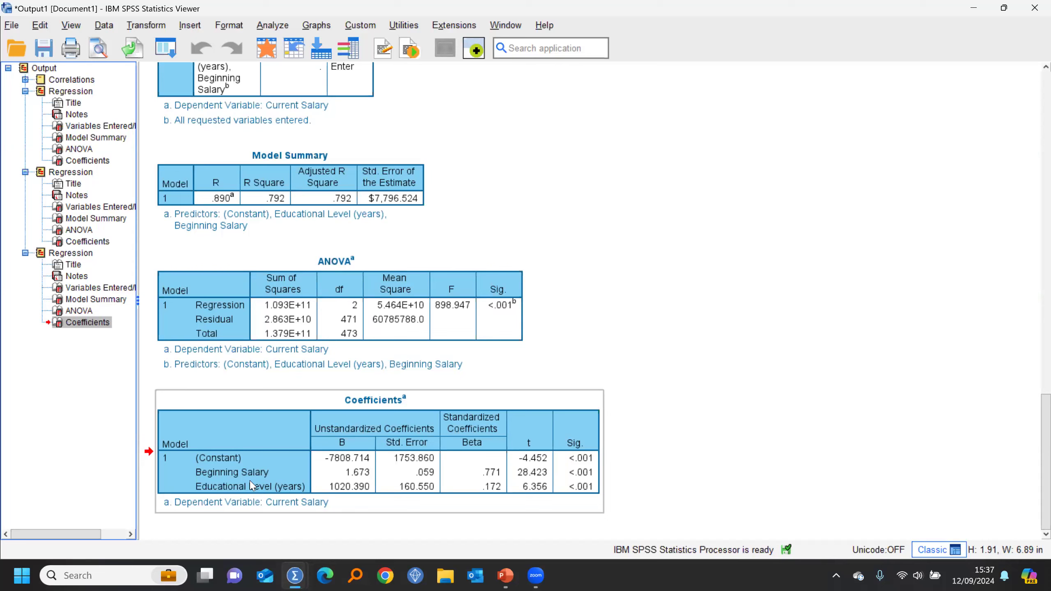
# - Run a two-tailed Pearson correlation between Beginning Salary and Educational Level (years), removing Current Salary from the variables
pyautogui.click(168, 54)
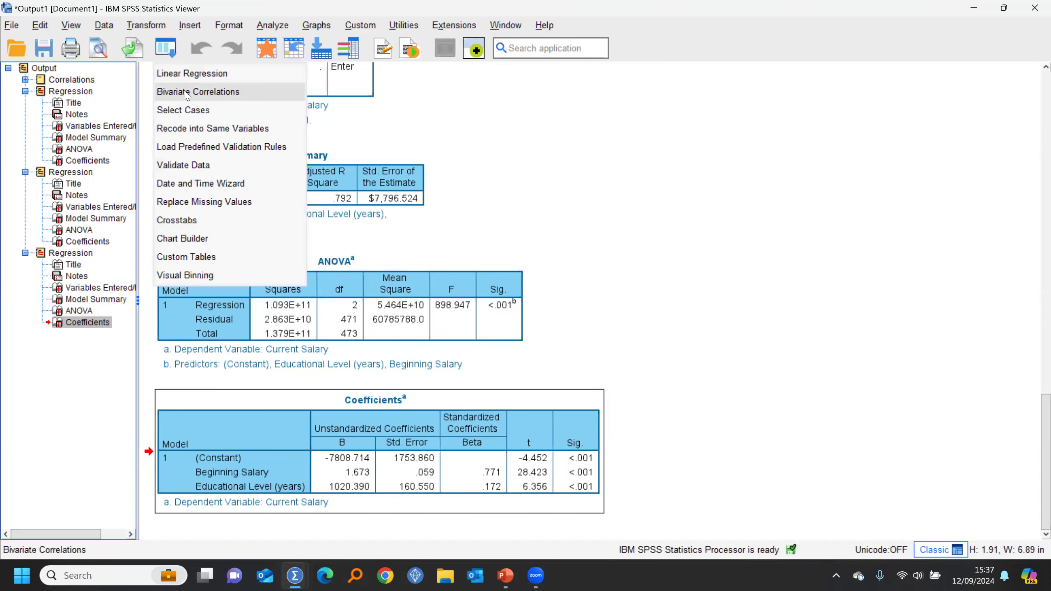
pyautogui.click(185, 92)
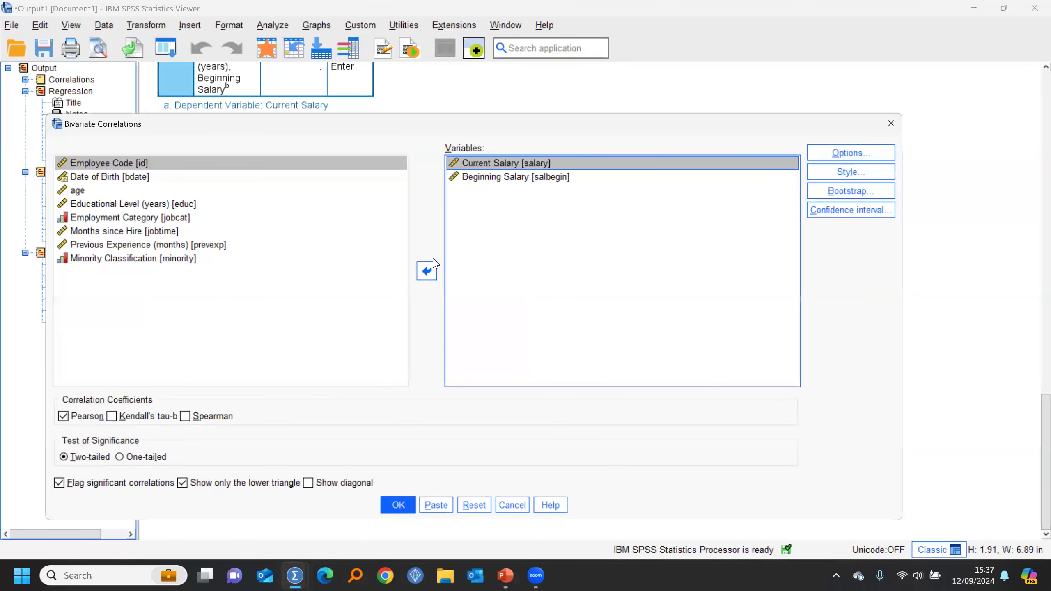
pyautogui.click(426, 272)
pyautogui.click(114, 205)
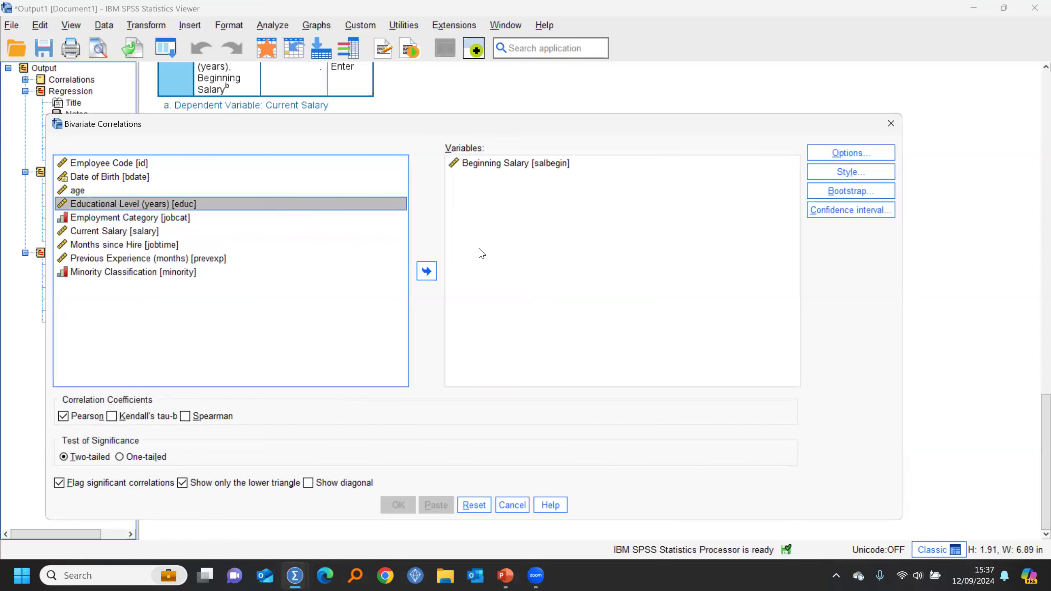
pyautogui.click(426, 271)
pyautogui.click(398, 505)
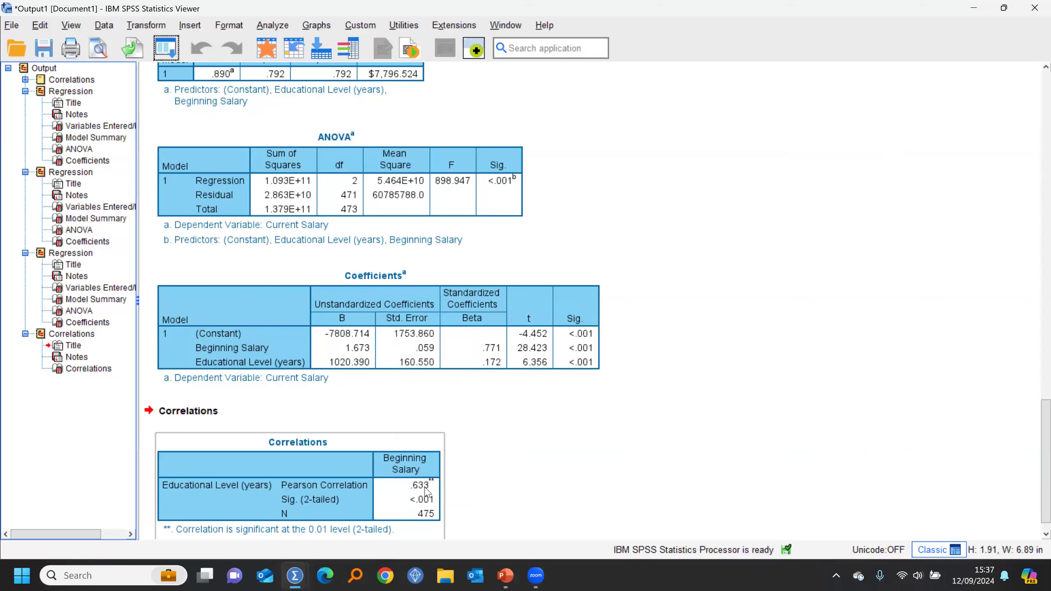
pyautogui.click(546, 457)
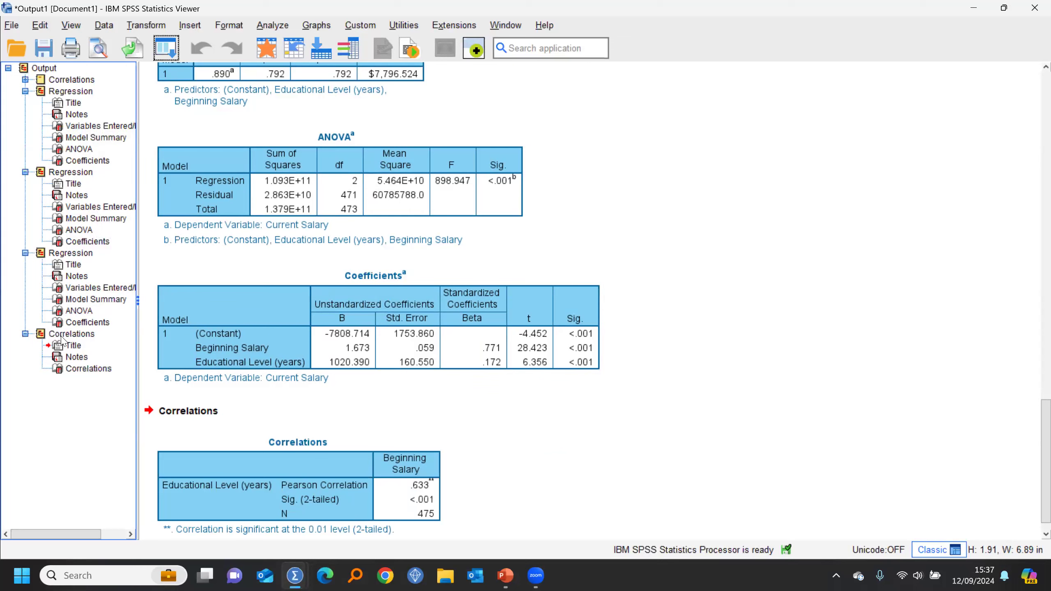
# - Delete the Correlations results for Educational Level and Beginning Salary from the output
pyautogui.click(42, 335)
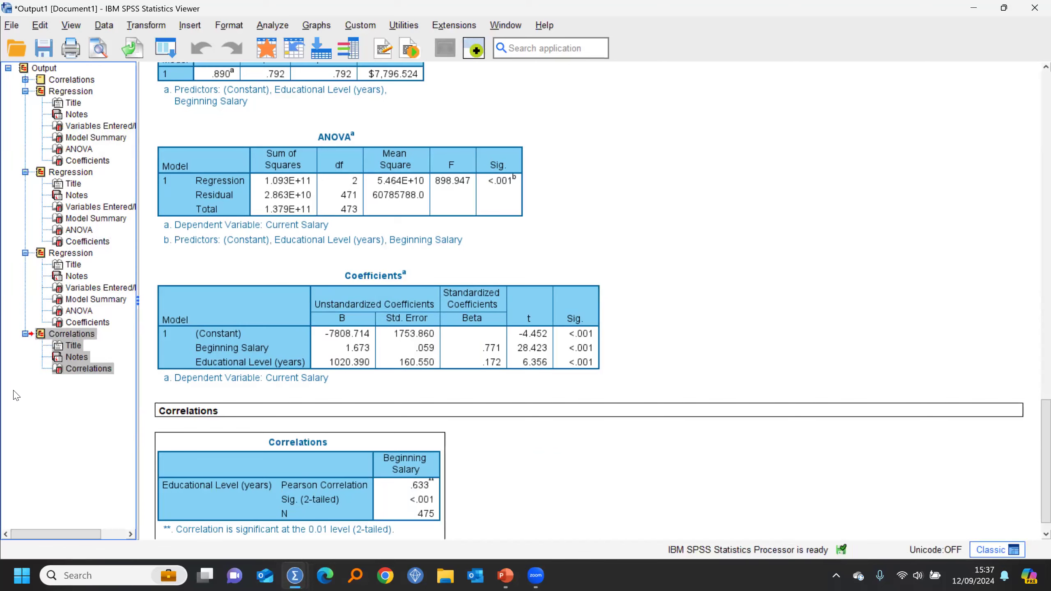
pyautogui.press('Delete')
pyautogui.click(390, 469)
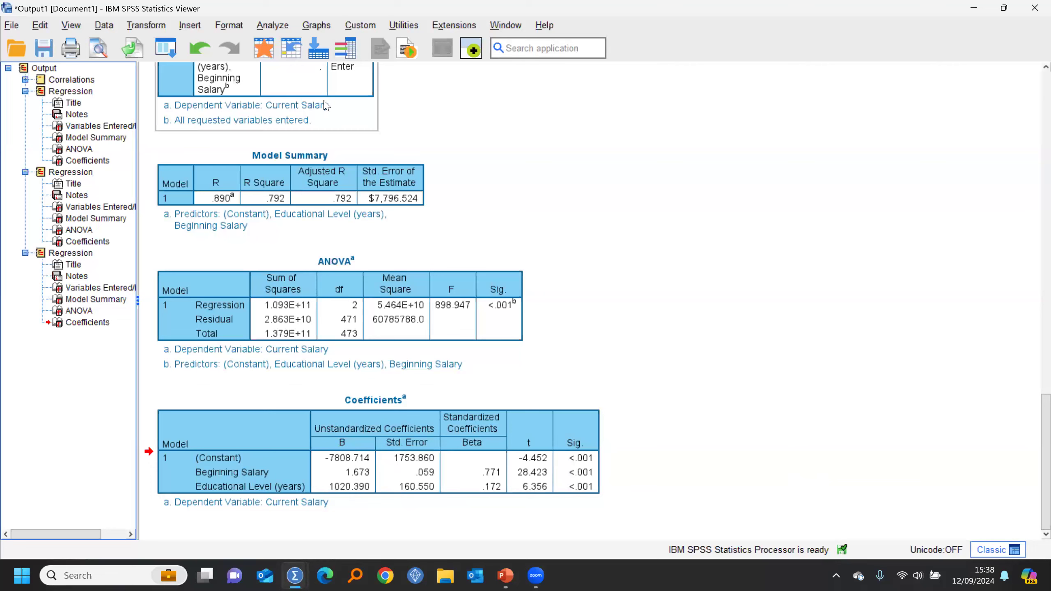
pyautogui.click(166, 51)
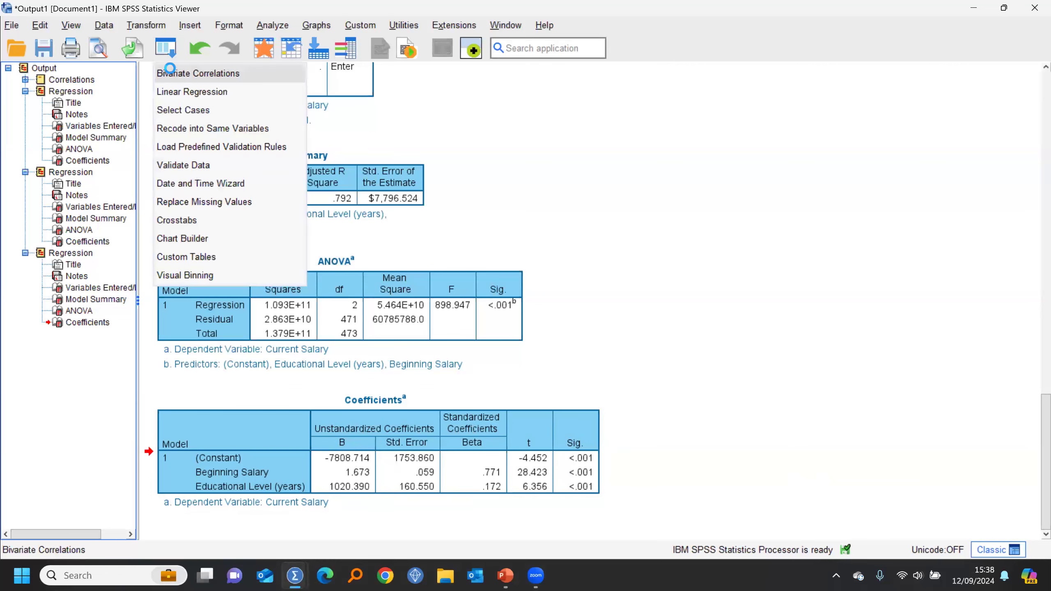
pyautogui.click(167, 71)
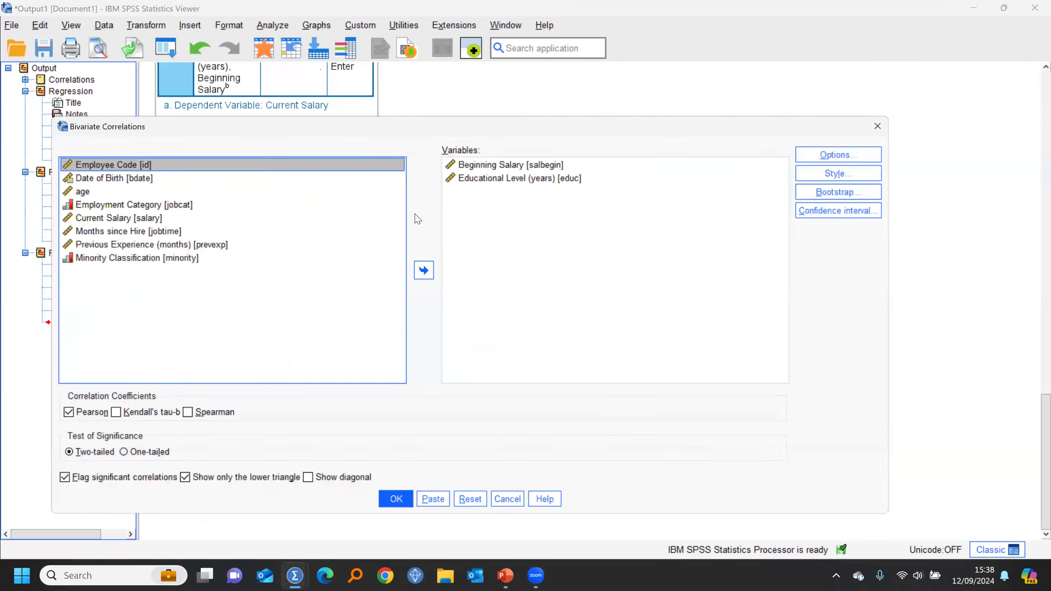
pyautogui.click(85, 191)
pyautogui.click(427, 273)
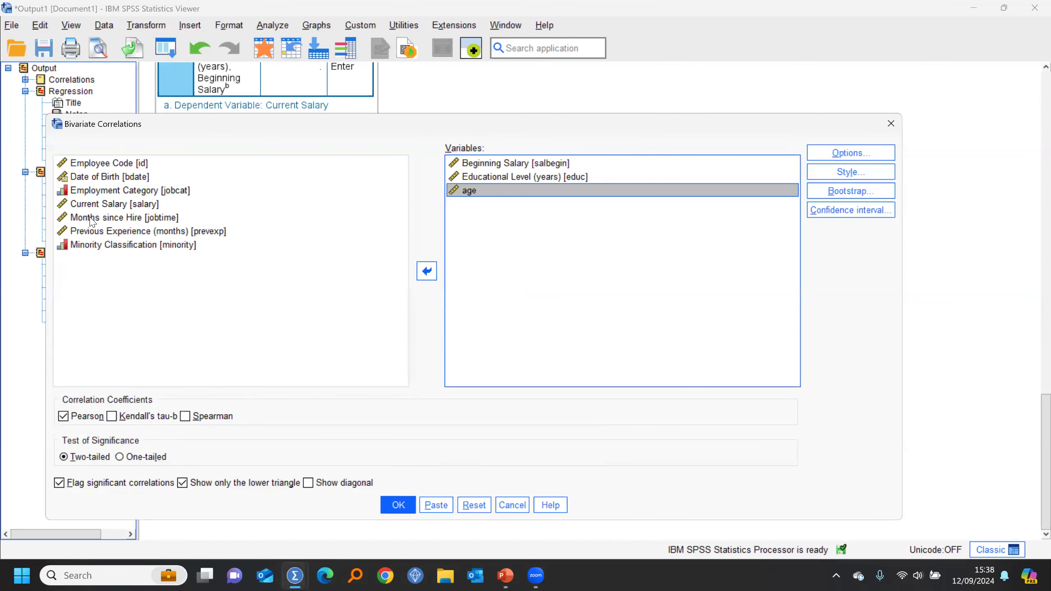
pyautogui.click(91, 219)
pyautogui.click(426, 272)
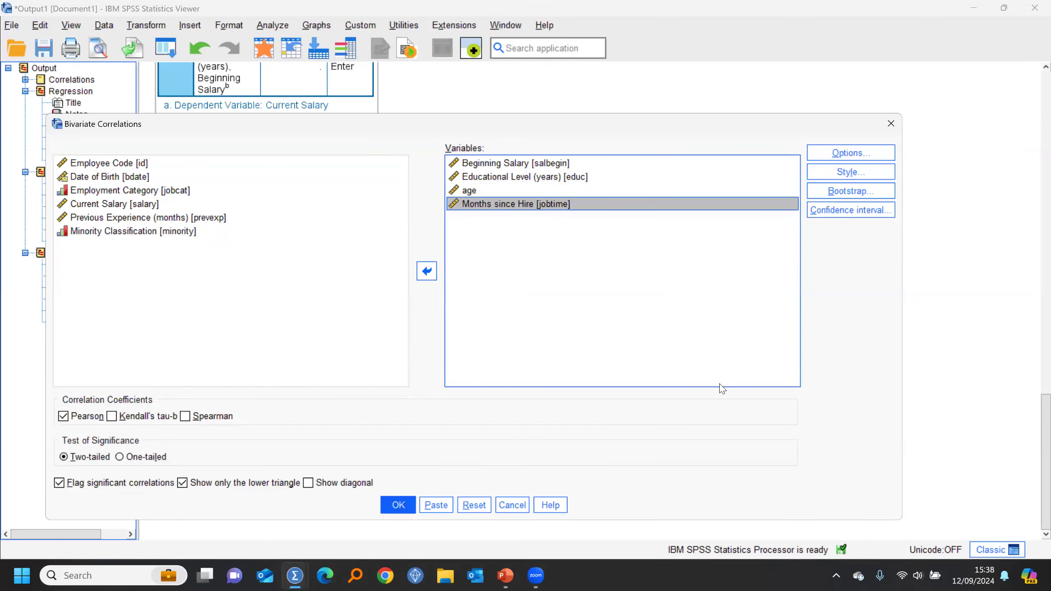
pyautogui.click(512, 505)
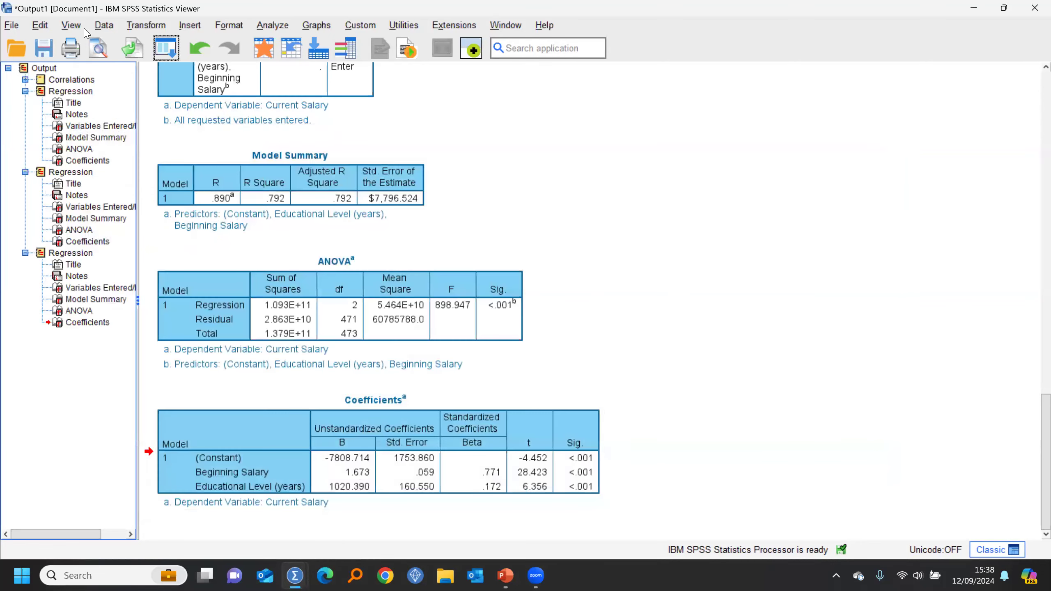
# - Rerun the Current Salary regression with age and Months since Hire [jobtime] added to the predictors, and view its Coefficients table
pyautogui.click(166, 48)
pyautogui.click(188, 92)
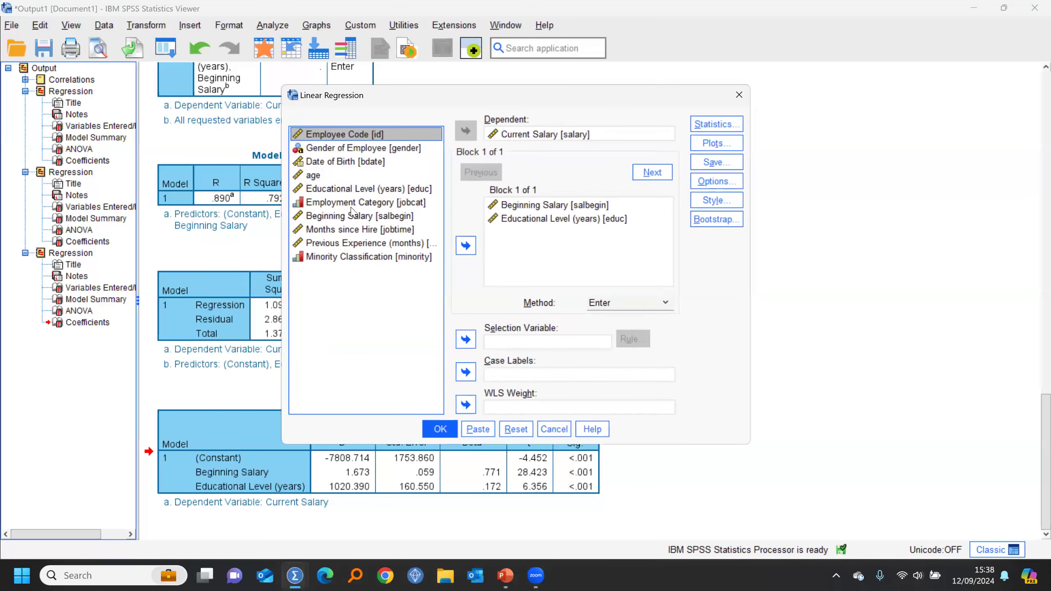
pyautogui.click(313, 175)
pyautogui.click(466, 245)
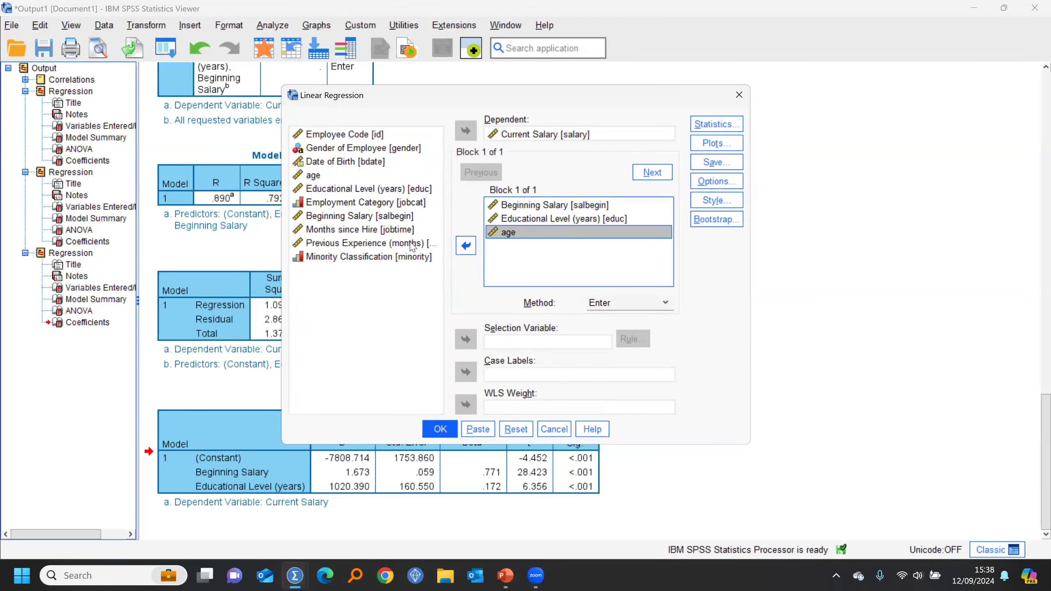
pyautogui.click(351, 230)
pyautogui.click(466, 245)
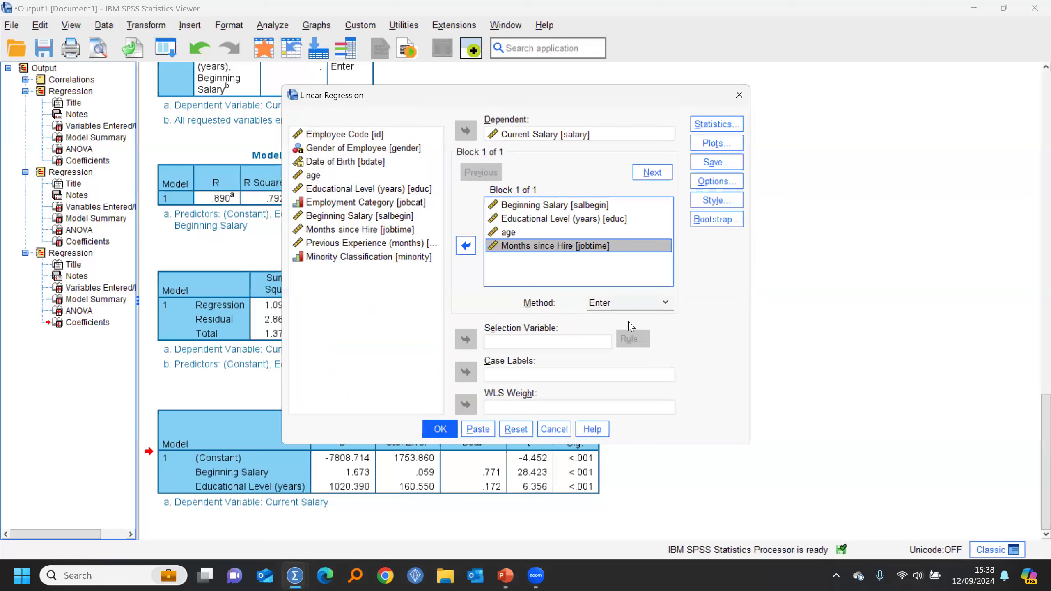
pyautogui.click(440, 429)
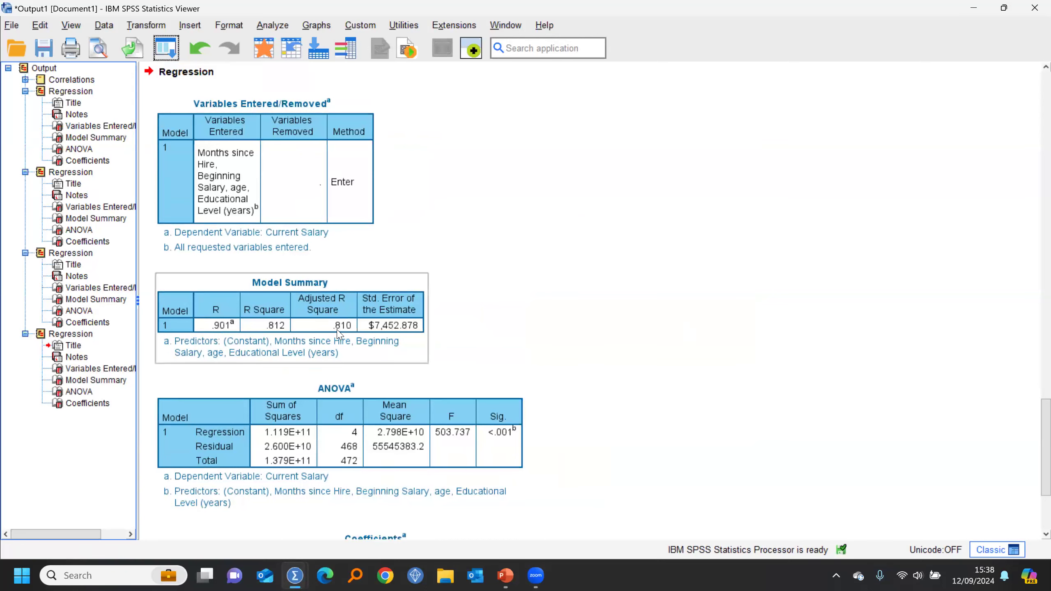
pyautogui.scroll(-3, 647, 347)
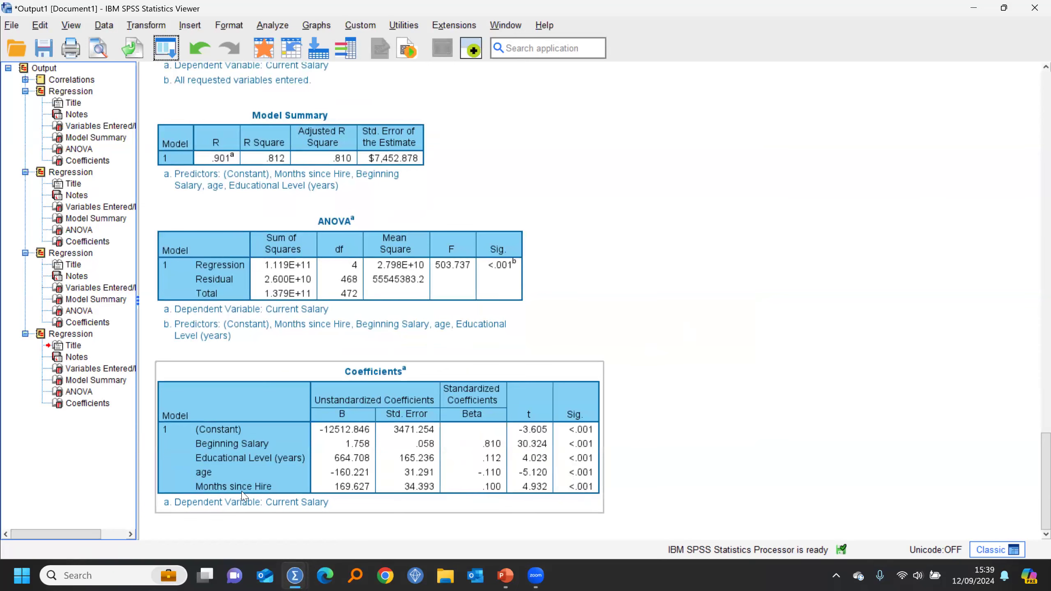
# - Reopen the Current Salary linear regression with its four predictors and set the variable entry method to Forward
pyautogui.click(167, 49)
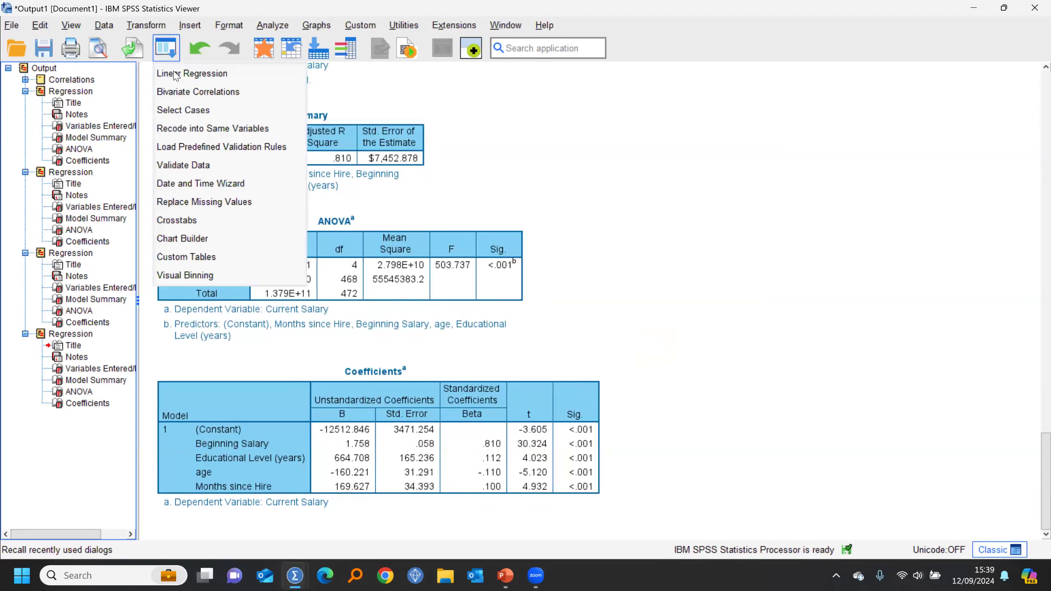
pyautogui.click(174, 75)
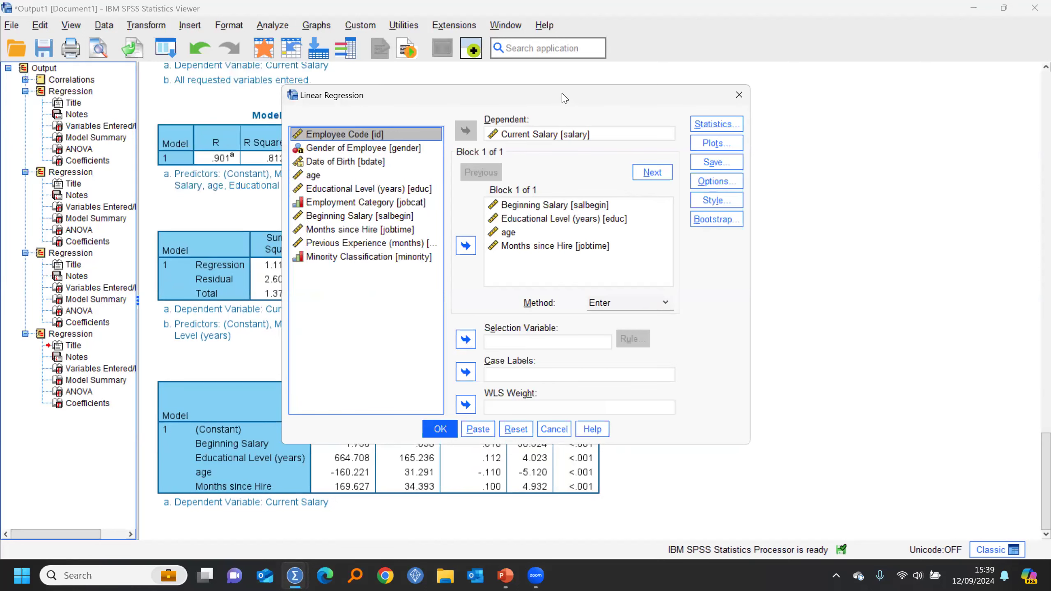
pyautogui.moveTo(547, 84); pyautogui.dragTo(440, 30)
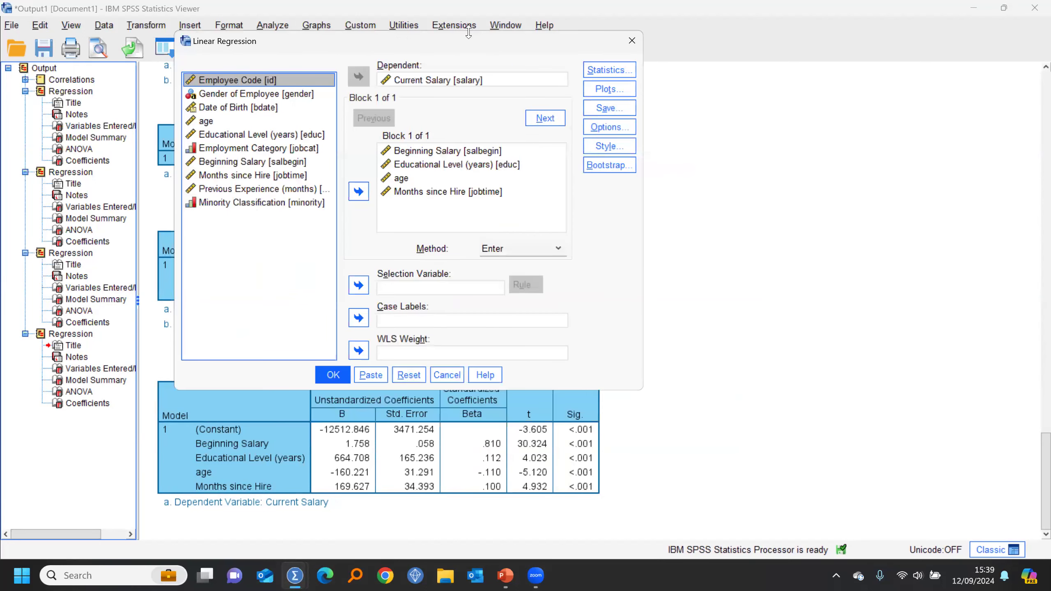
pyautogui.click(519, 248)
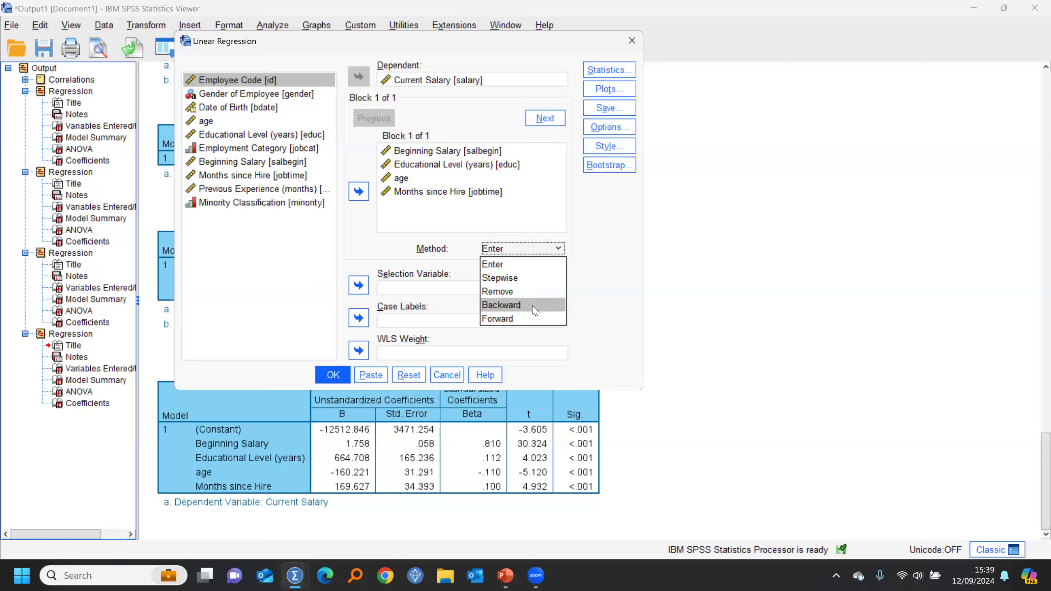
pyautogui.click(515, 323)
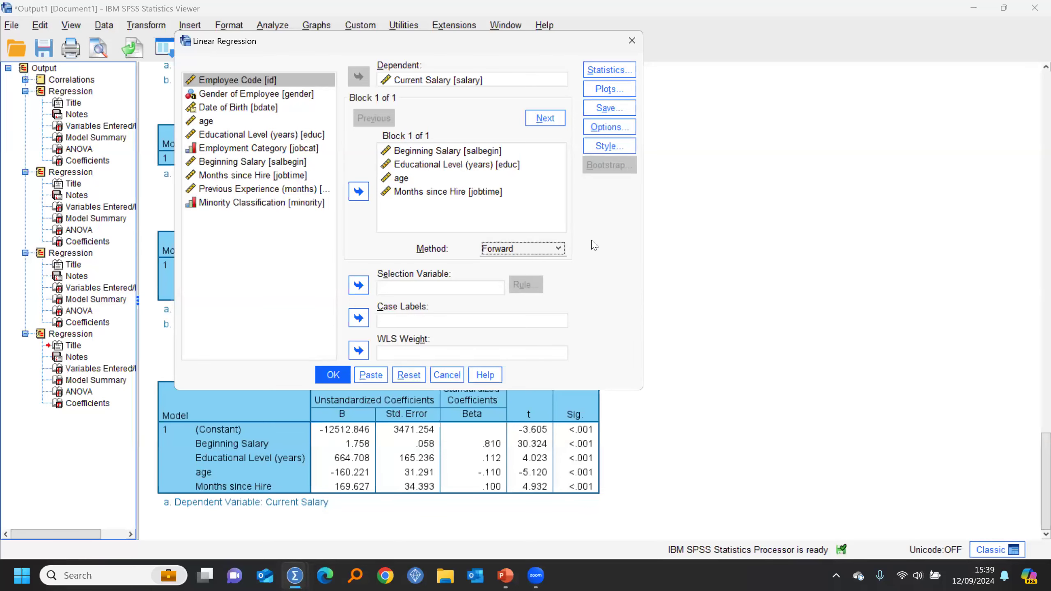
pyautogui.click(558, 249)
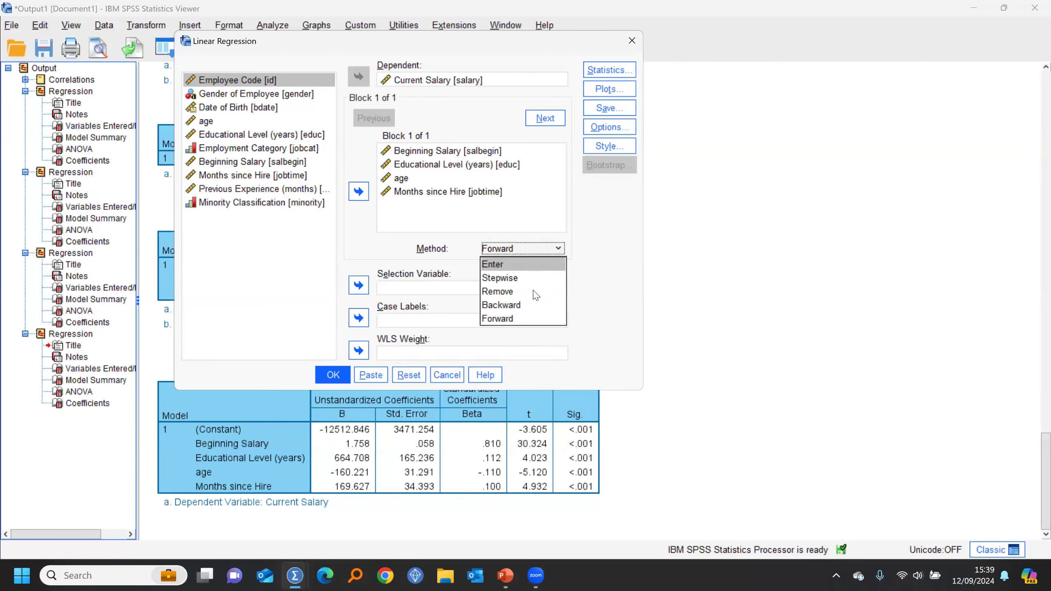
pyautogui.click(517, 306)
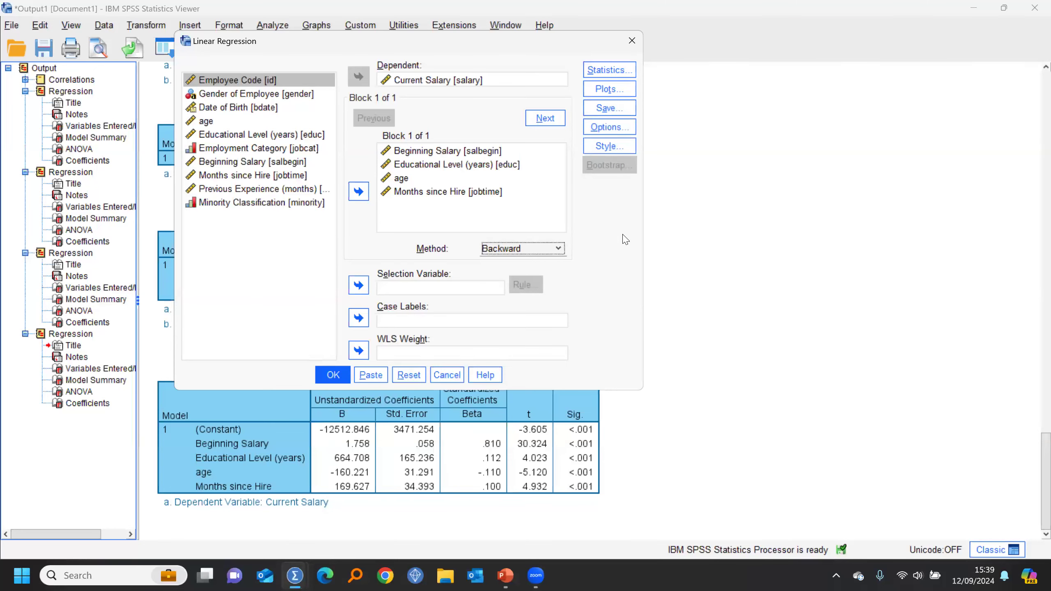
pyautogui.click(516, 250)
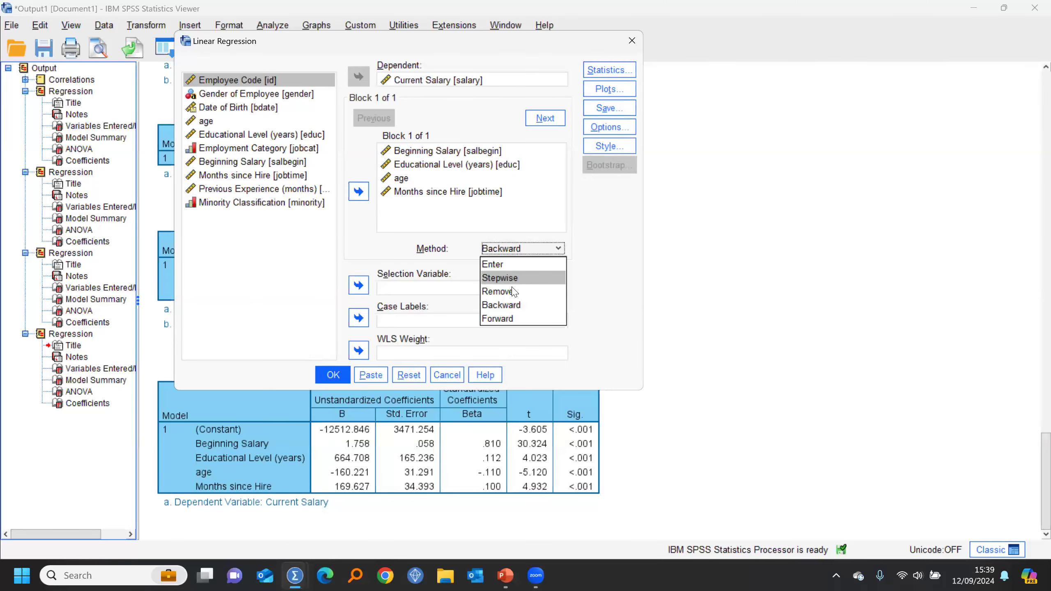
pyautogui.click(509, 320)
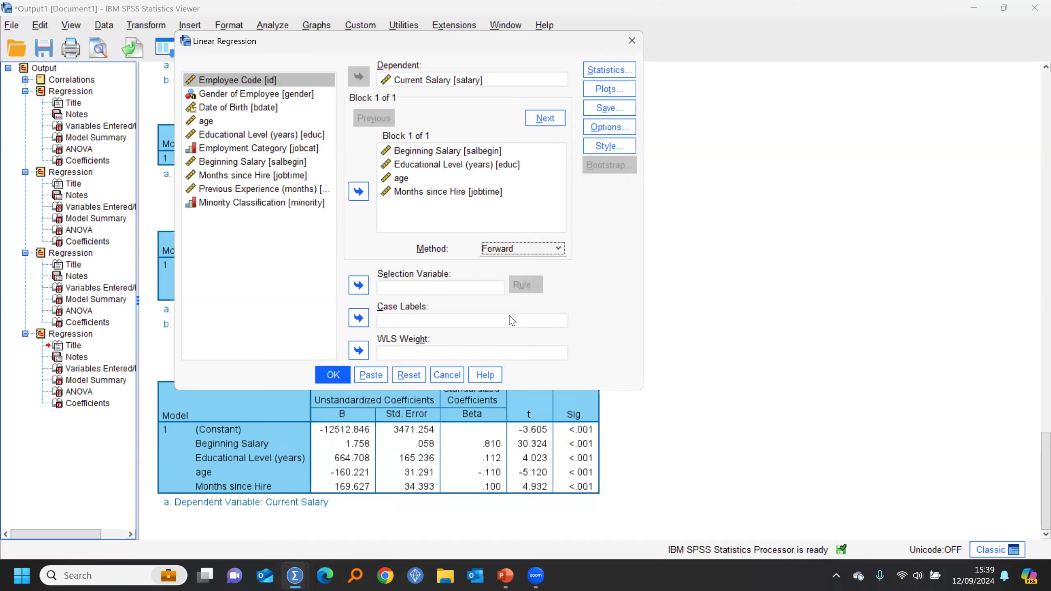
# - Run the four-predictor Current Salary regression with Forward as the entry method
pyautogui.click(520, 249)
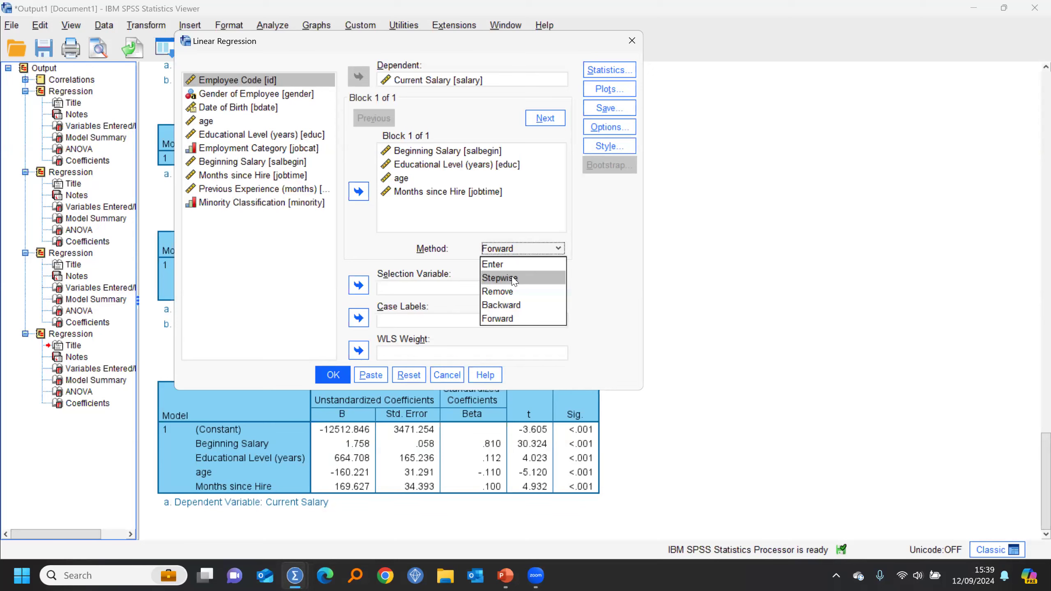
pyautogui.click(499, 320)
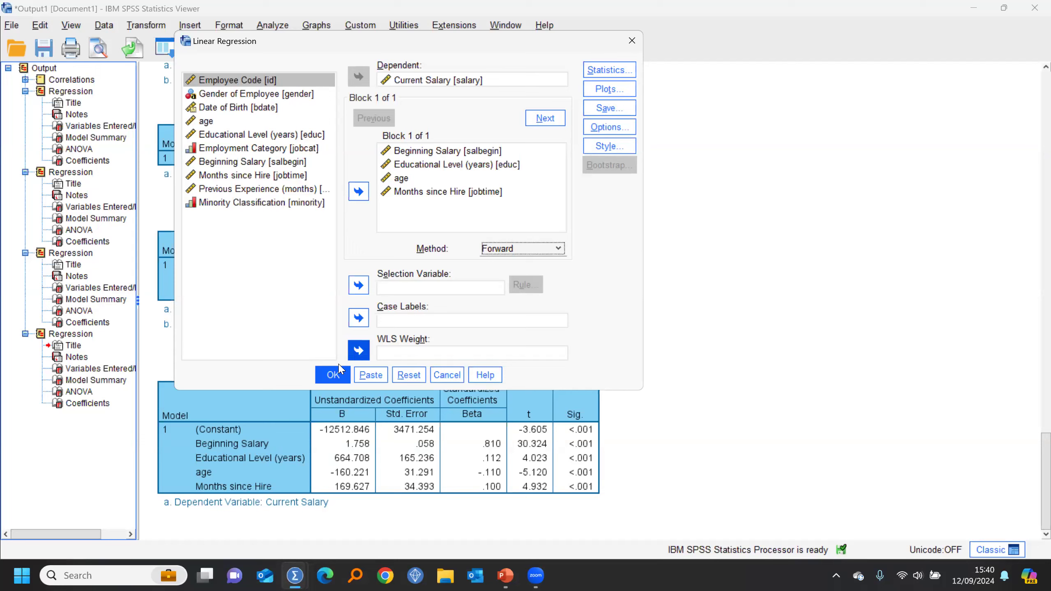
pyautogui.click(332, 375)
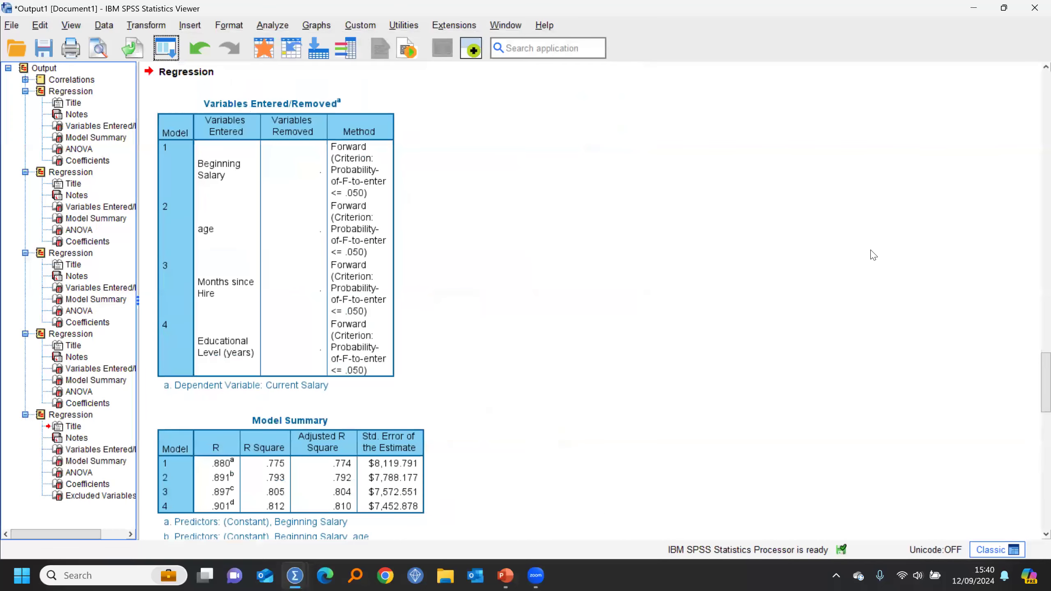
# - Review the Forward regression's Model Summary and ANOVA, and pivot Model from the rows into the layer of its Coefficients table
pyautogui.click(228, 480)
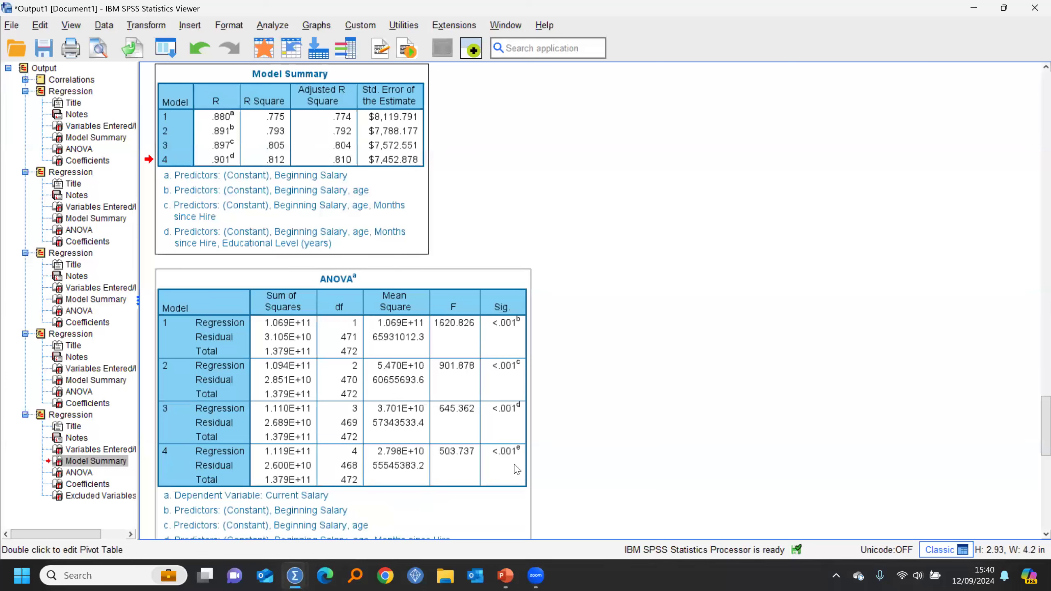
pyautogui.moveTo(1034, 426); pyautogui.dragTo(1033, 483)
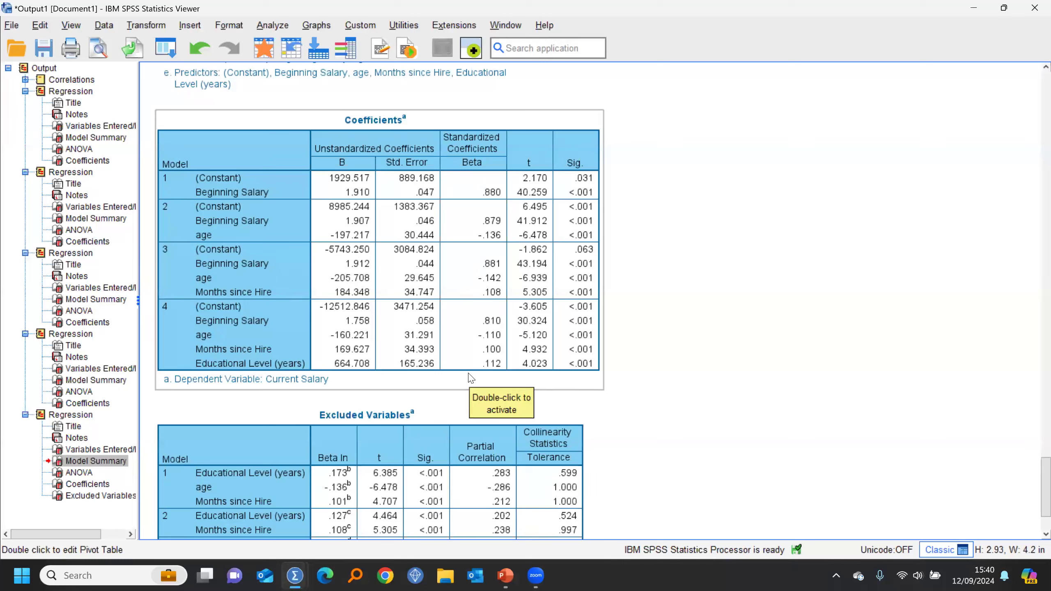
pyautogui.click(244, 344)
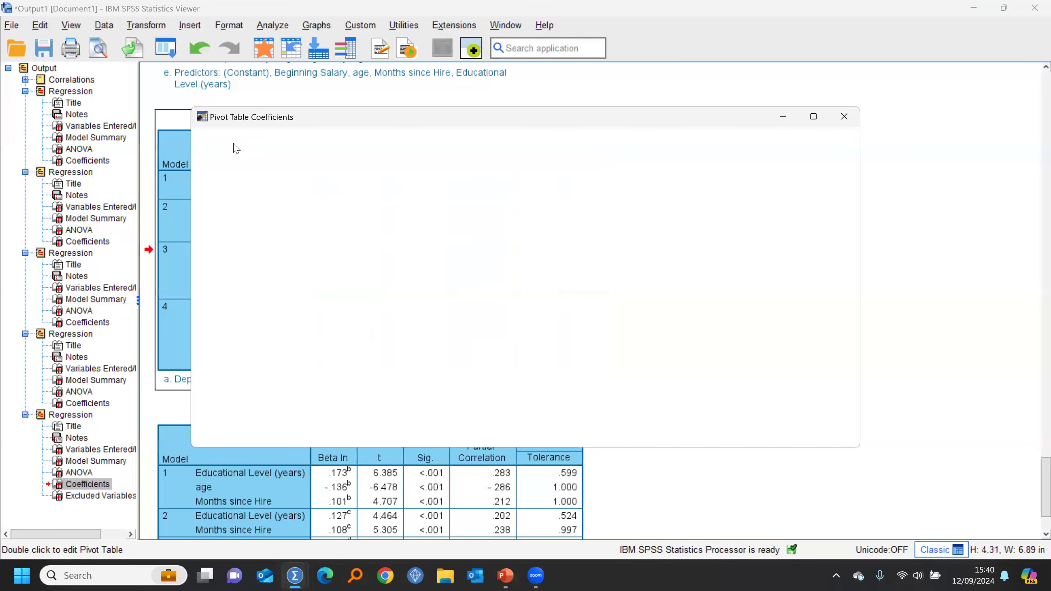
pyautogui.click(255, 154)
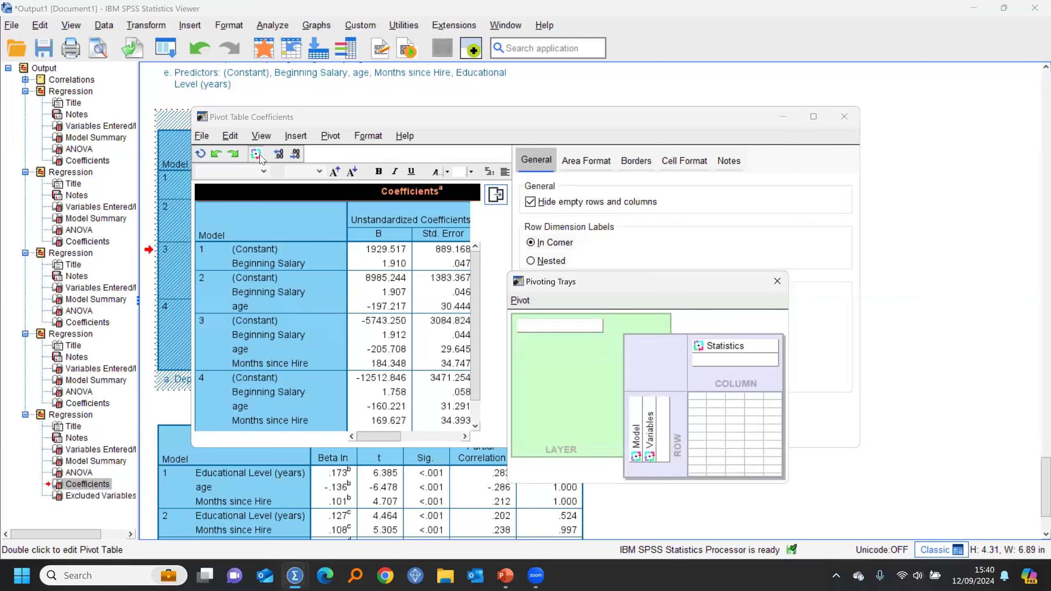
pyautogui.moveTo(643, 454); pyautogui.dragTo(546, 331)
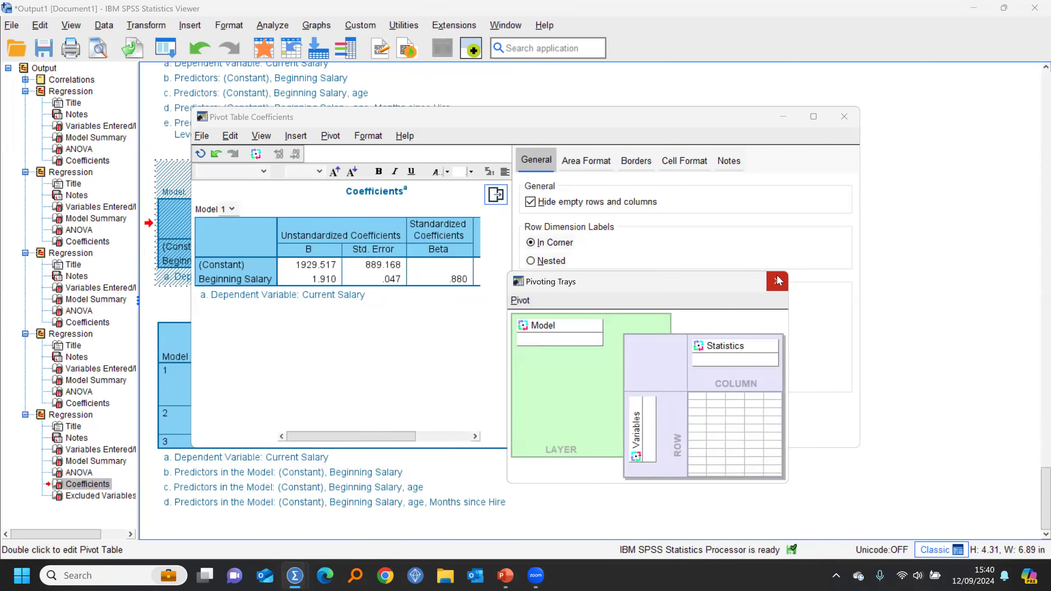
pyautogui.click(778, 281)
pyautogui.click(492, 197)
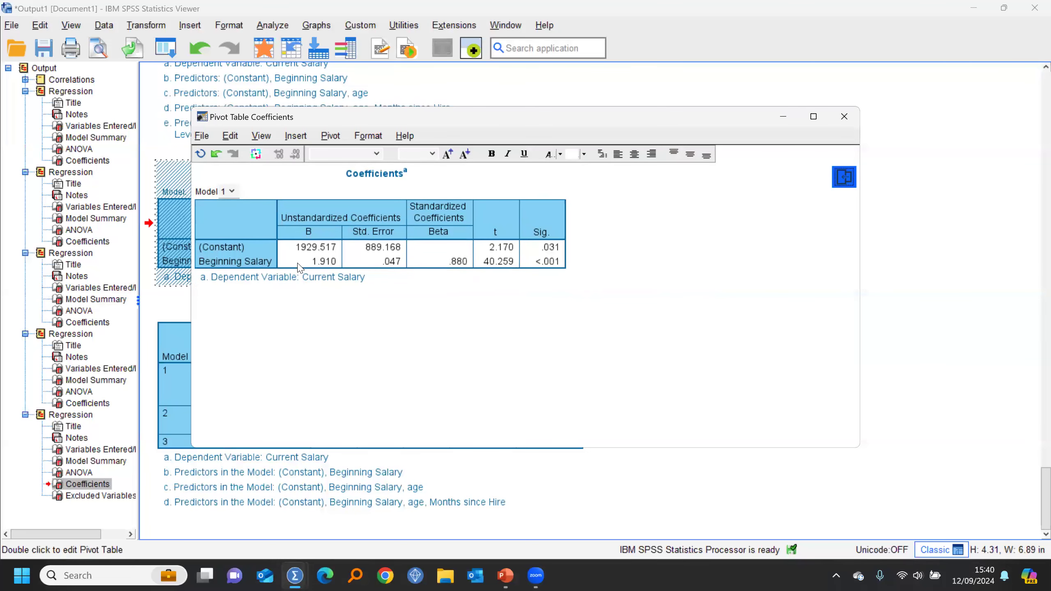
# - Step the Coefficients table through Models 2 and 3 to Model 4, and review it alongside the Excluded Variables table
pyautogui.click(230, 191)
pyautogui.click(228, 219)
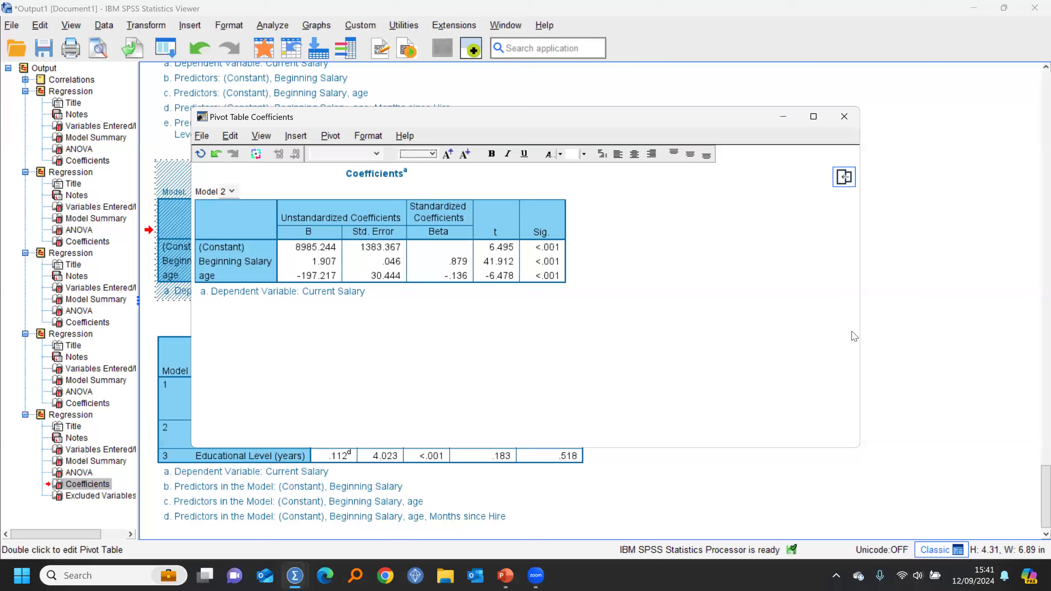
pyautogui.click(231, 192)
pyautogui.click(227, 231)
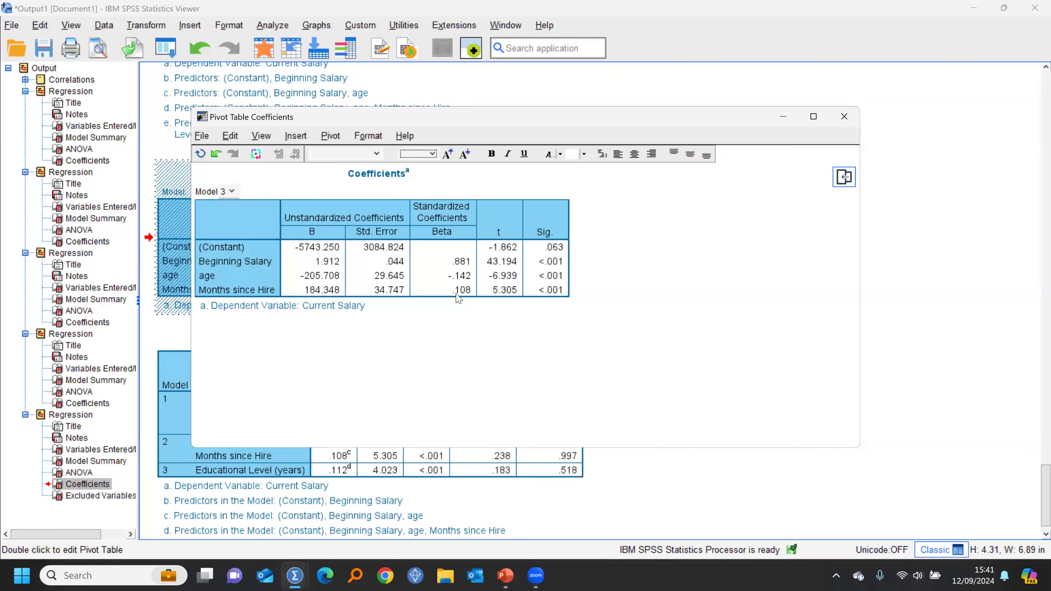
pyautogui.click(231, 191)
pyautogui.click(224, 242)
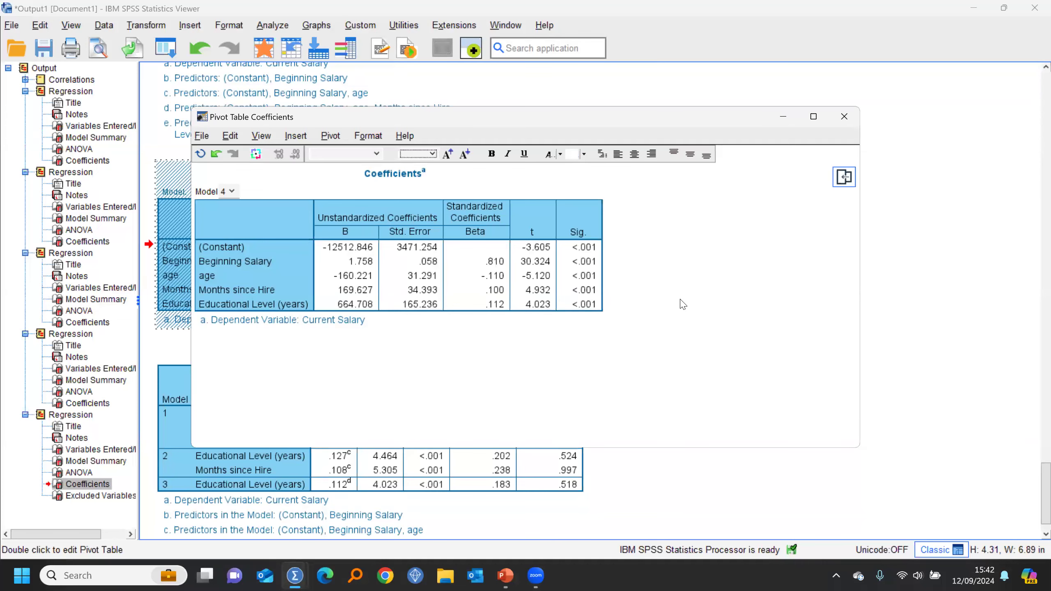
pyautogui.click(845, 116)
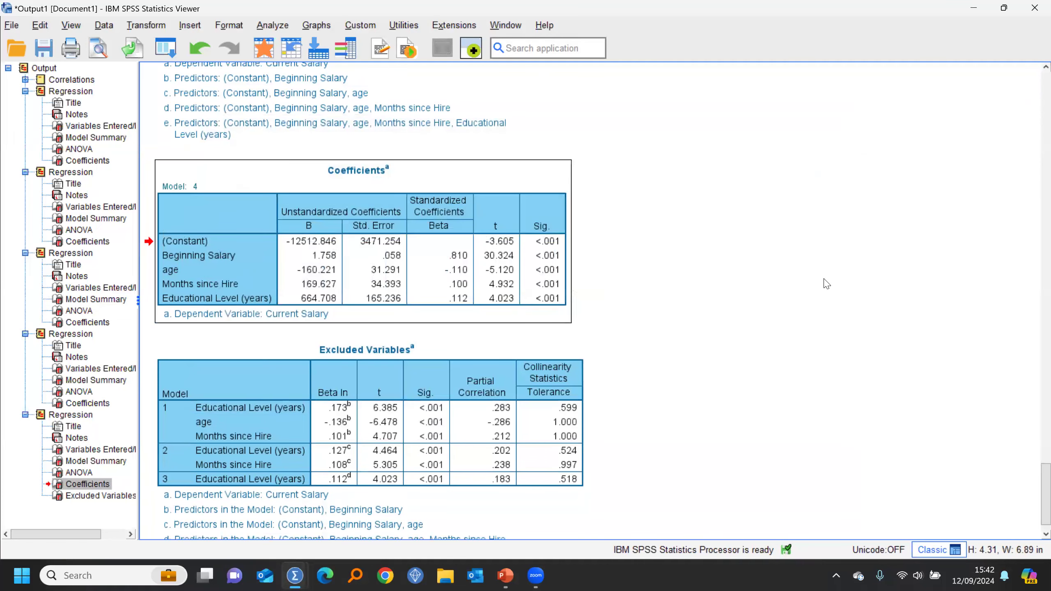
pyautogui.scroll(-1, 826, 284)
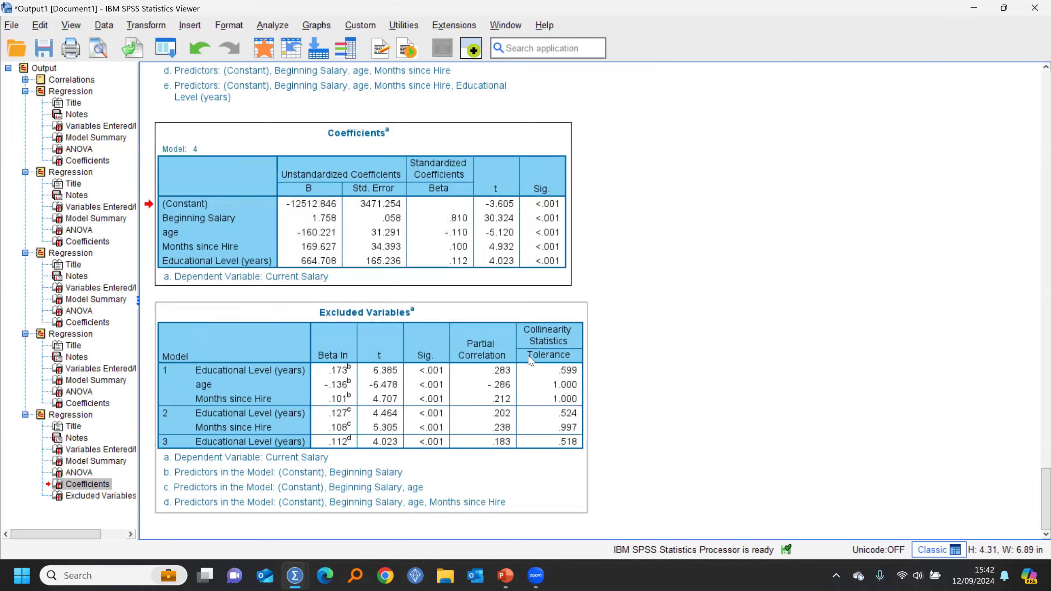
pyautogui.scroll(5, 653, 404)
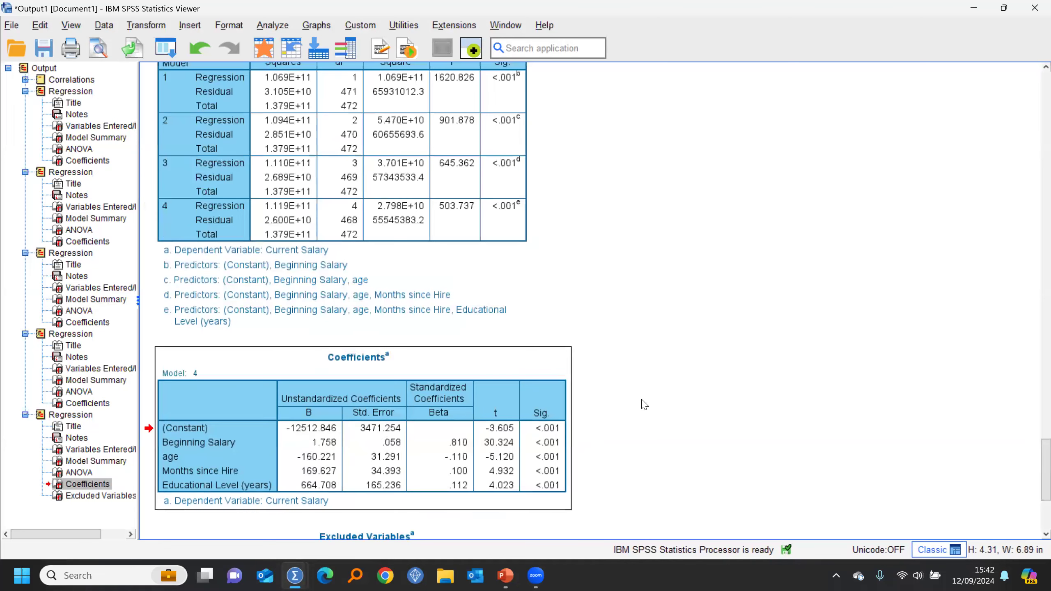
pyautogui.scroll(-5, 704, 400)
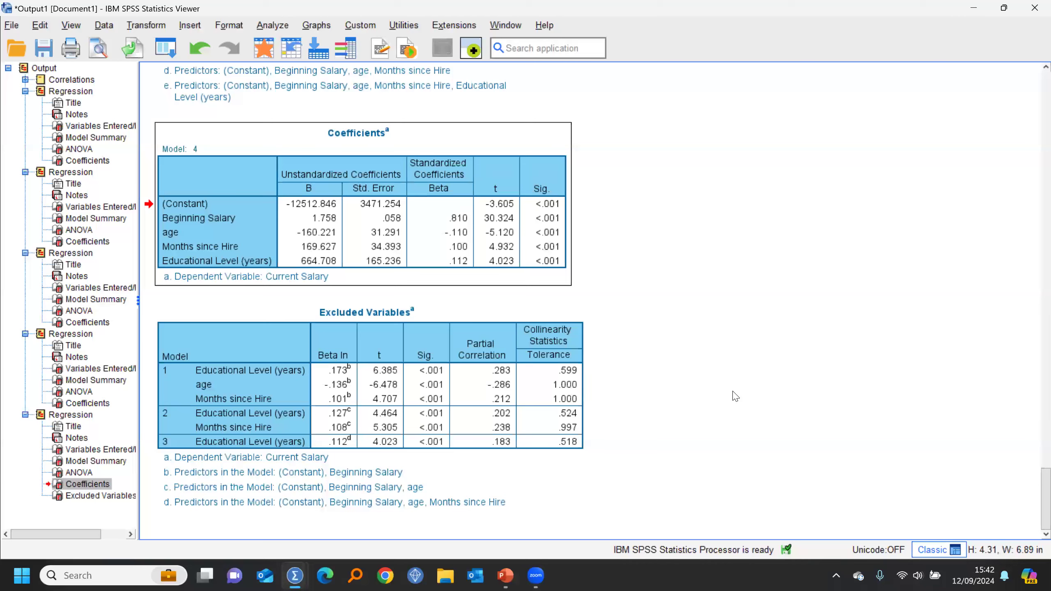
# - Rerun the Forward regression, saving unstandardized predicted values and unstandardized residuals as new variables
pyautogui.click(165, 47)
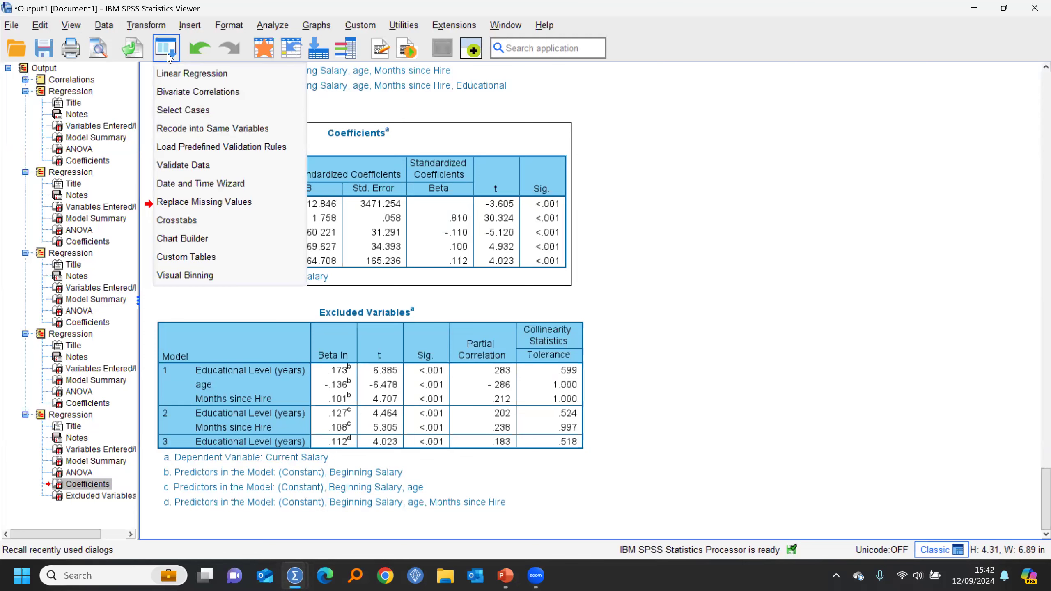
pyautogui.click(177, 73)
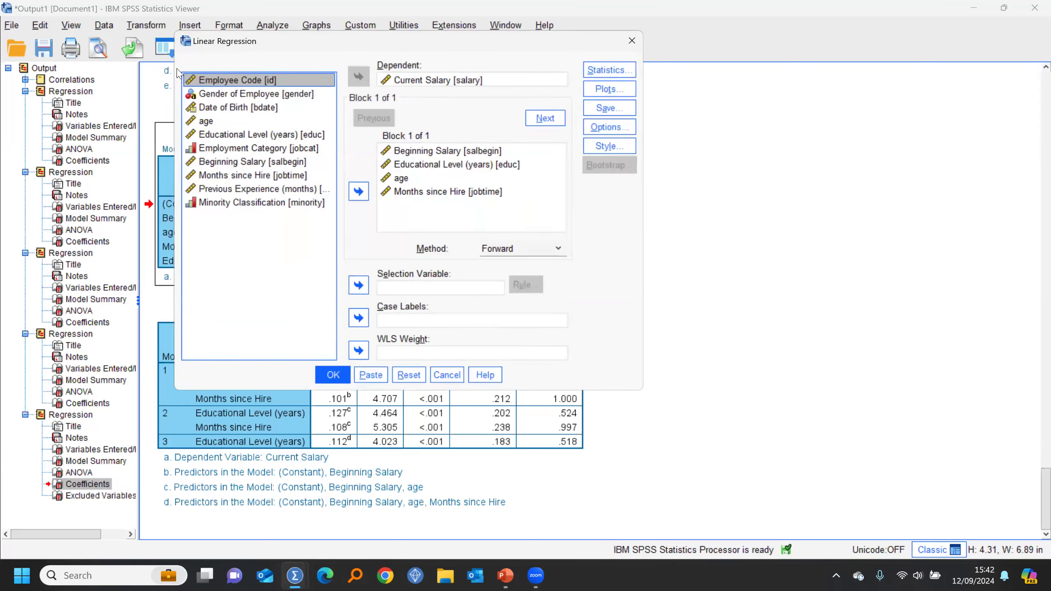
pyautogui.click(608, 109)
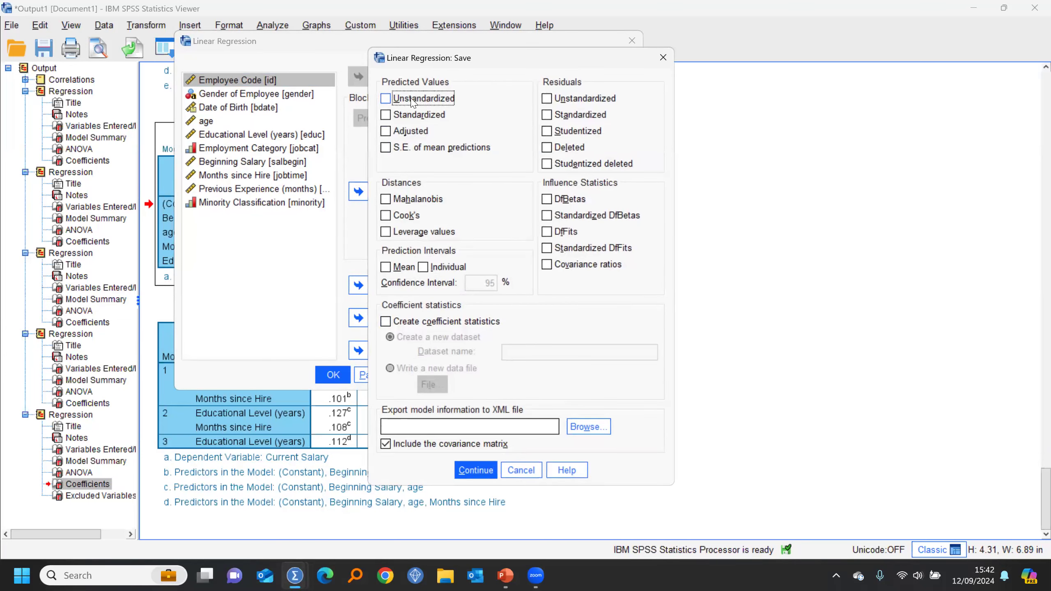
pyautogui.click(386, 99)
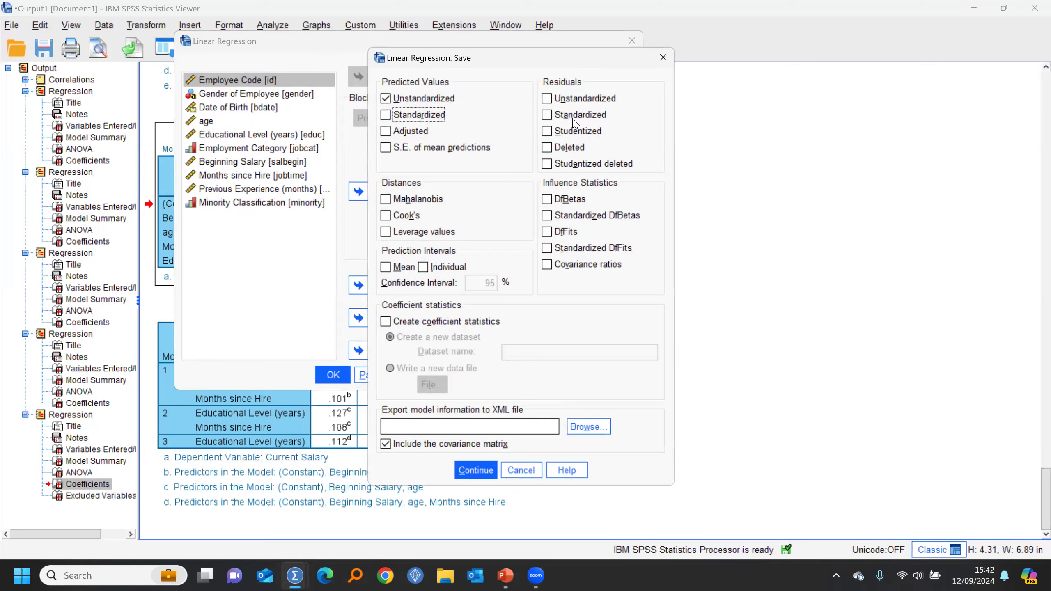
pyautogui.click(563, 99)
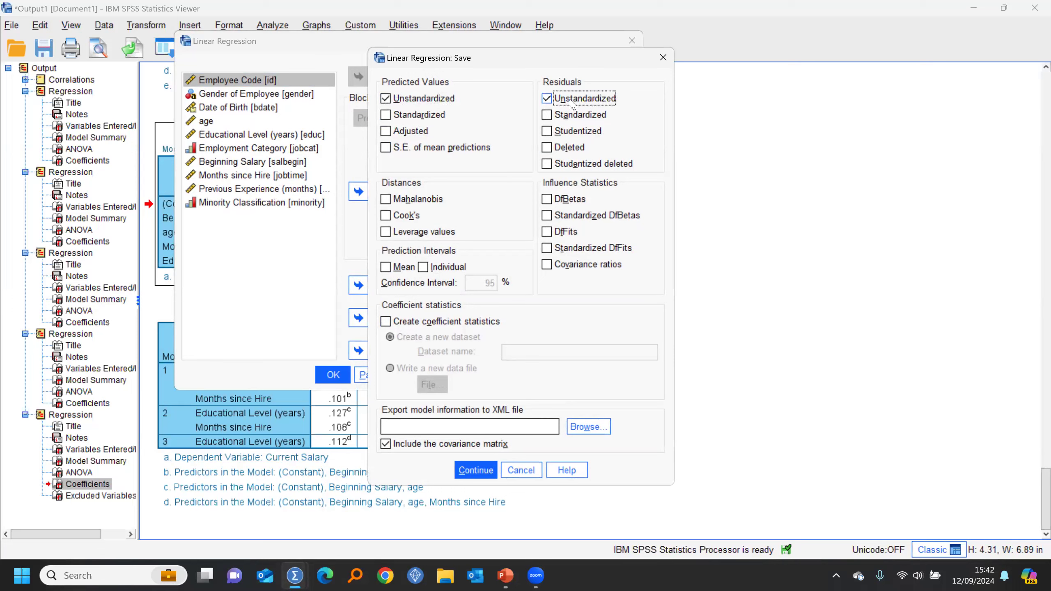
pyautogui.click(476, 470)
pyautogui.click(333, 375)
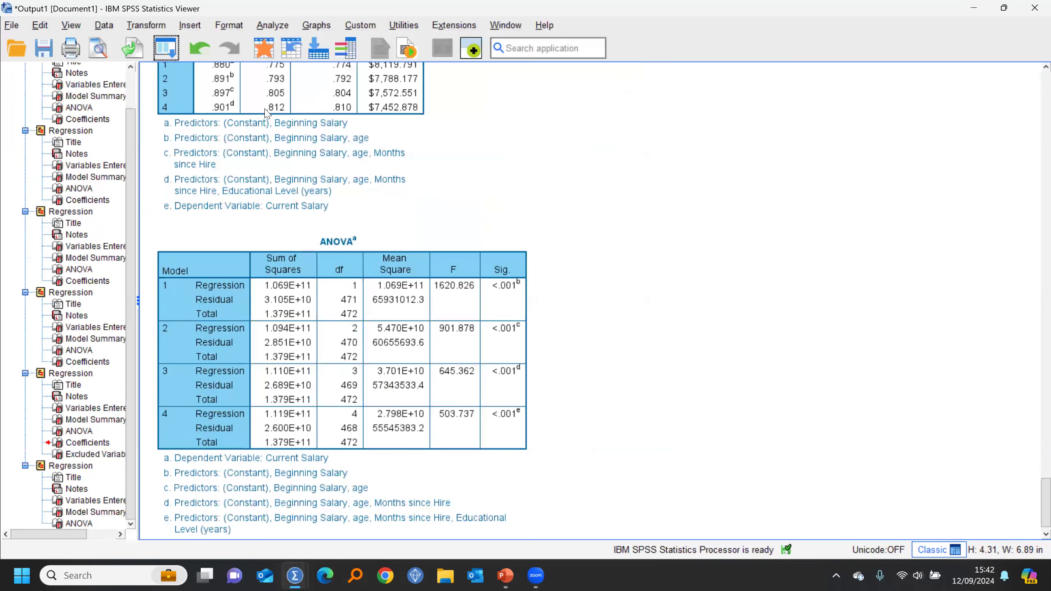
# - In the Data Editor, set the decimals of the saved variables PRE_1 and RES_1 to 0
pyautogui.click(264, 48)
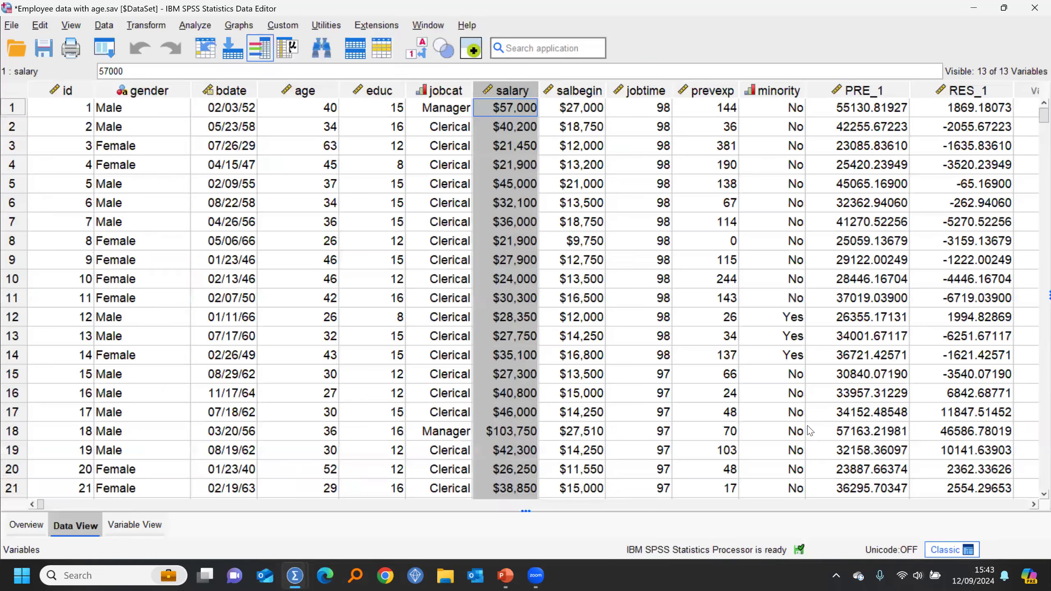
pyautogui.doubleClick(861, 91)
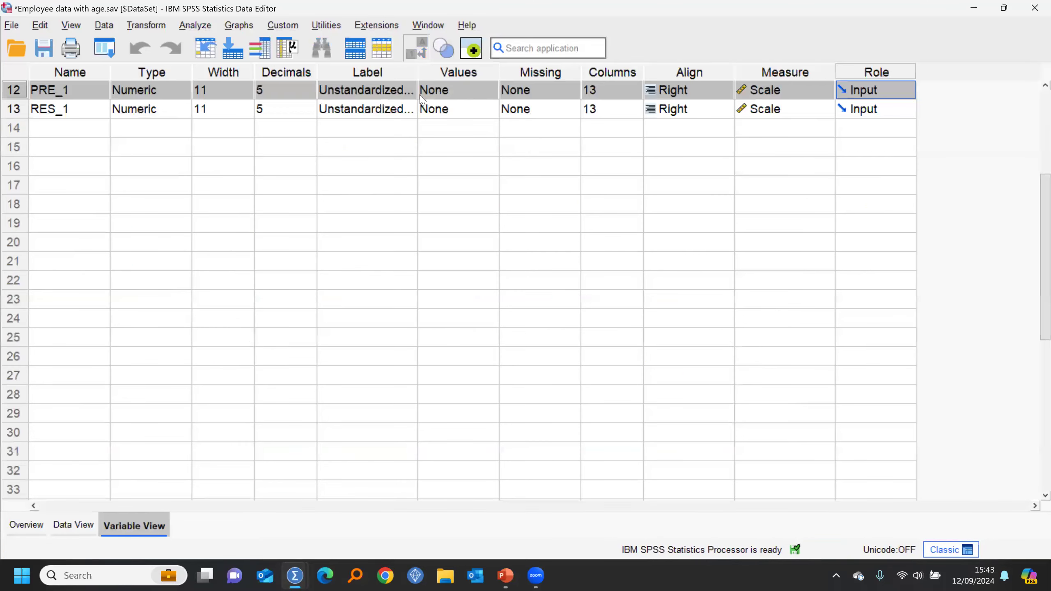
pyautogui.click(303, 92)
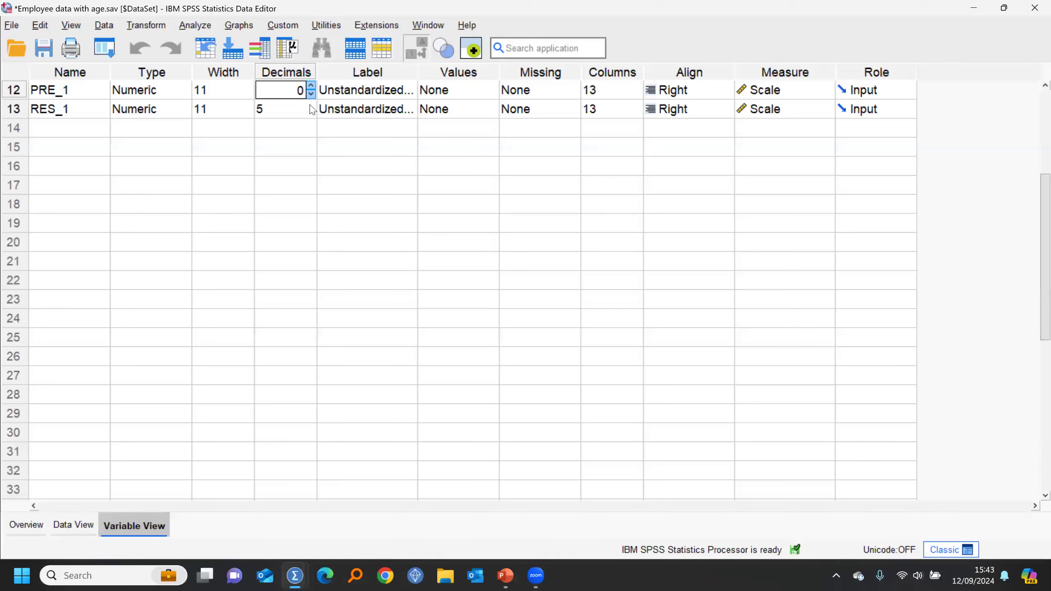
pyautogui.click(311, 111)
pyautogui.click(312, 113)
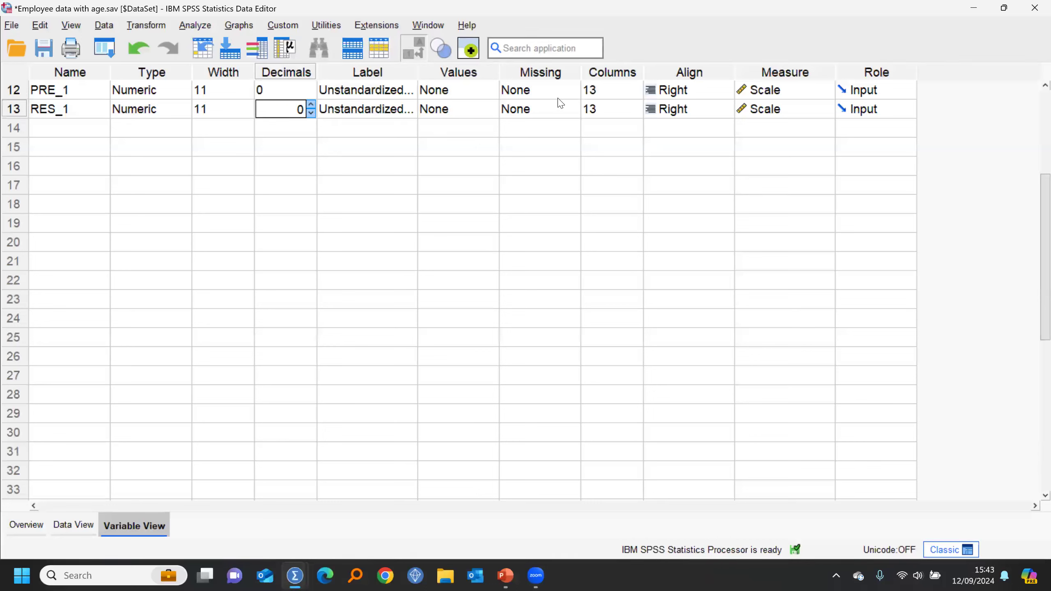
# - Change the variable type of PRE_1 and RES_1 to Dollar, keeping width 11 and 0 decimal places
pyautogui.click(181, 95)
pyautogui.click(383, 272)
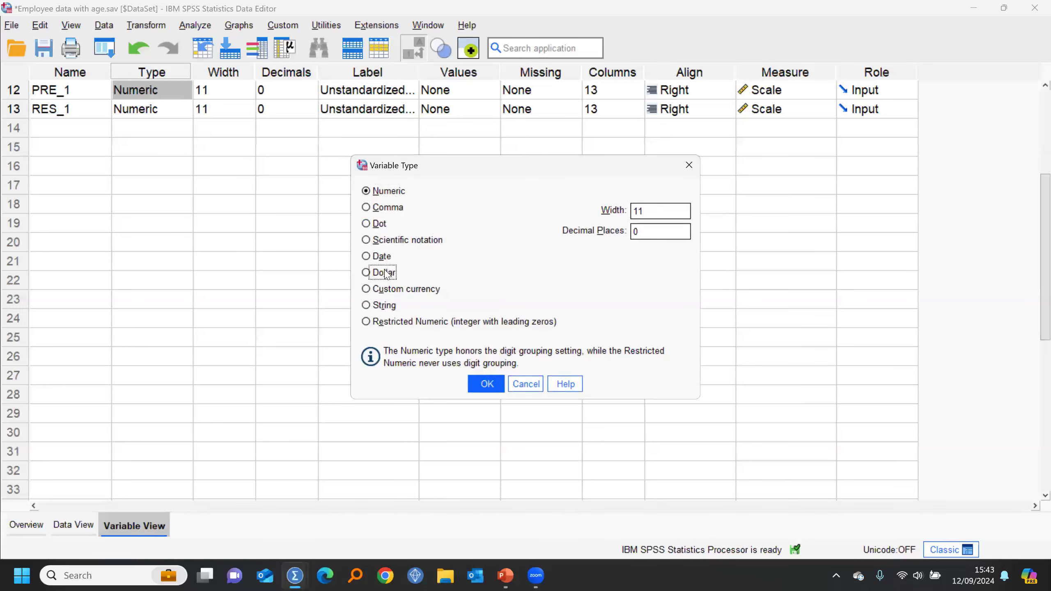
pyautogui.click(486, 384)
pyautogui.click(180, 109)
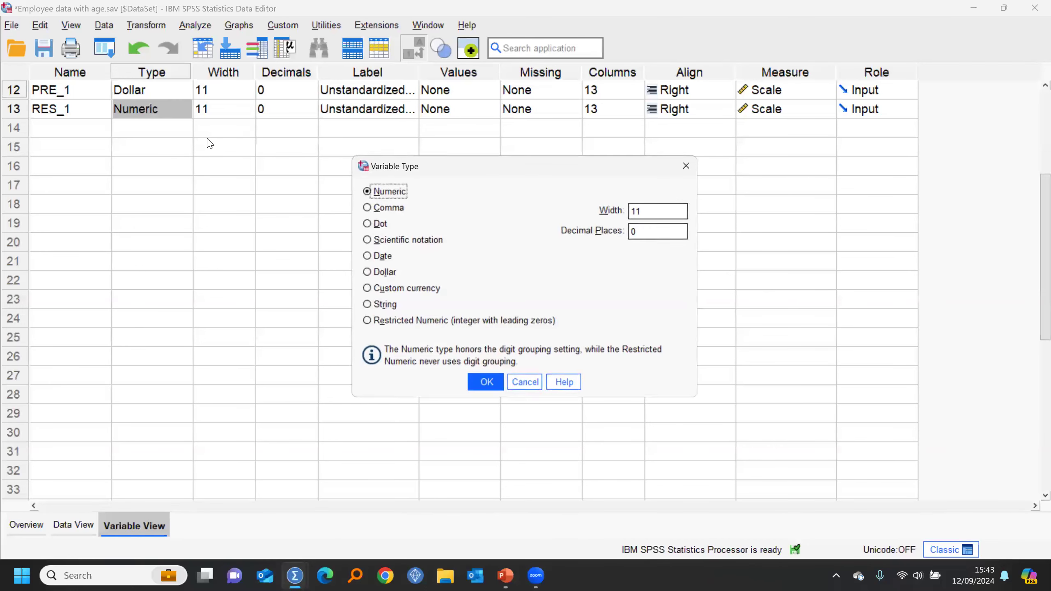
pyautogui.click(366, 273)
pyautogui.click(486, 384)
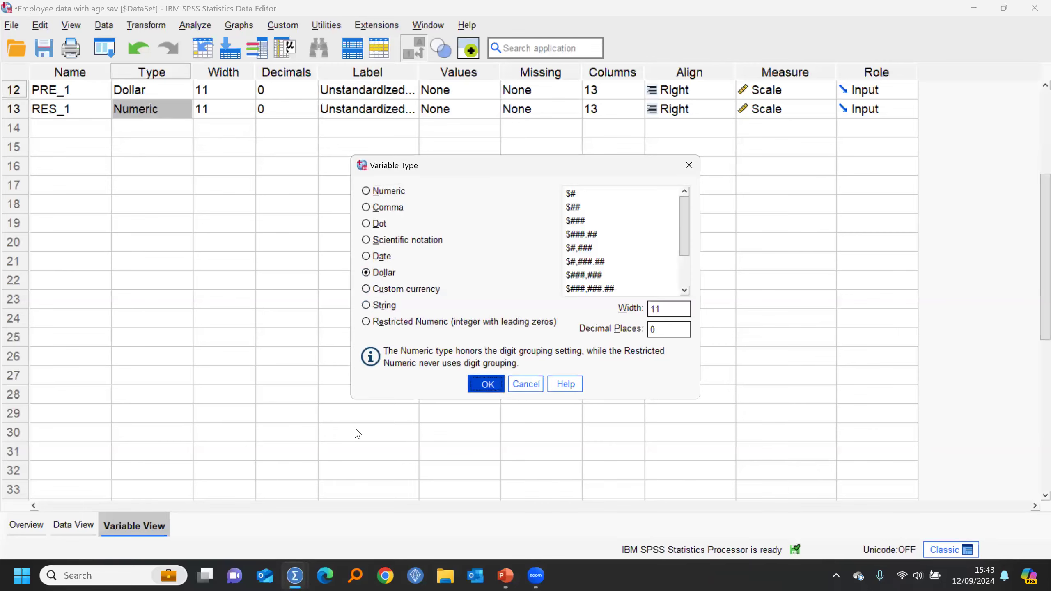
# - Compare the PRE_1 and RES_1 values with salary across the cases, checking the missing salary and predicted value of case 475
pyautogui.click(70, 525)
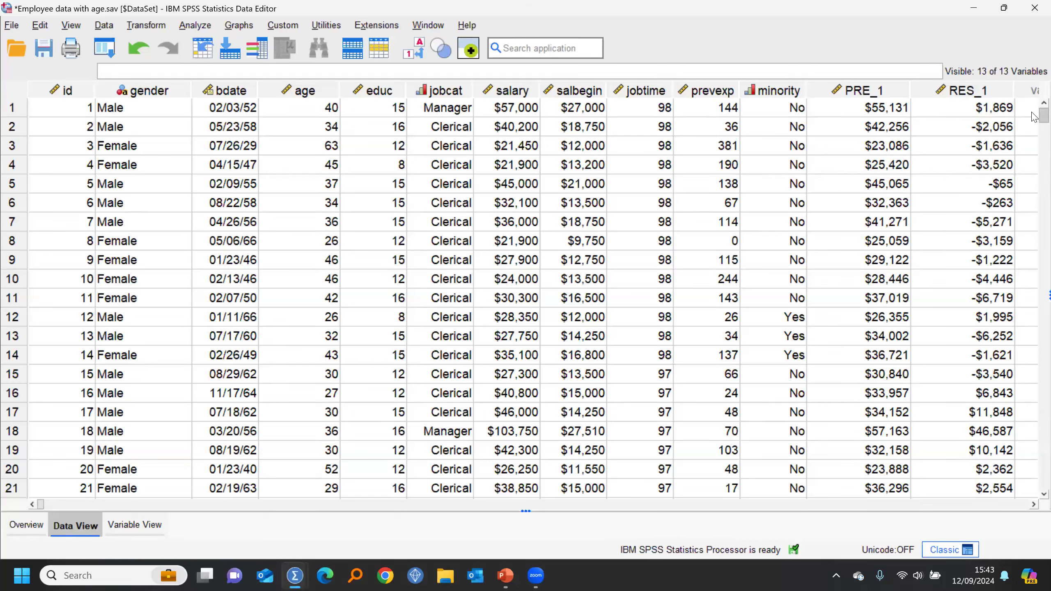
pyautogui.scroll(-20, 1033, 161)
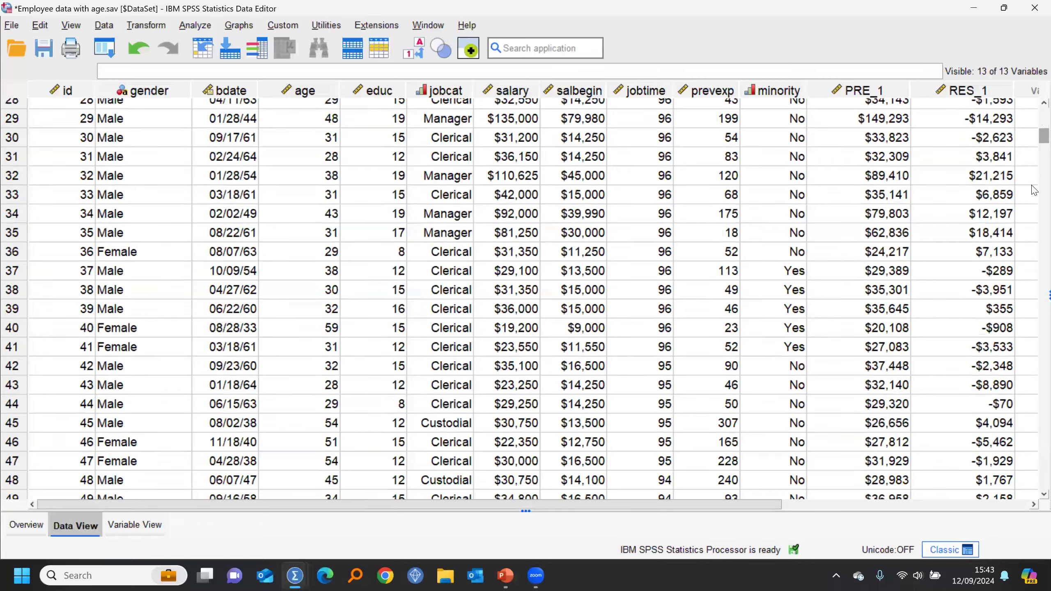
pyautogui.scroll(-20, 1033, 314)
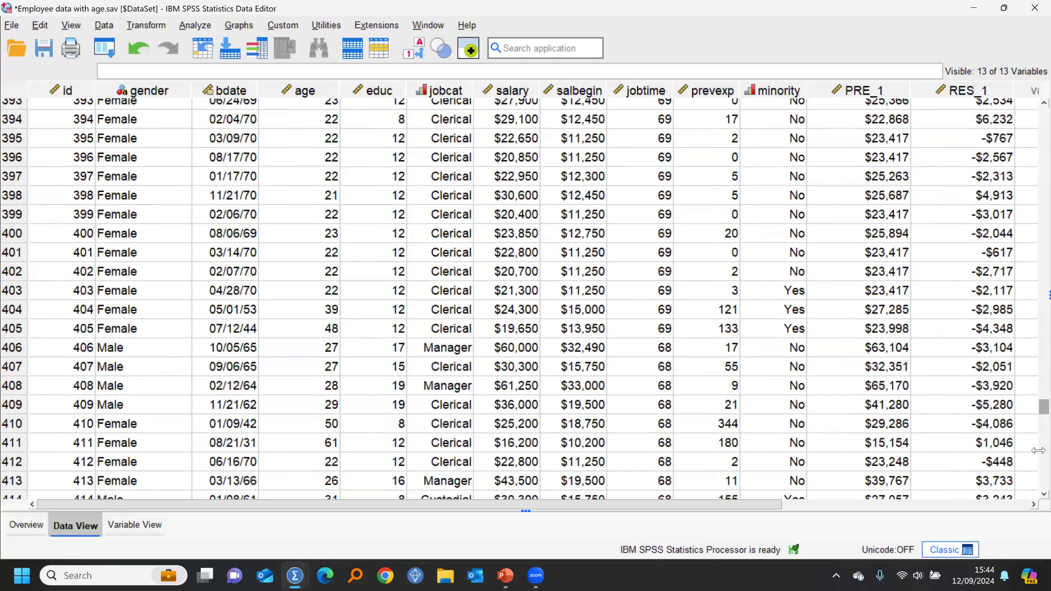
pyautogui.scroll(3, 1034, 468)
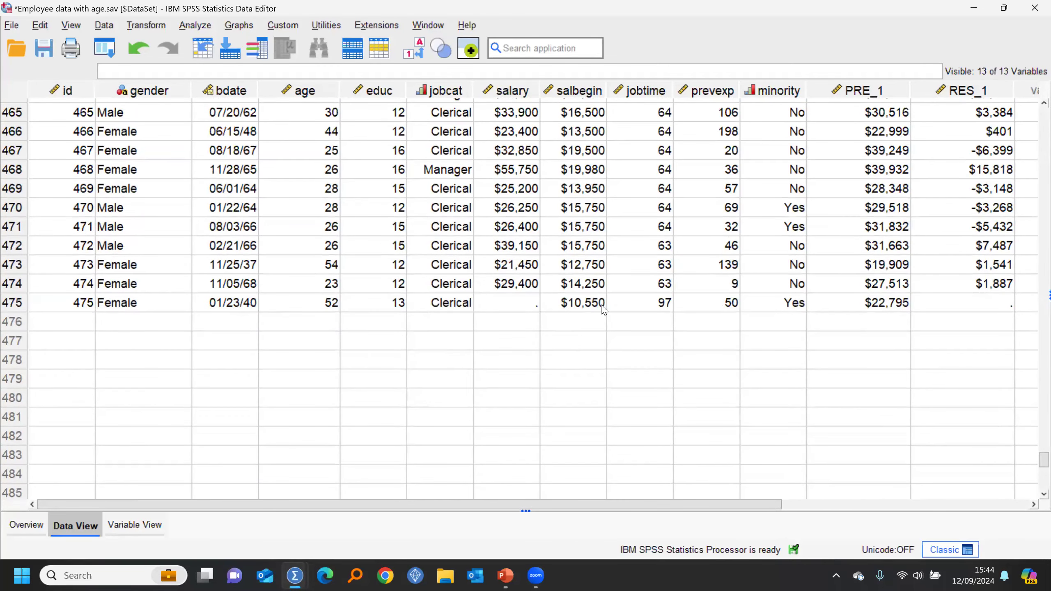
pyautogui.click(516, 309)
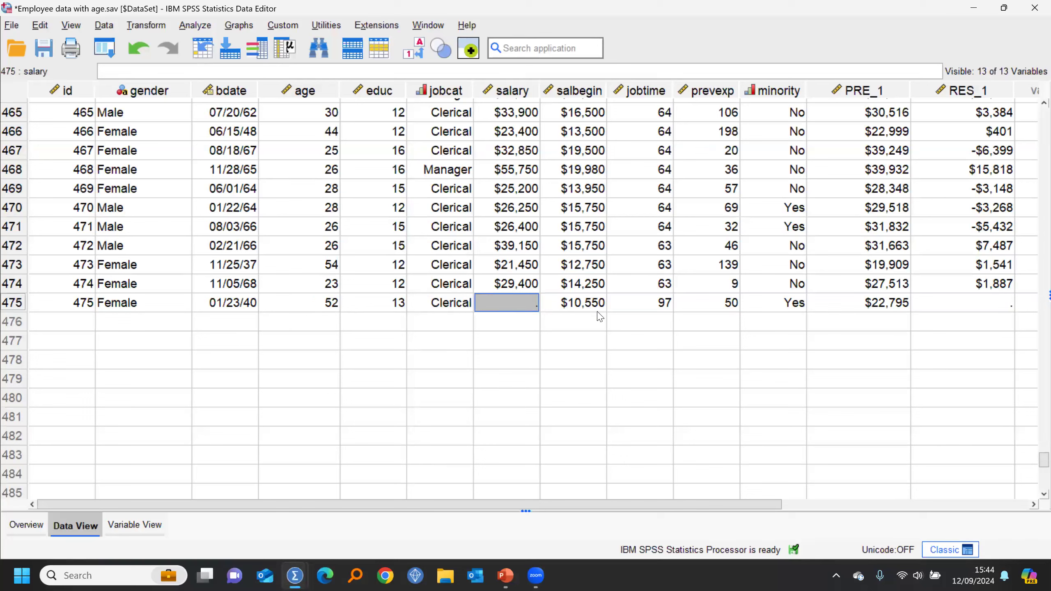
pyautogui.click(864, 305)
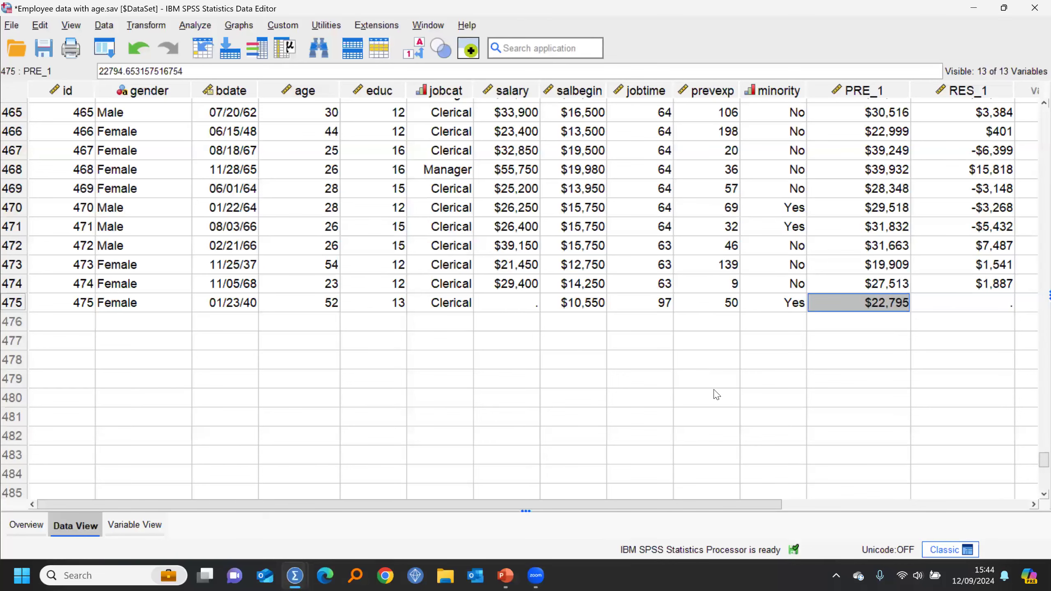
# - Set the linear regression to save only unstandardized predicted values and export the model to regression_webinar.xml, replacing the existing file, but cancel the run
pyautogui.click(110, 48)
pyautogui.click(119, 70)
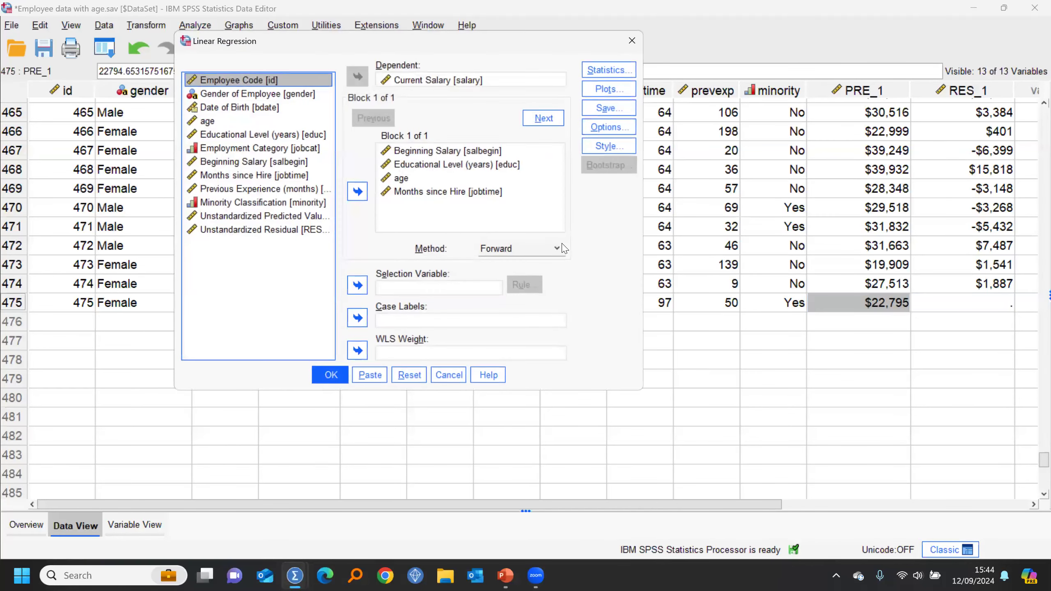
pyautogui.click(615, 107)
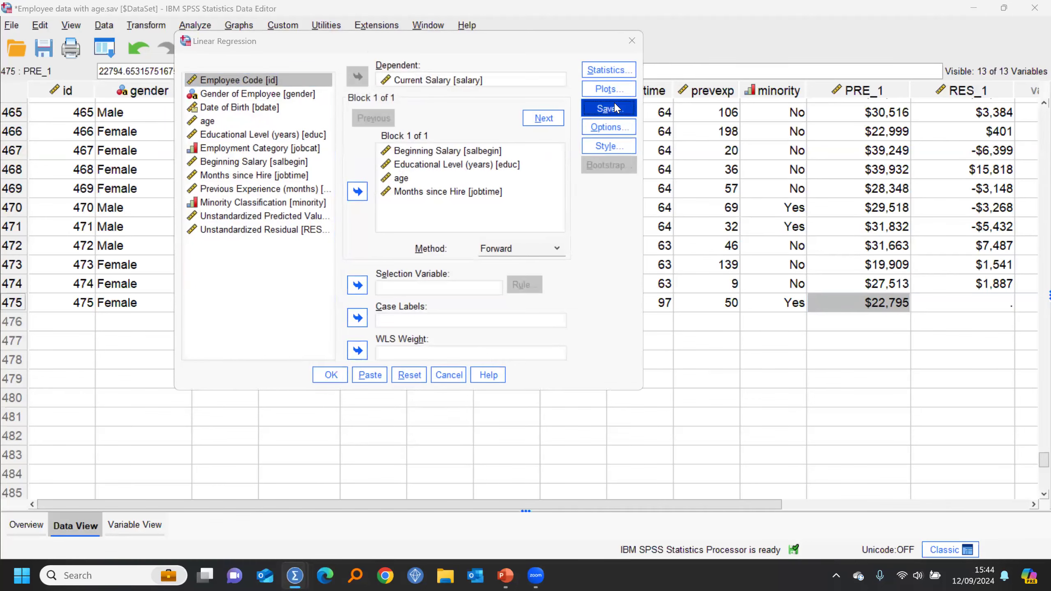
pyautogui.click(572, 101)
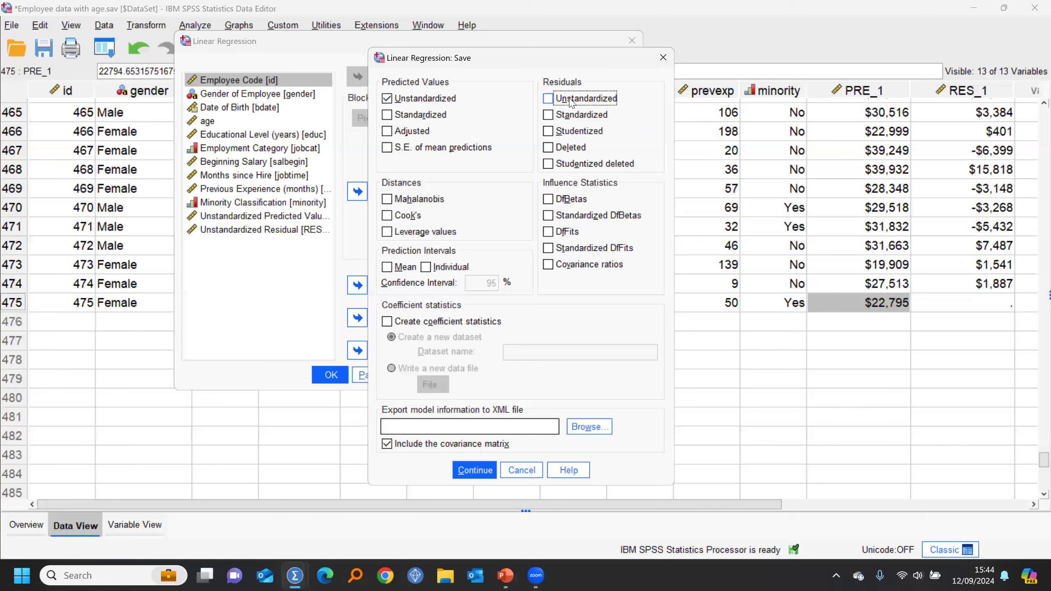
pyautogui.click(590, 427)
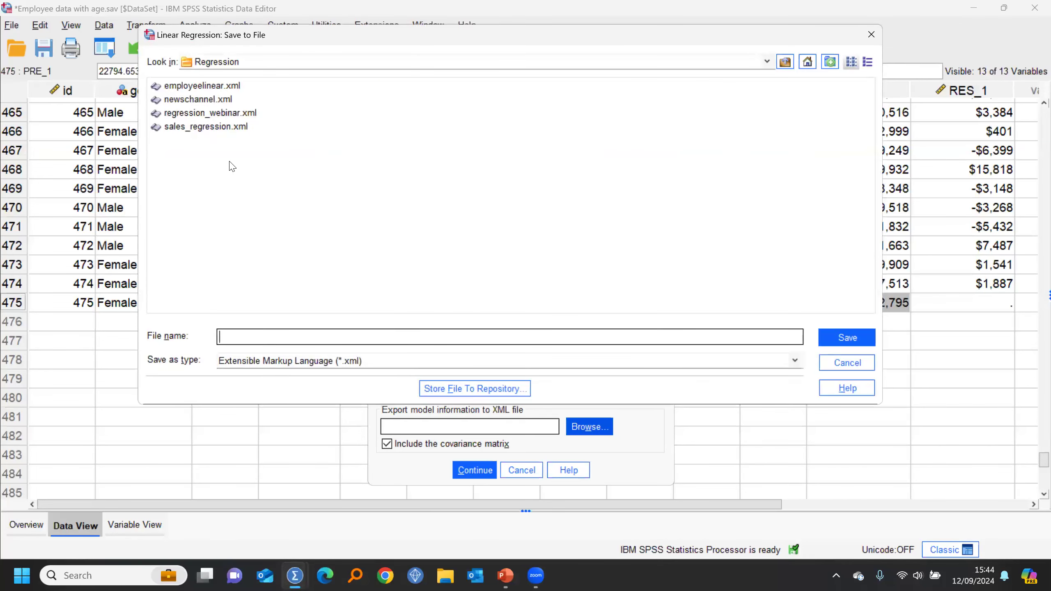
pyautogui.click(196, 113)
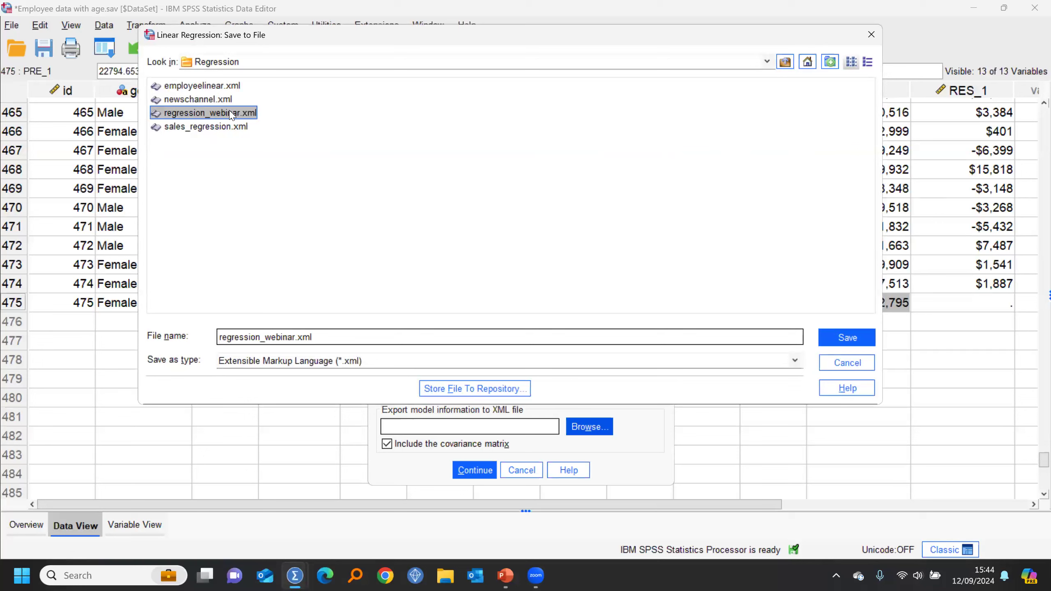
pyautogui.click(842, 337)
pyautogui.click(502, 253)
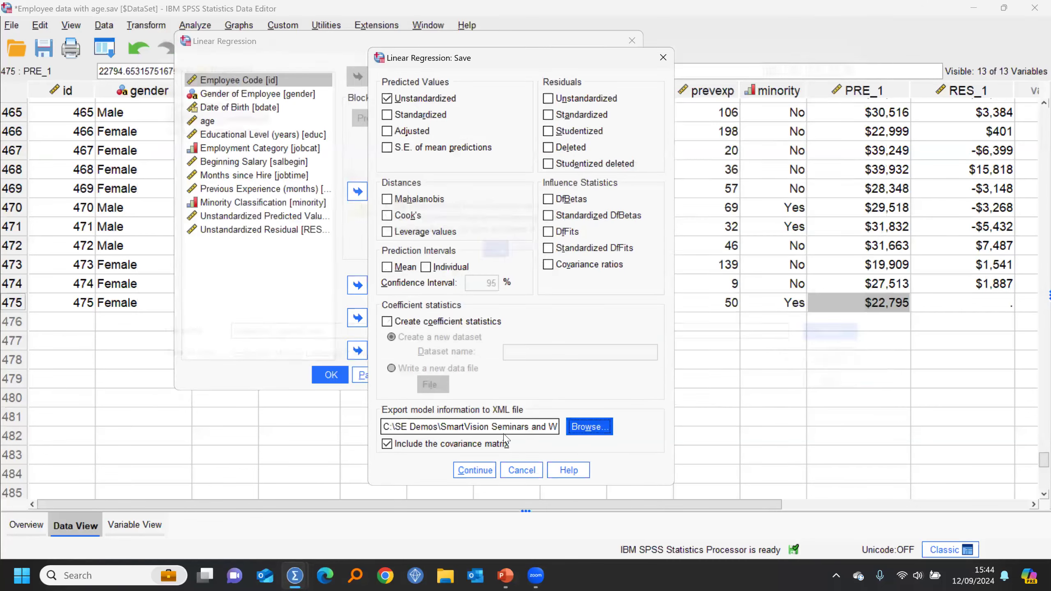
pyautogui.click(470, 472)
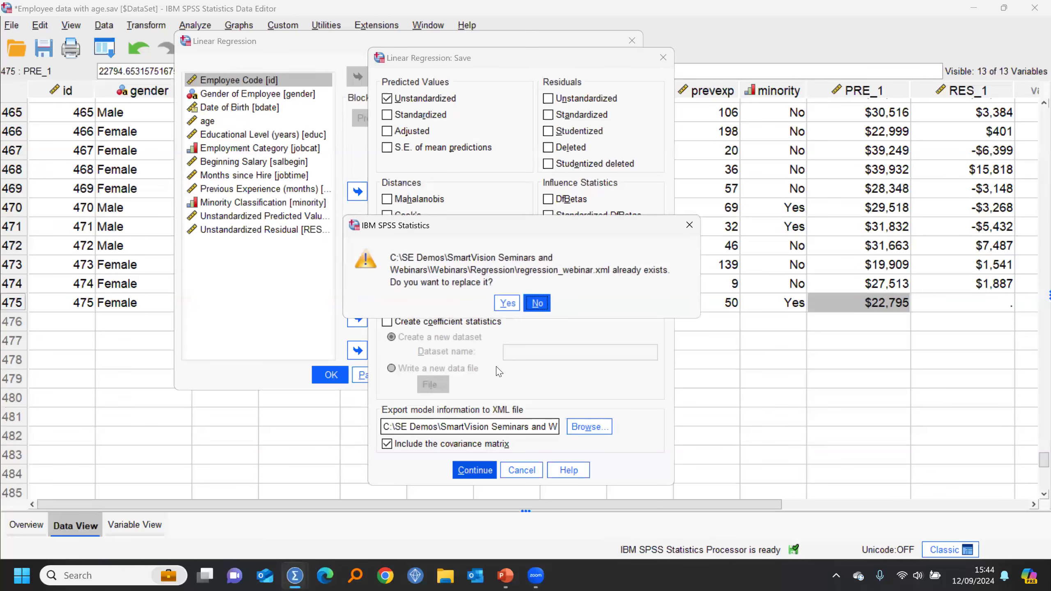
pyautogui.click(508, 303)
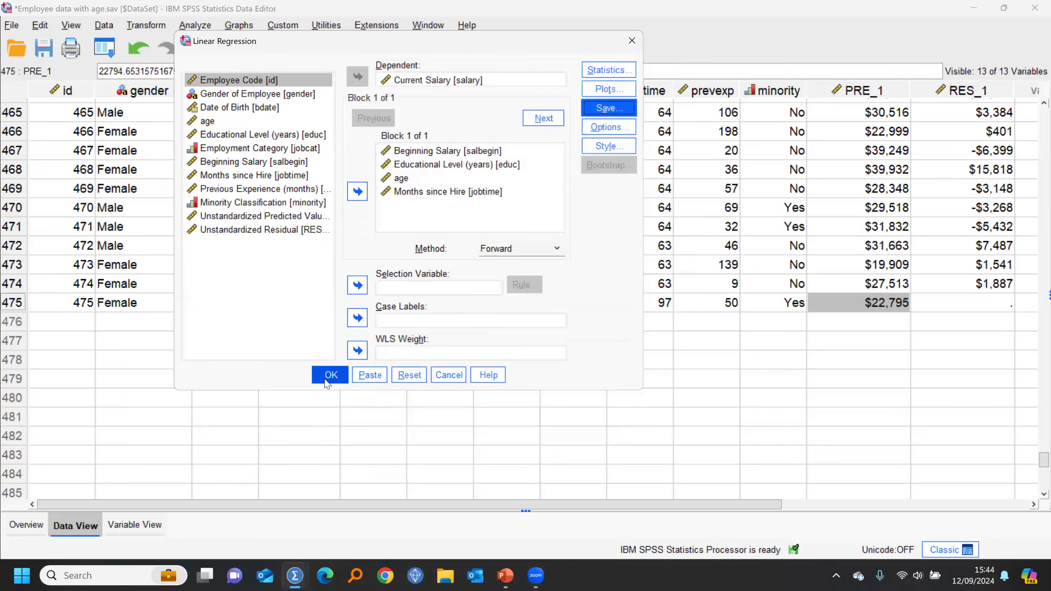
pyautogui.click(449, 376)
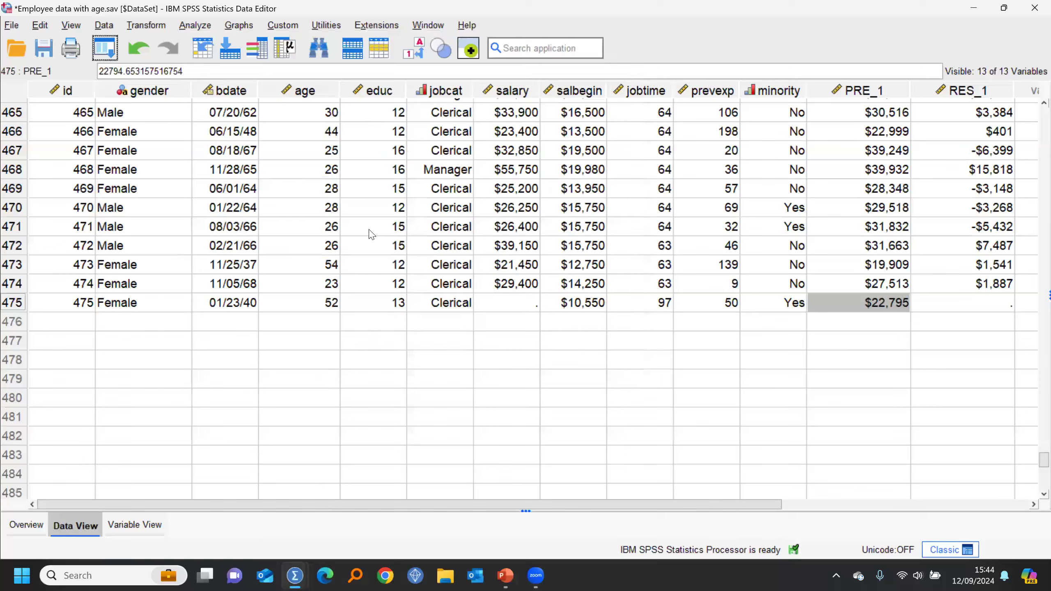
# - Delete the saved variables PRE_1 and RES_1 and the salary variable from the dataset
pyautogui.moveTo(879, 87); pyautogui.dragTo(942, 78)
pyautogui.press('Delete')
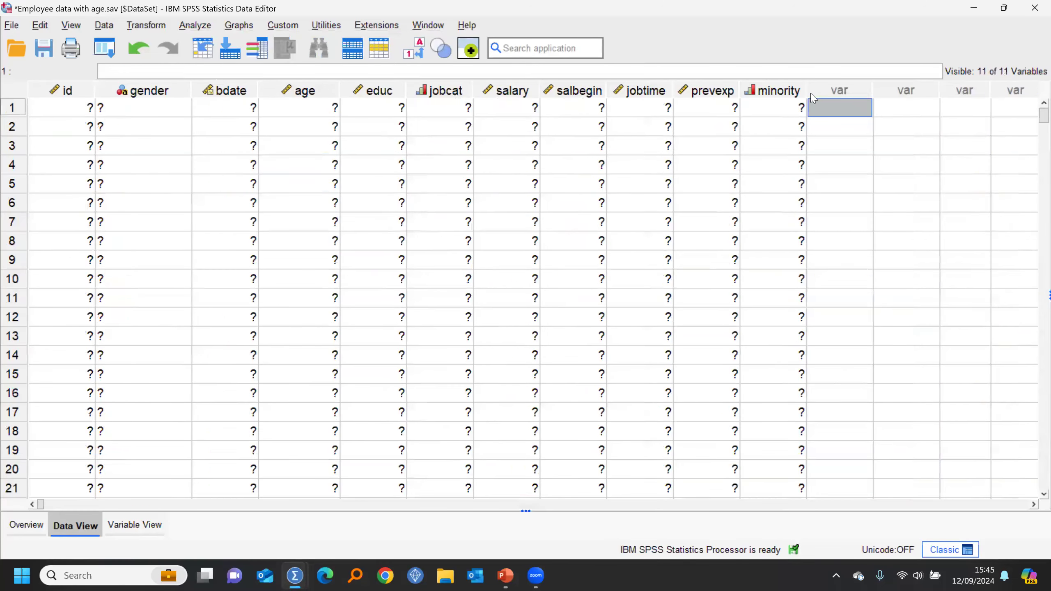
pyautogui.click(523, 92)
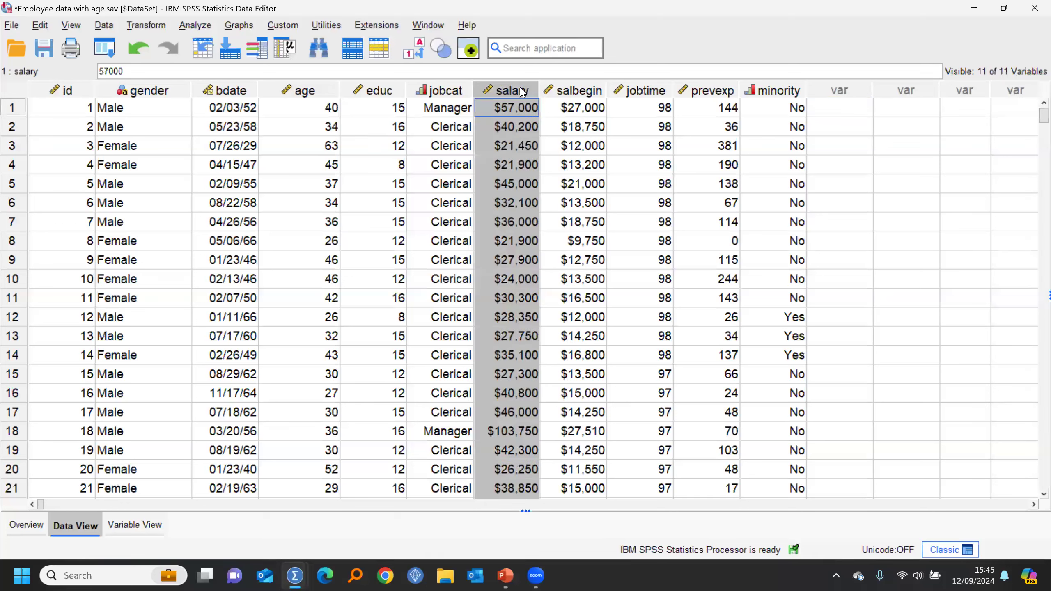
pyautogui.press('Delete')
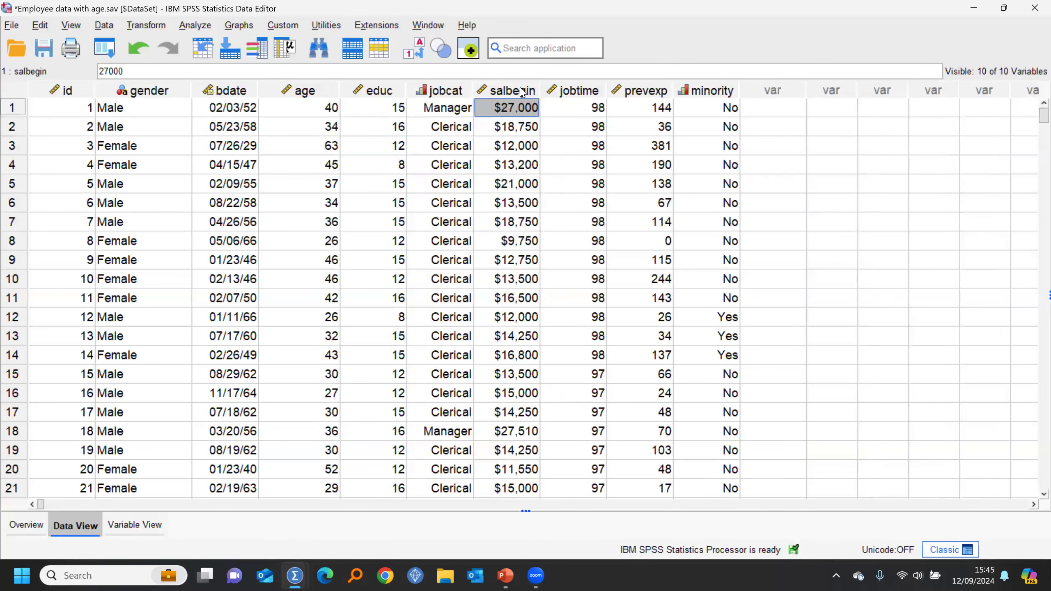
# - Score the dataset with the regression_webinar.xml model in the Scoring Wizard, outputting Predicted Value without Standard Error
pyautogui.click(327, 25)
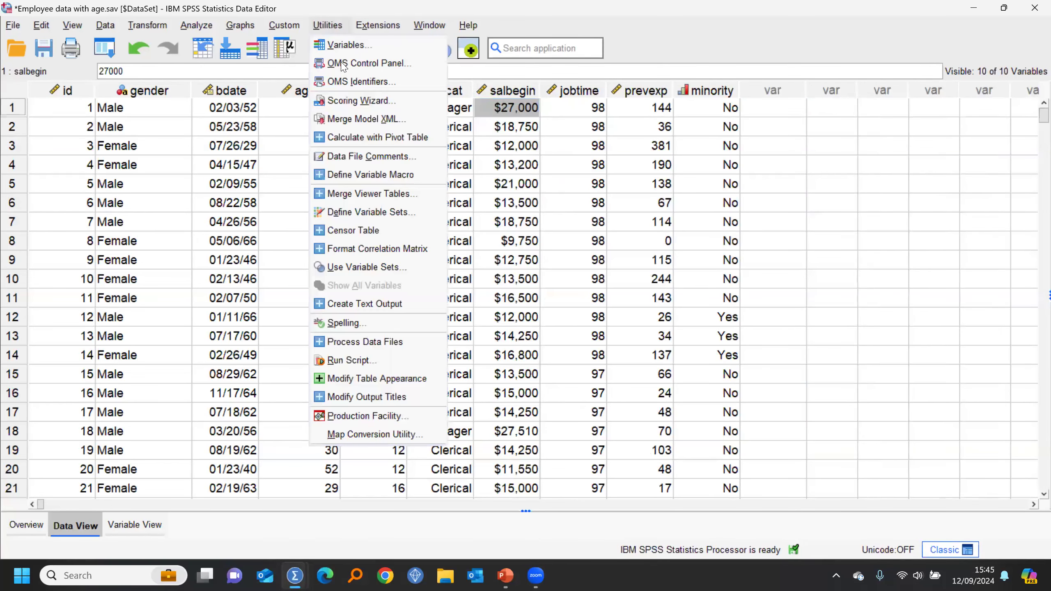
pyautogui.click(363, 103)
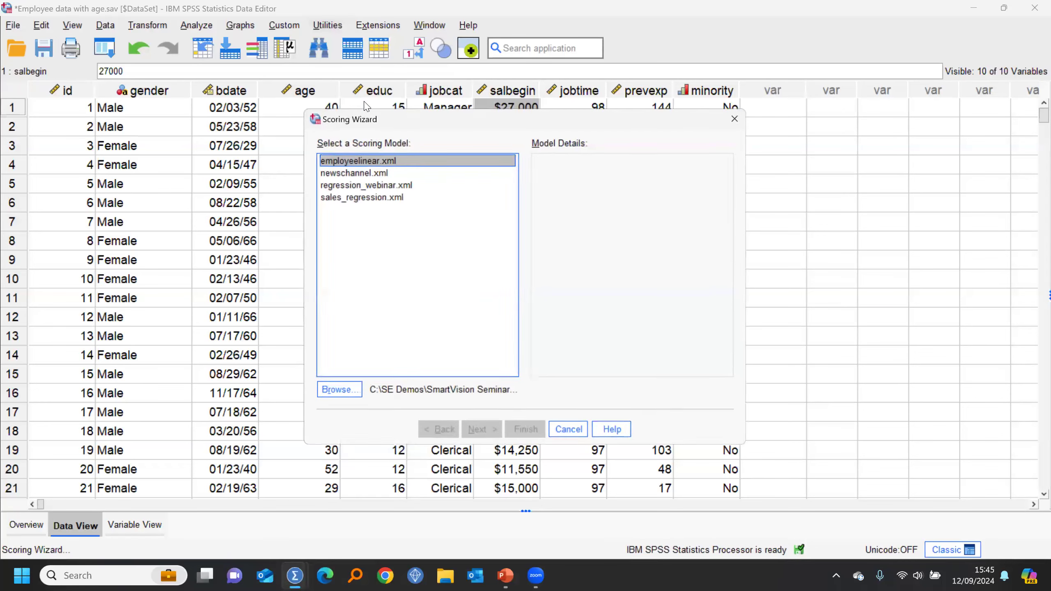
pyautogui.click(365, 186)
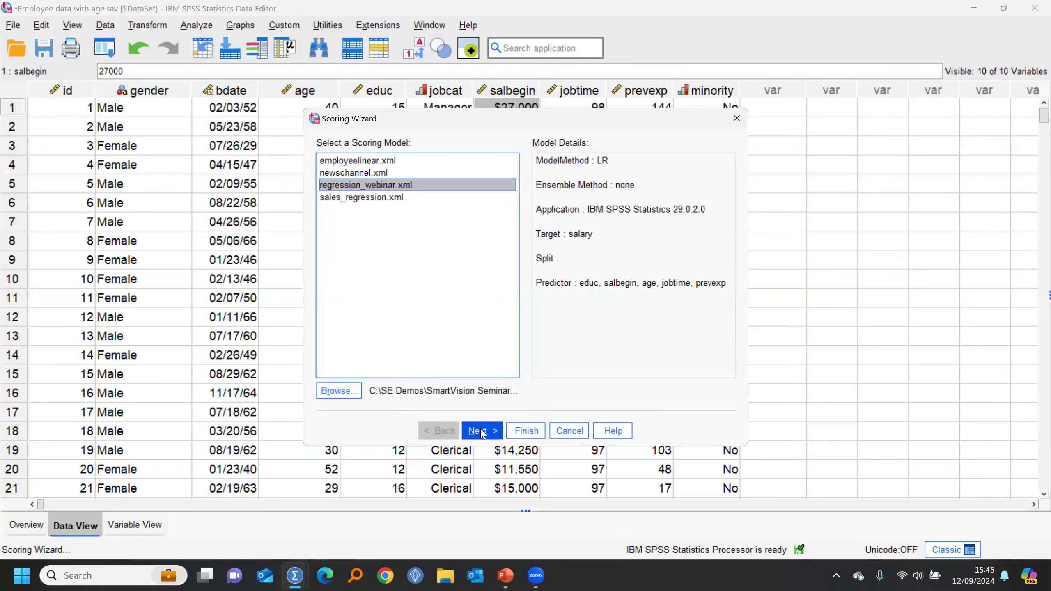
pyautogui.click(482, 431)
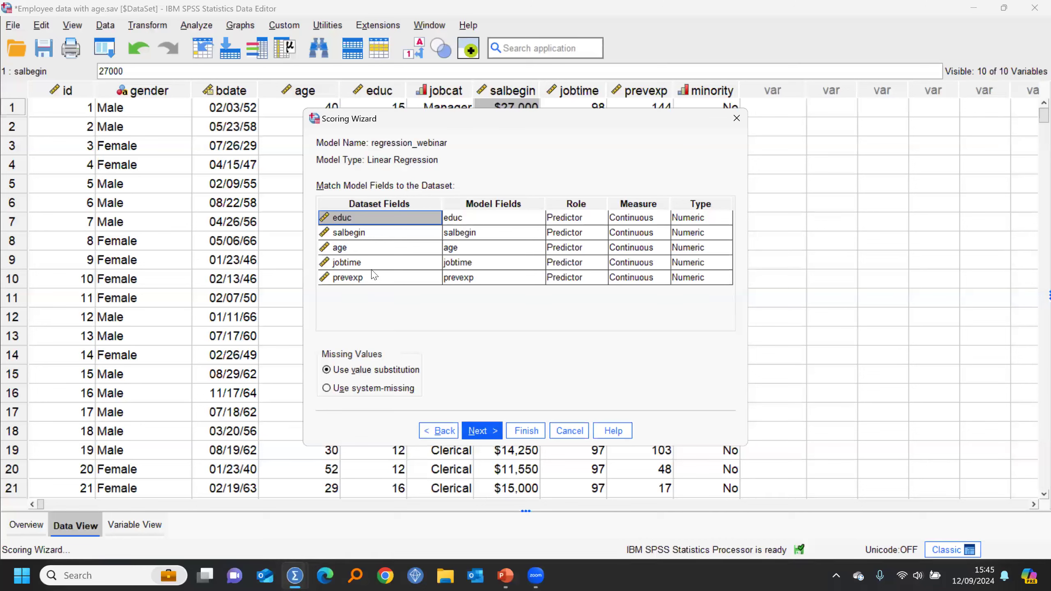
pyautogui.click(482, 432)
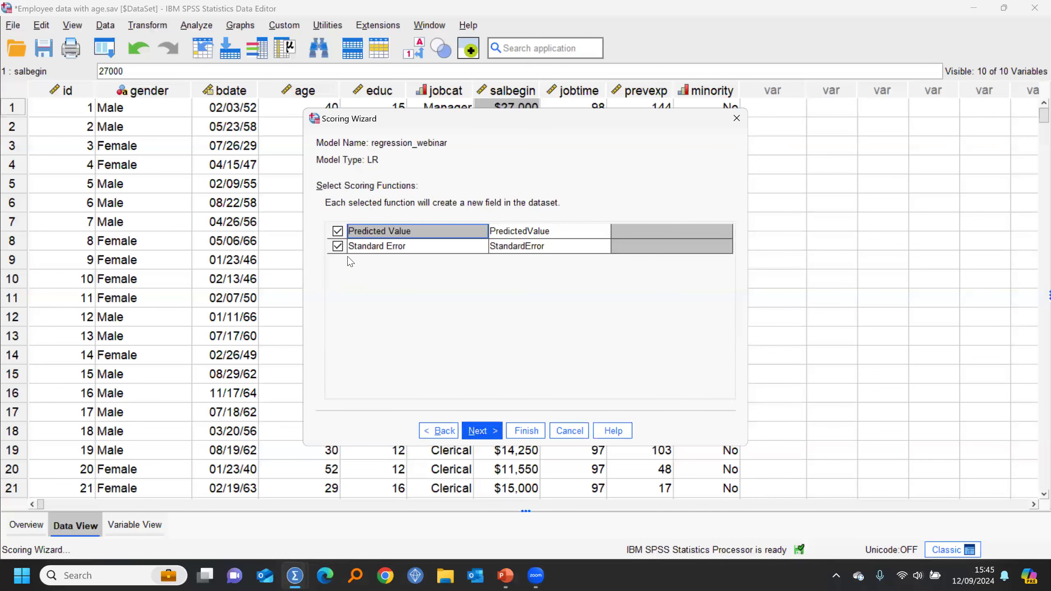
pyautogui.click(339, 247)
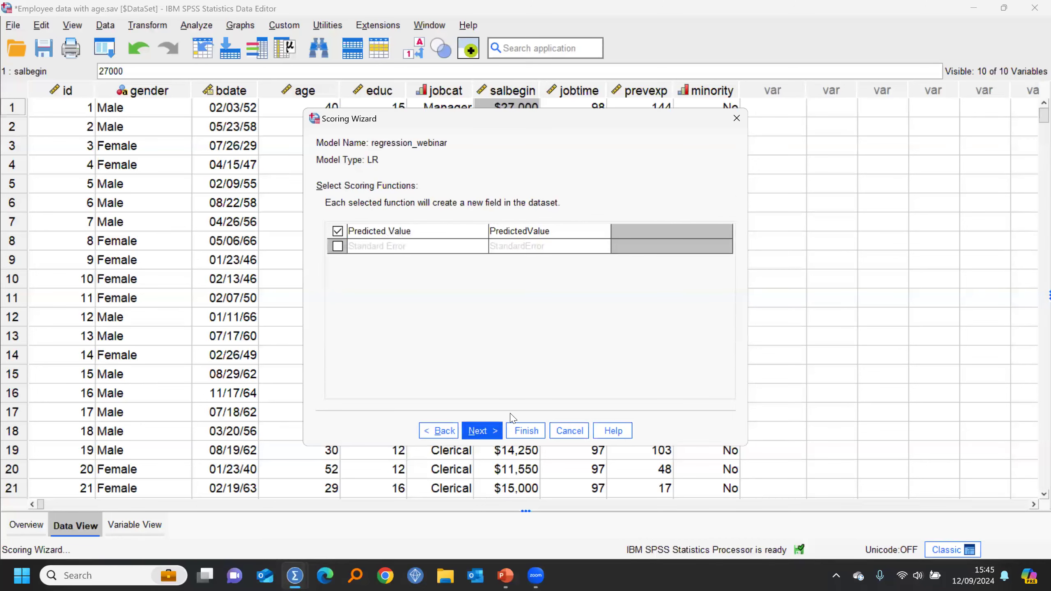
pyautogui.click(482, 431)
pyautogui.click(528, 432)
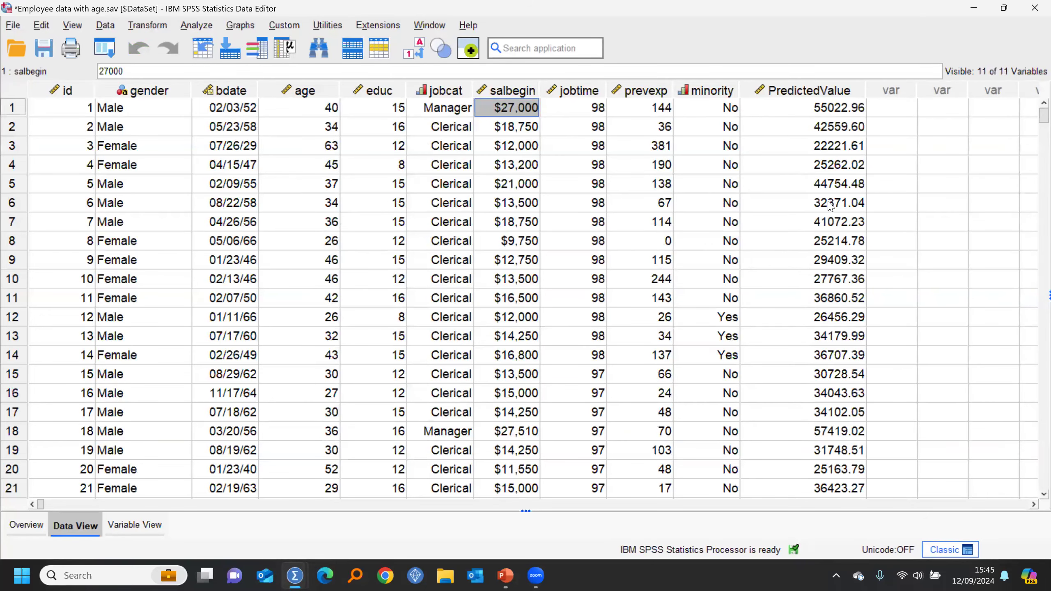
# - Delete the PredictedValue variable from the dataset
pyautogui.click(804, 91)
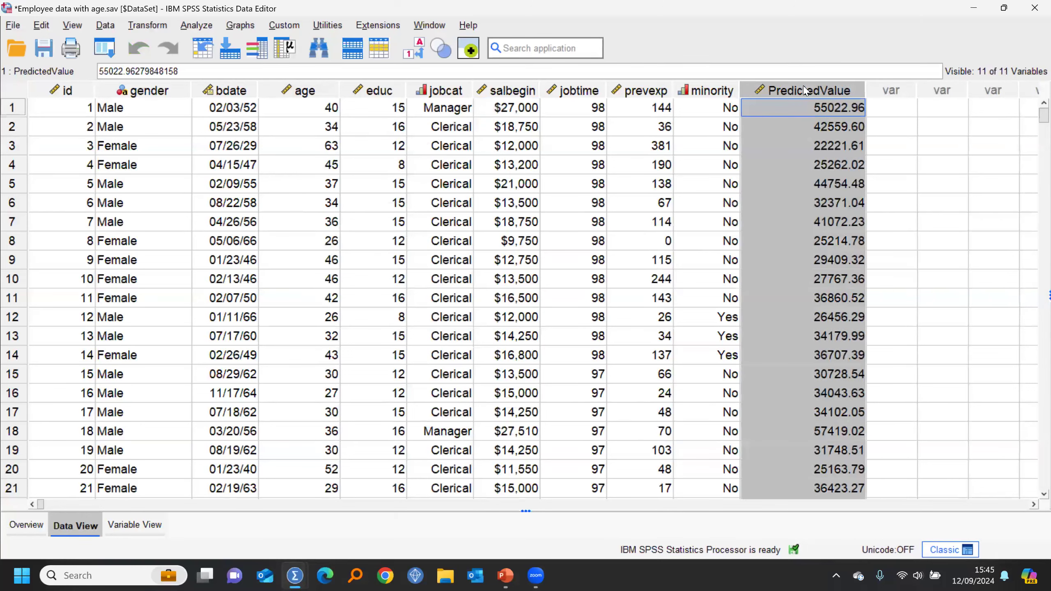
pyautogui.press('Delete')
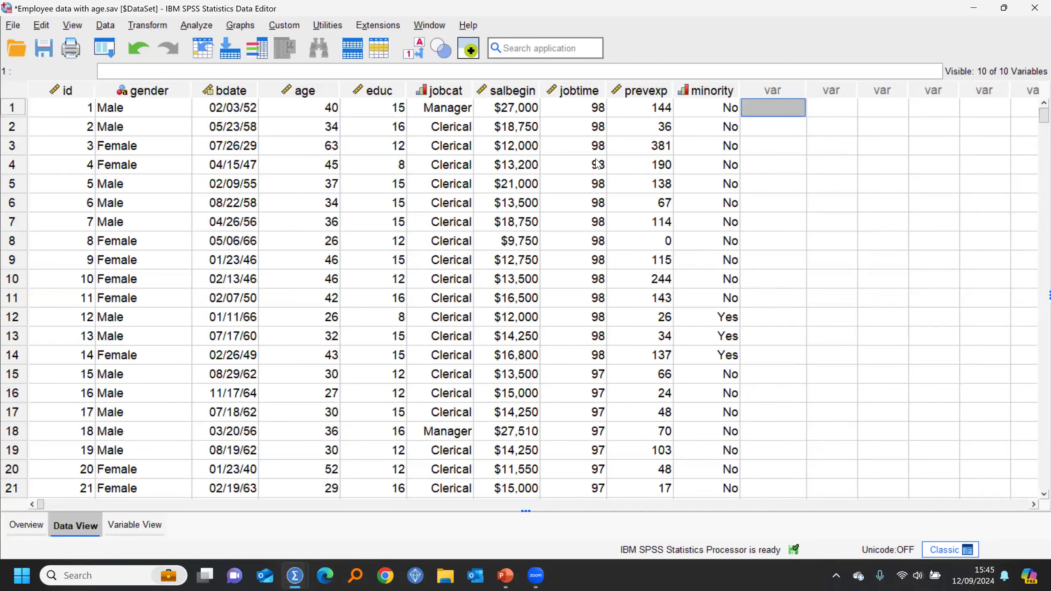
# - Switch to the PowerPoint slide show and advance to the Logistic Regression slide
pyautogui.click(508, 577)
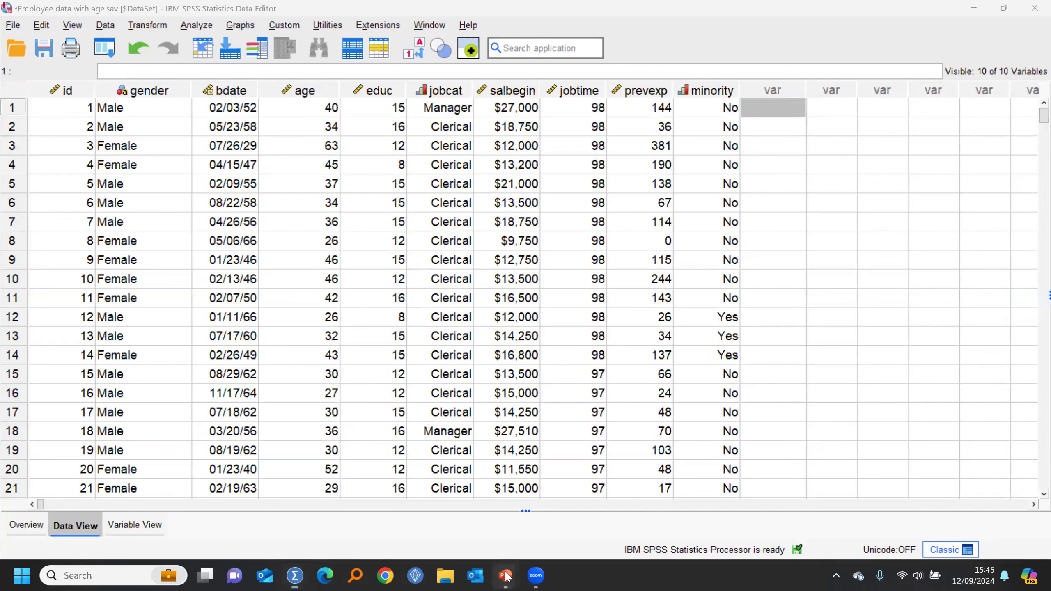
pyautogui.click(567, 518)
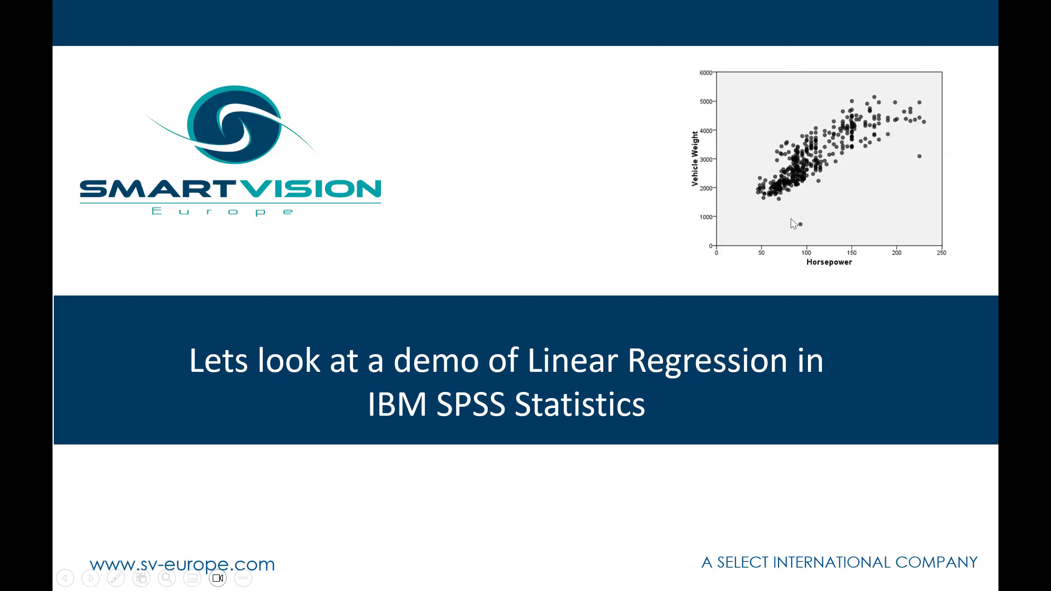
pyautogui.click(777, 209)
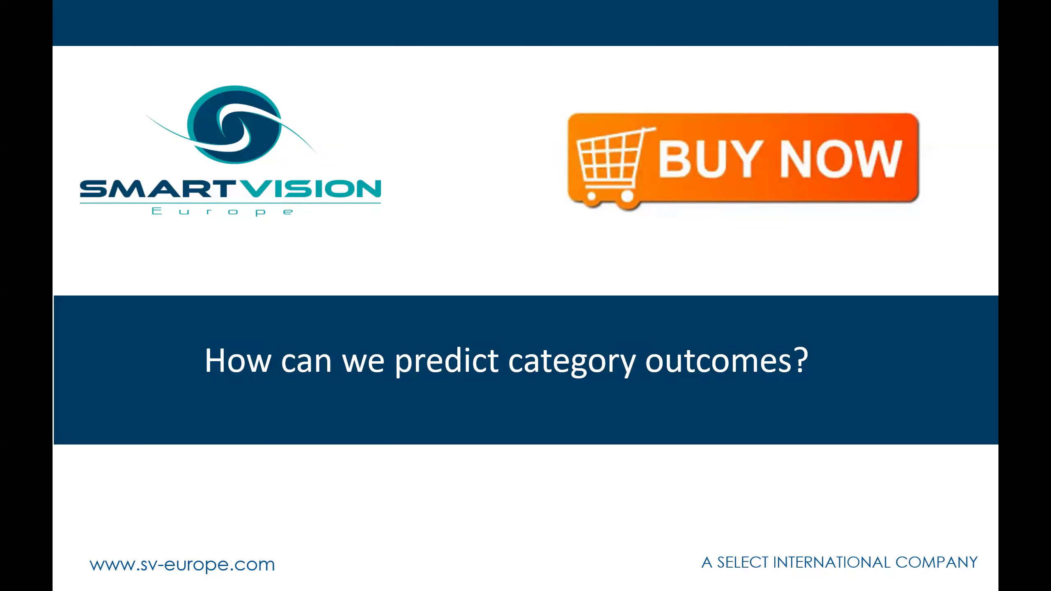
pyautogui.press('Right')
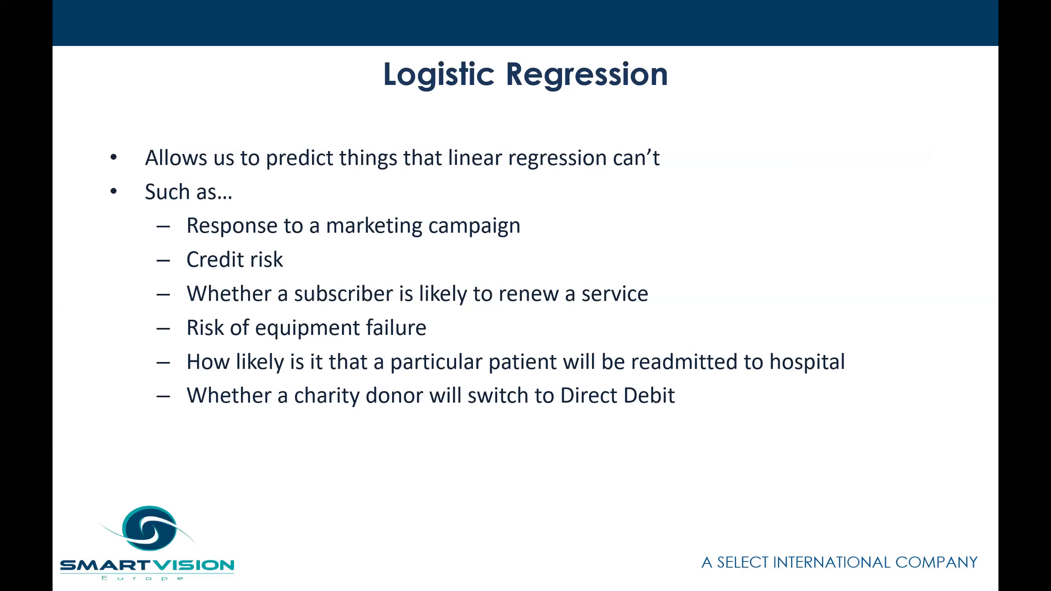
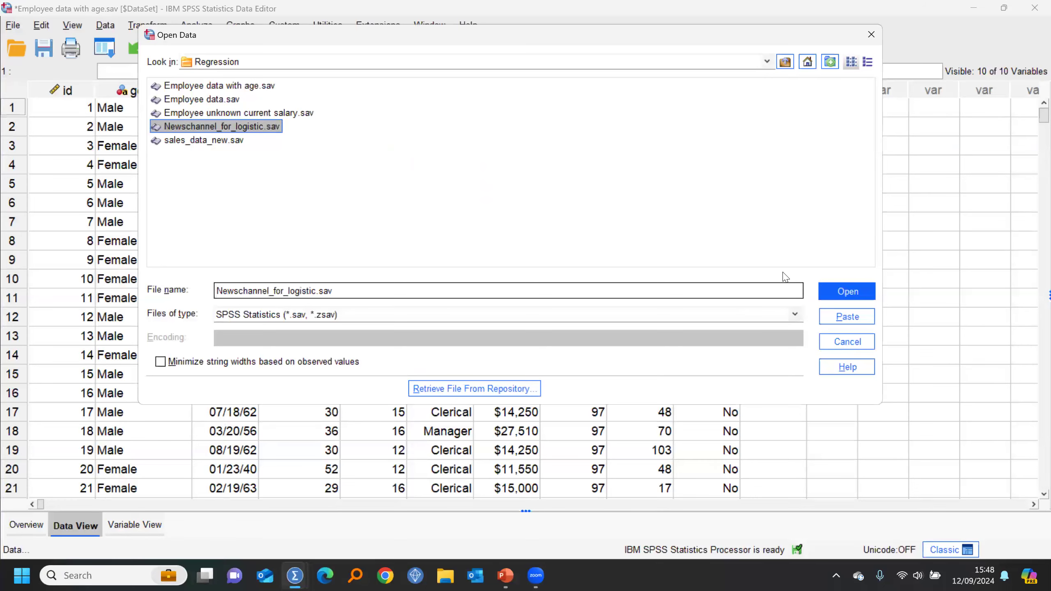
# - Open the Newschannel_for_logistic.sav dataset, discarding the changes to Employee data with age.sav
pyautogui.click(847, 291)
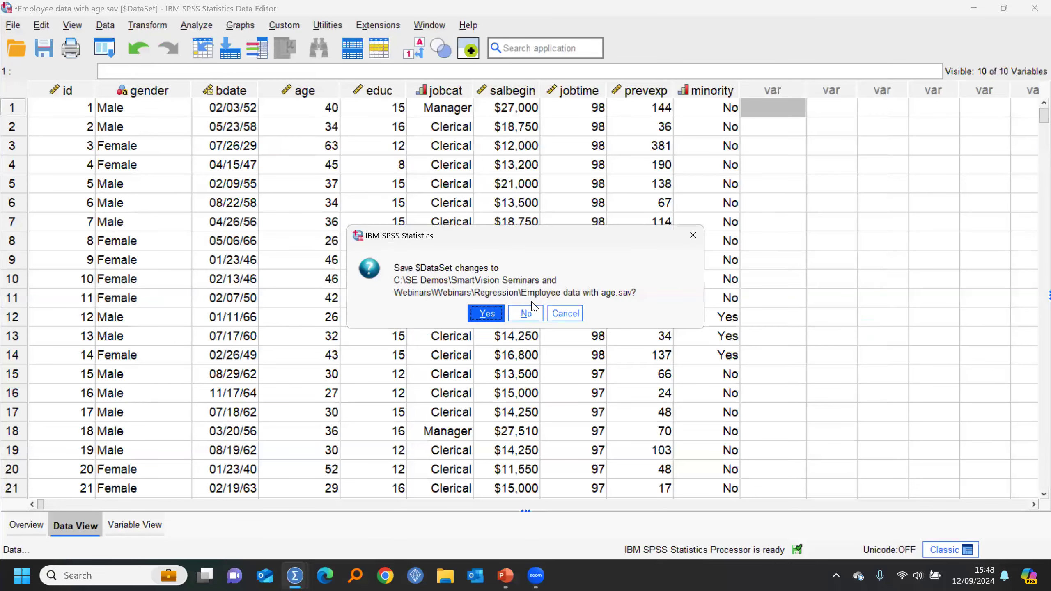
pyautogui.click(525, 313)
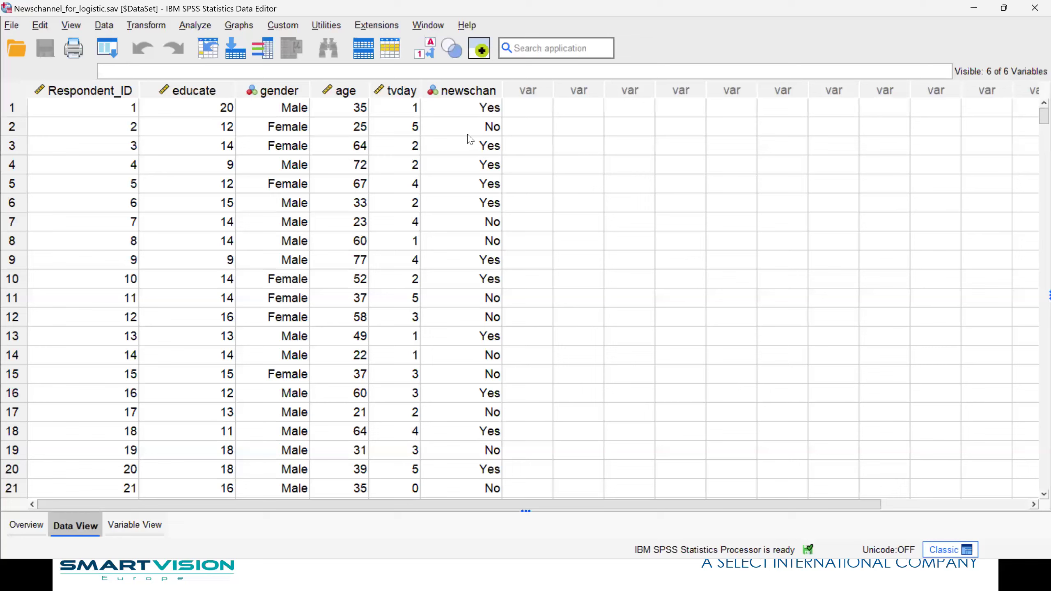
# - Run descriptive statistics on the newschan variable and return to the data editor
pyautogui.rightClick(467, 134)
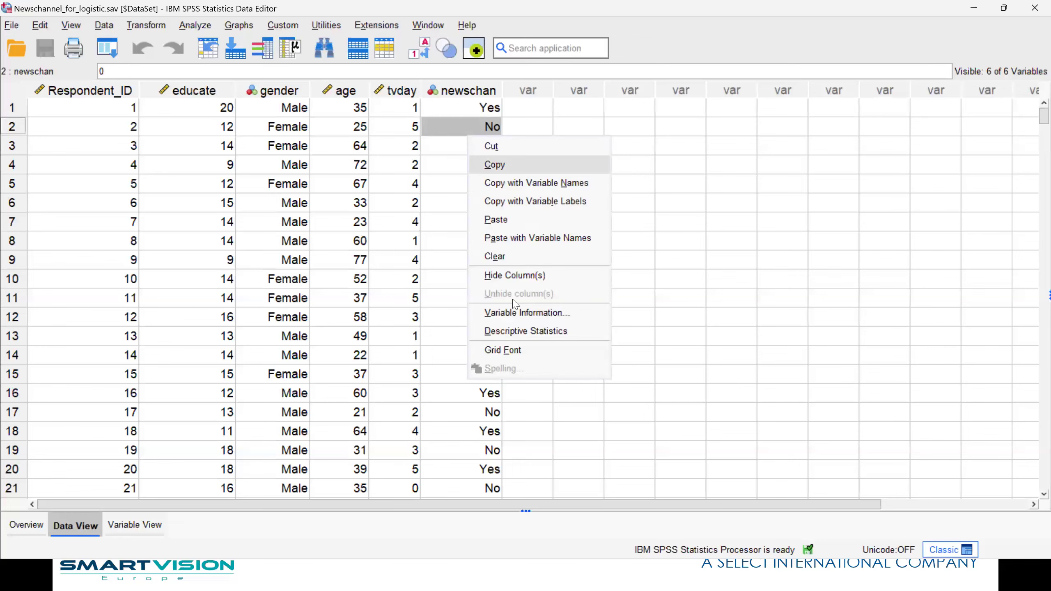
pyautogui.click(527, 332)
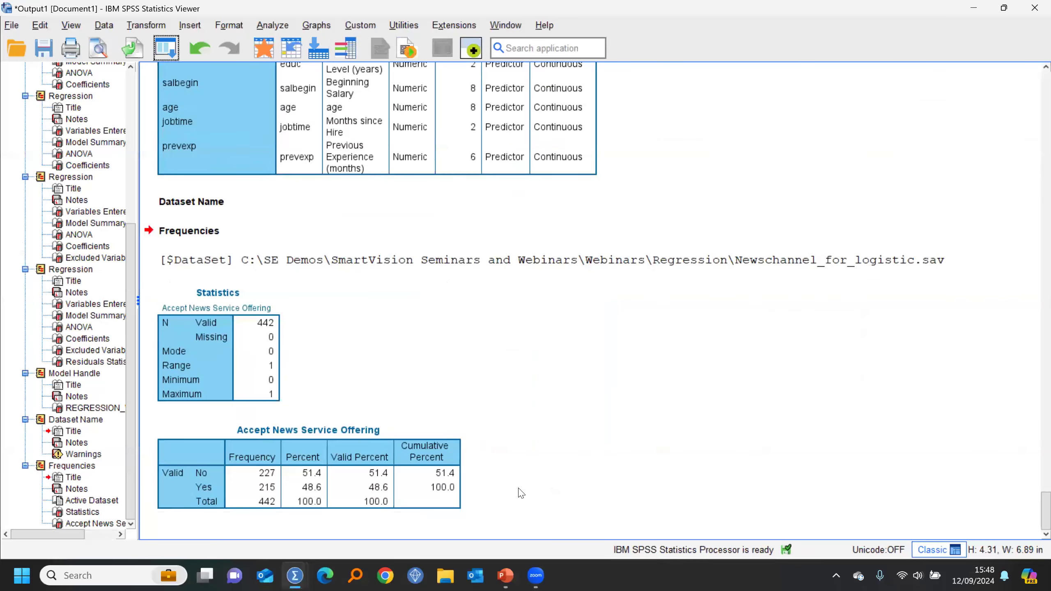
pyautogui.click(264, 48)
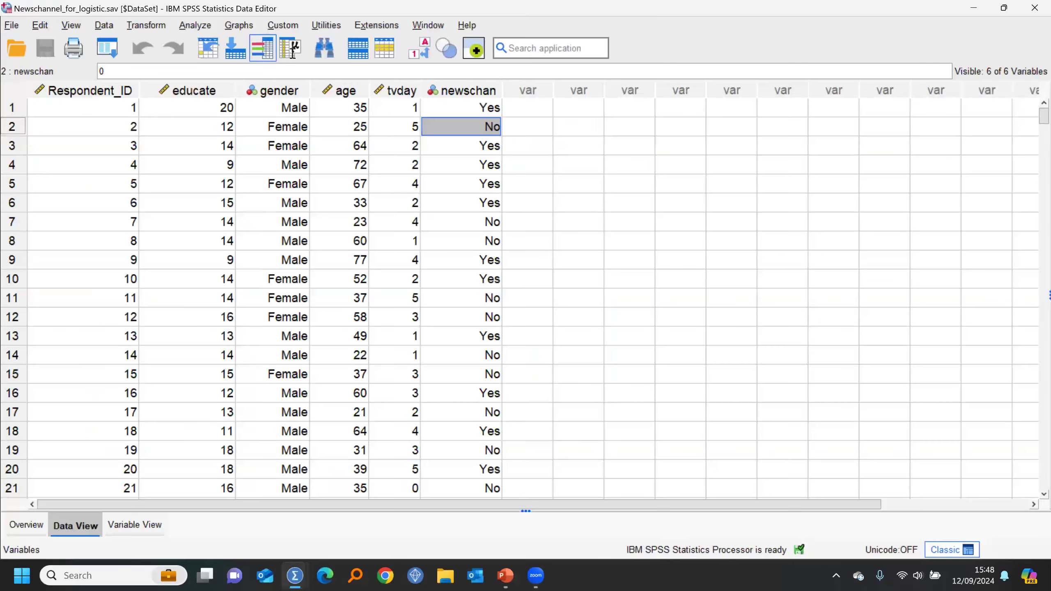
# - Check the tvday and educate variable descriptions, and switch between value labels and numeric codes to see how newschan is coded
pyautogui.click(420, 54)
pyautogui.click(420, 54)
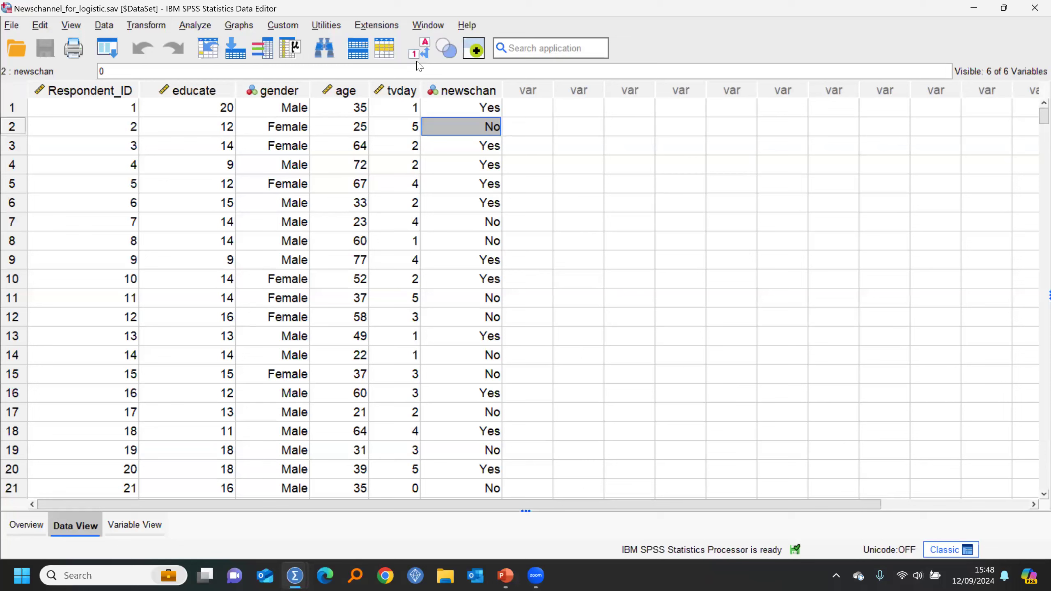
pyautogui.moveTo(396, 92)
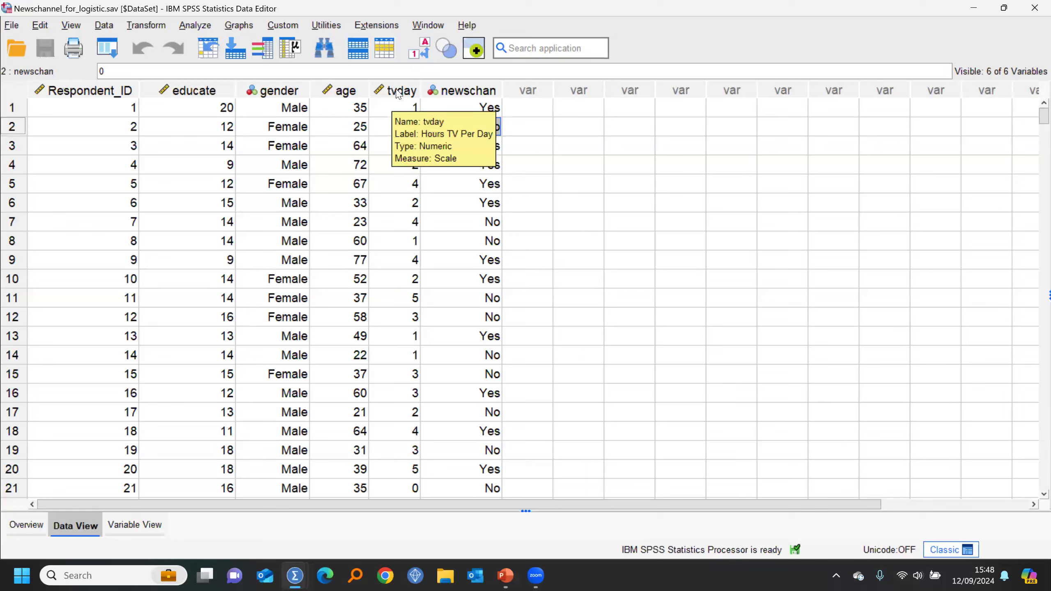
pyautogui.moveTo(198, 92)
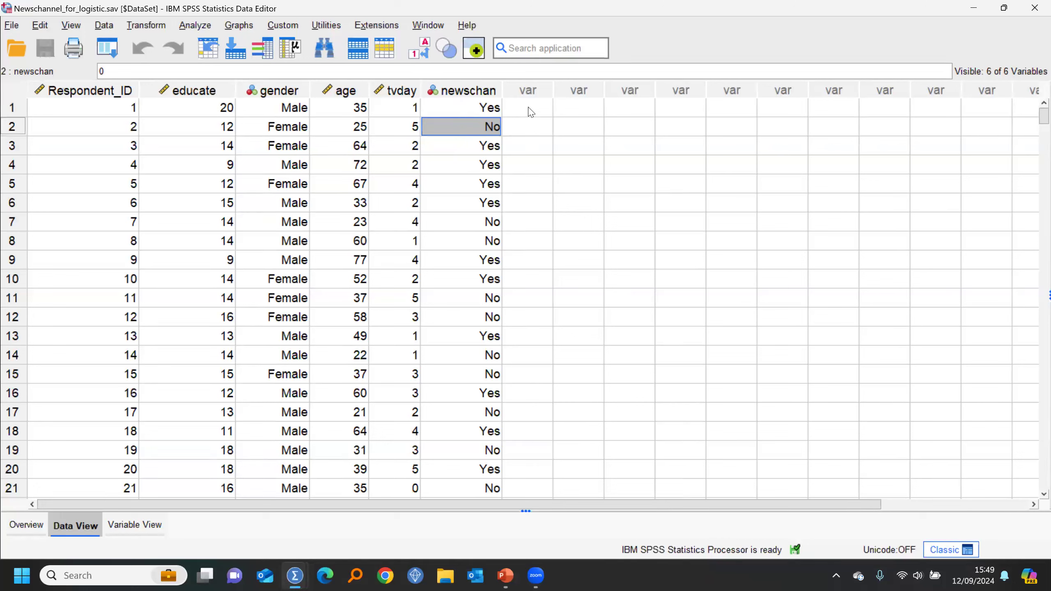
pyautogui.click(426, 53)
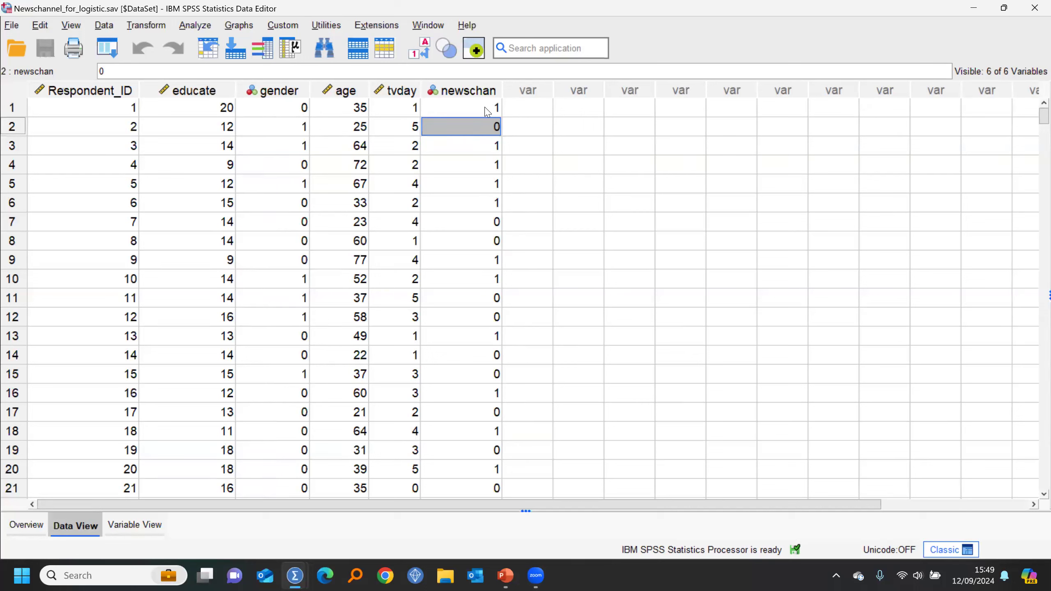
pyautogui.click(425, 48)
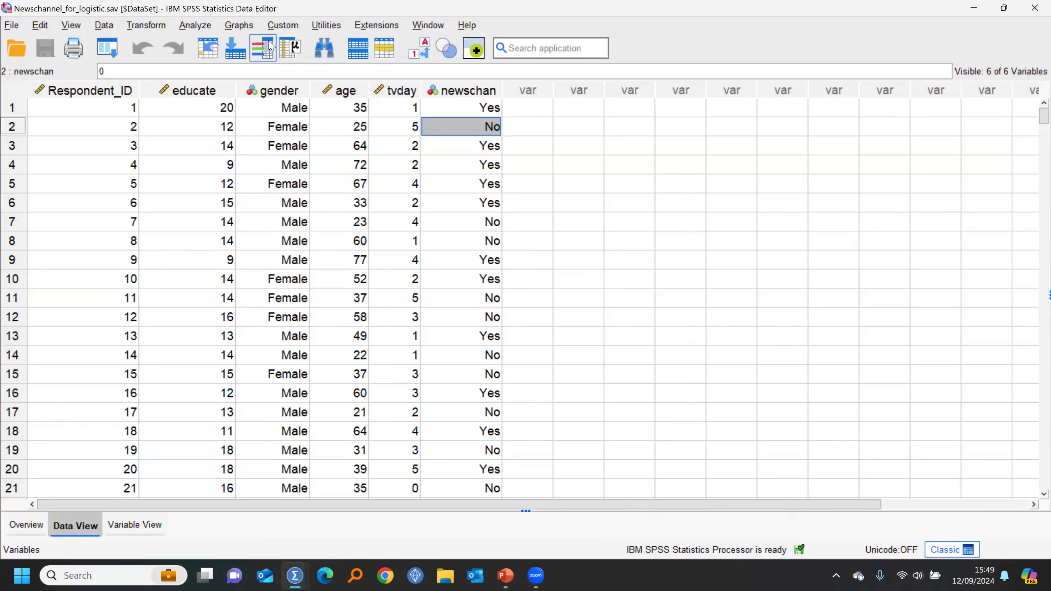
# - Start a Binary Logistic regression with Accept News Service Offering [newschan] as the dependent variable
pyautogui.click(200, 28)
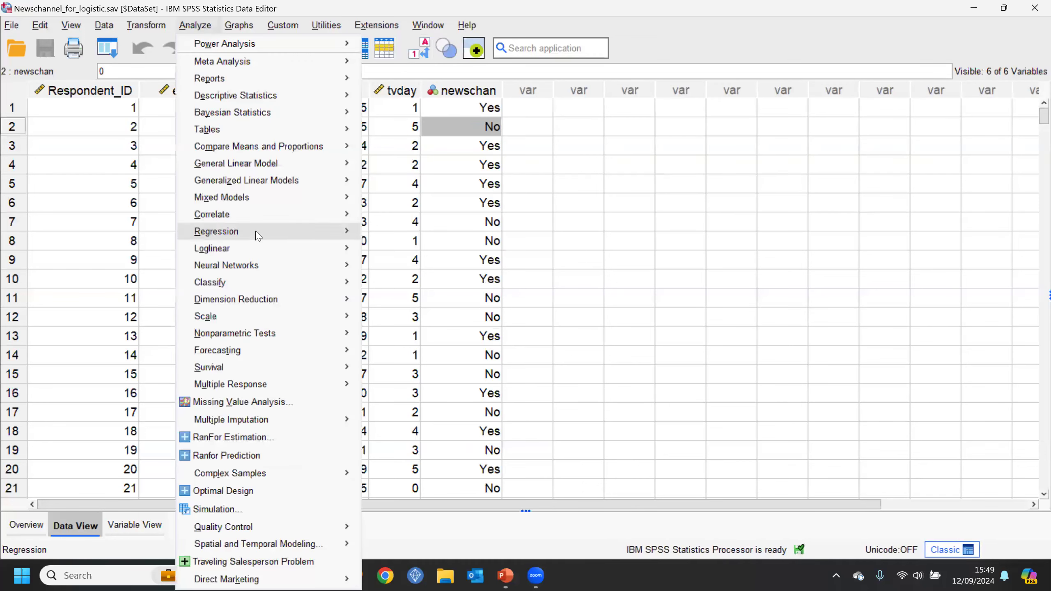
pyautogui.moveTo(259, 236)
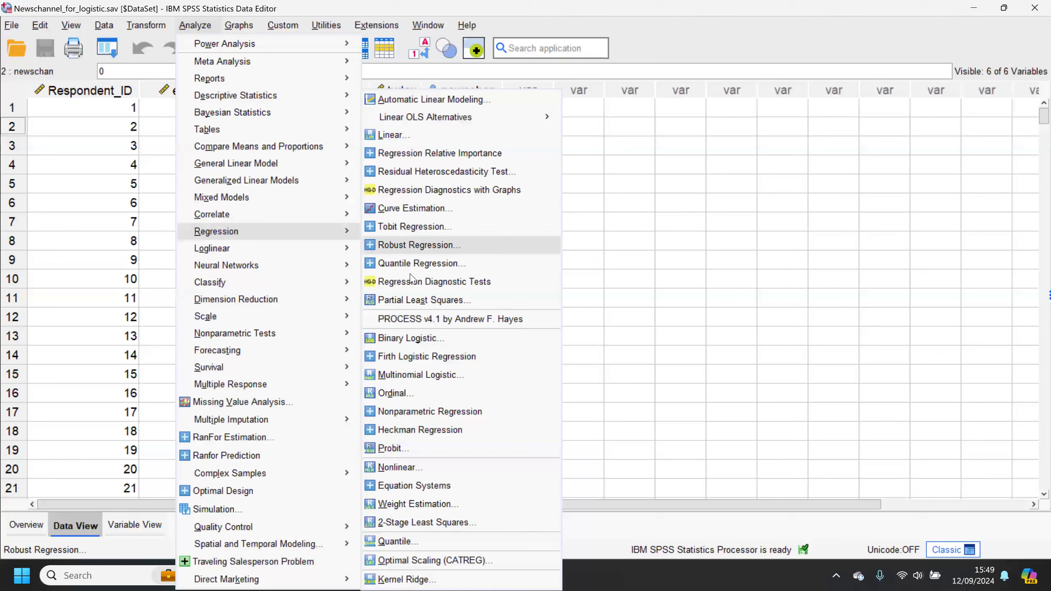
pyautogui.click(423, 342)
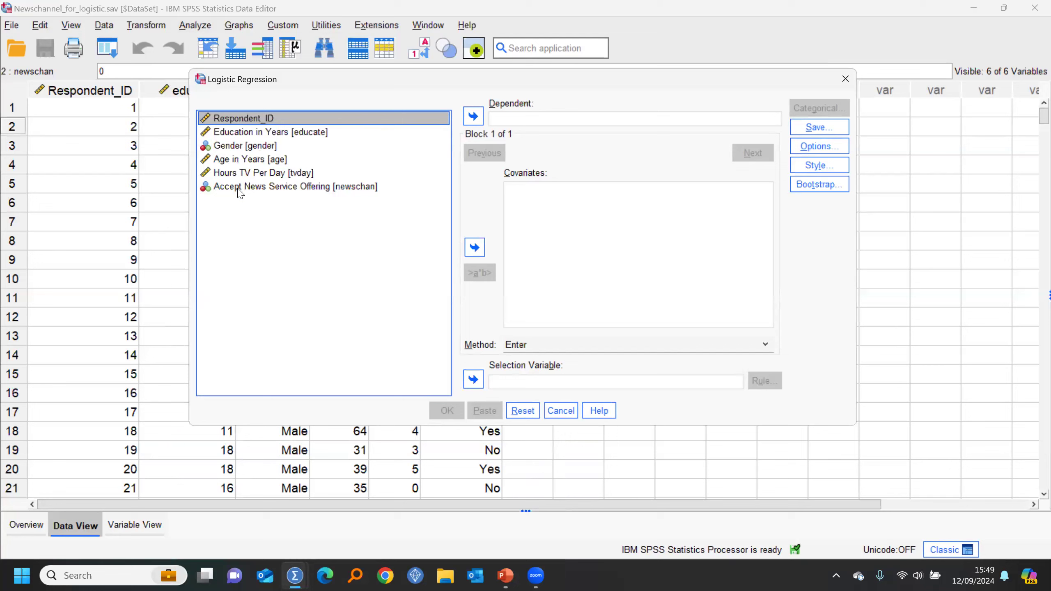
pyautogui.click(258, 189)
pyautogui.click(474, 116)
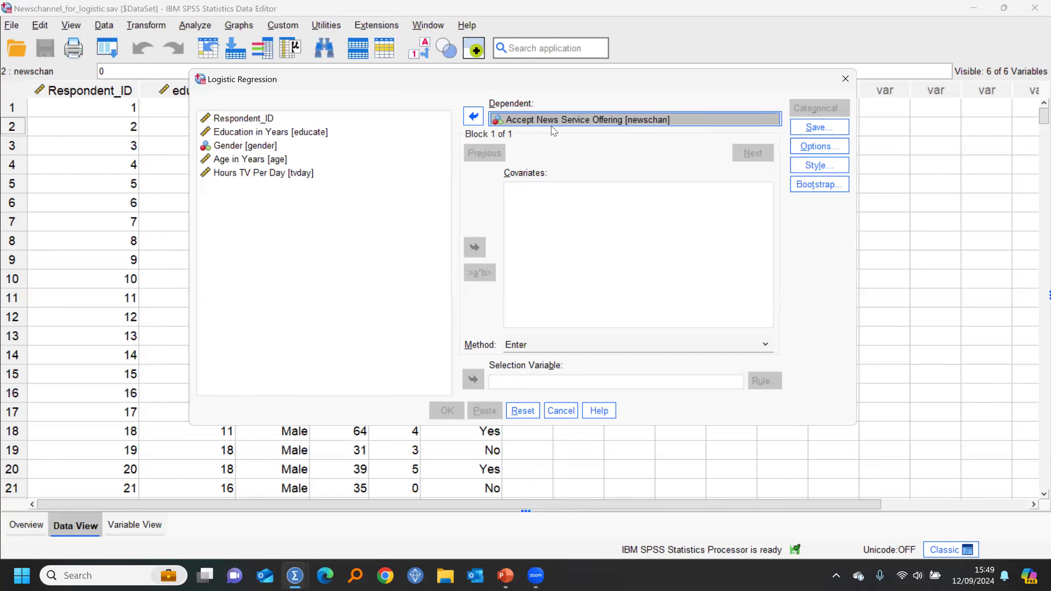
# - Inspect the value labels of the dependent variable newschan in its variable information, then close that information
pyautogui.rightClick(548, 122)
pyautogui.click(551, 137)
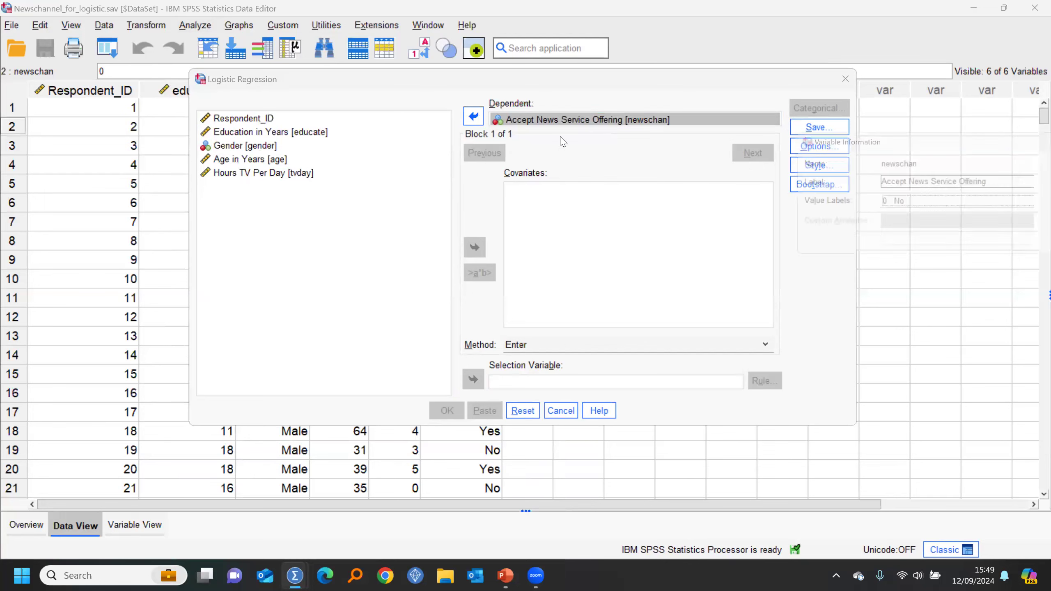
pyautogui.moveTo(927, 142); pyautogui.dragTo(680, 142)
pyautogui.click(712, 202)
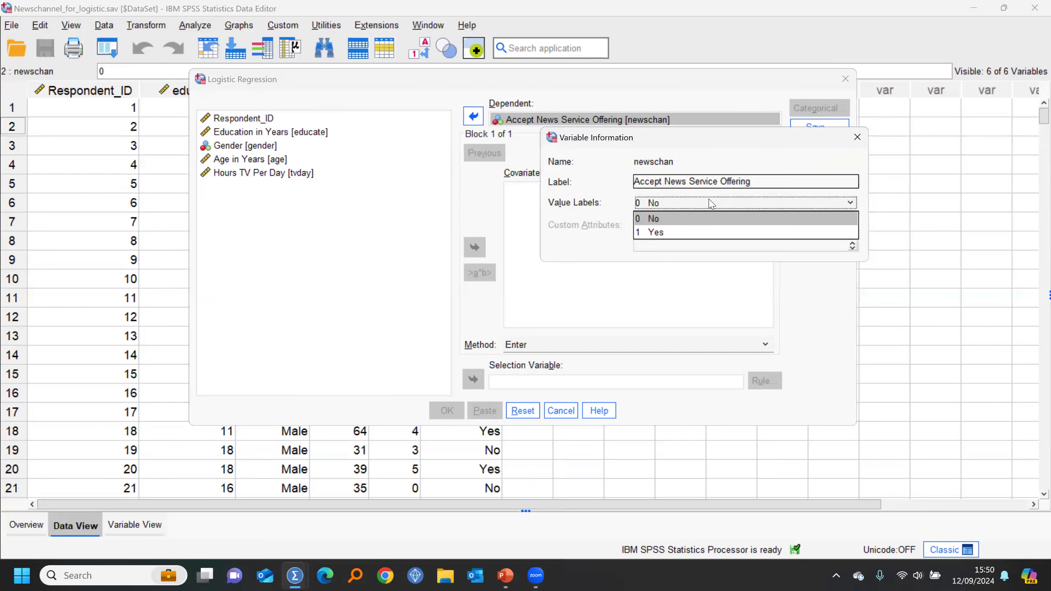
pyautogui.click(857, 137)
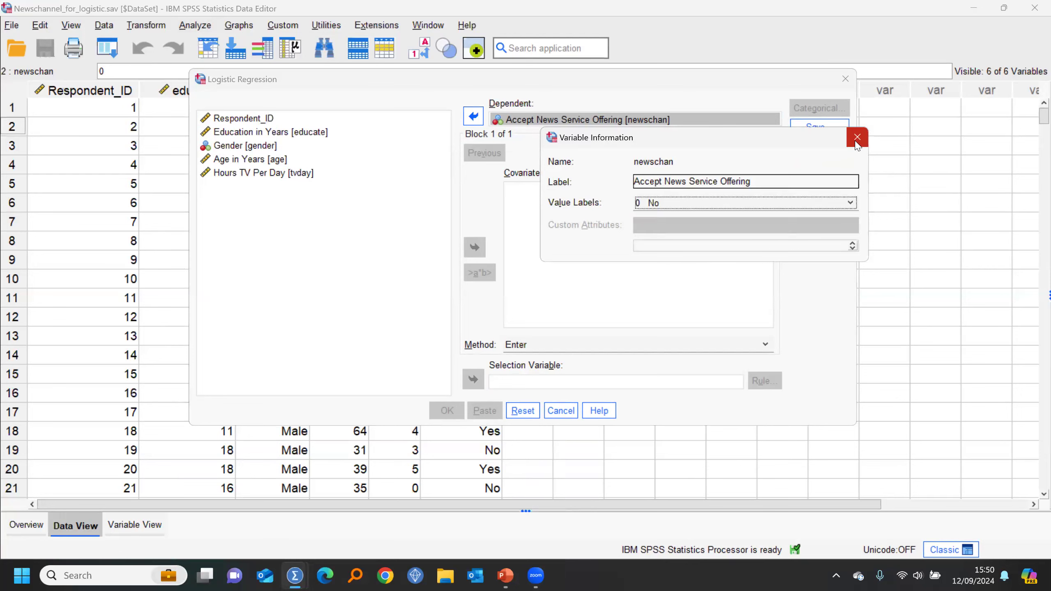
pyautogui.click(857, 138)
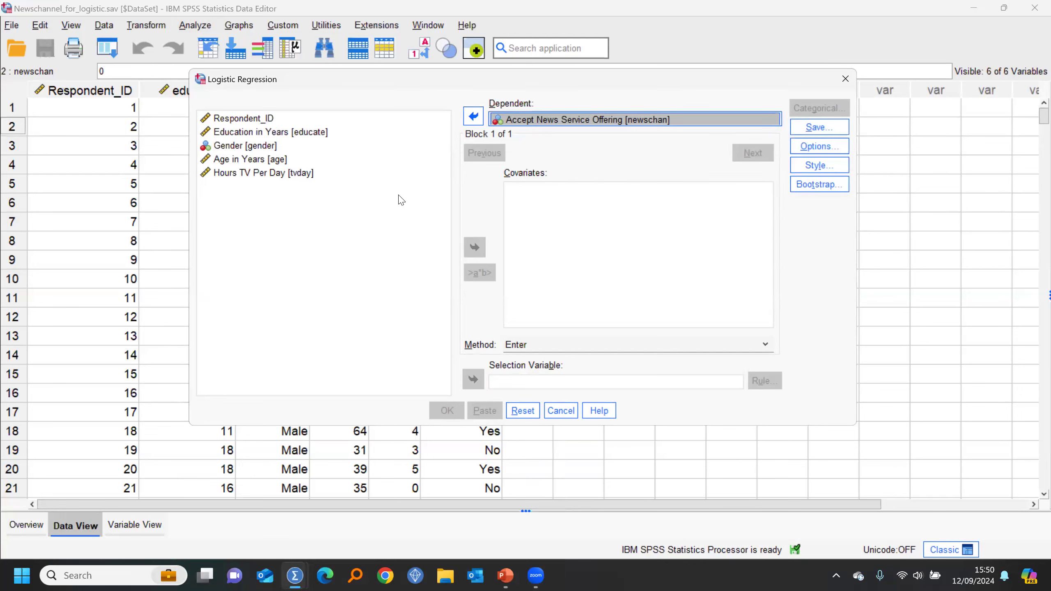
# - Add Age in Years [age] as a covariate with the Enter method and run the logistic regression
pyautogui.click(248, 160)
pyautogui.click(474, 247)
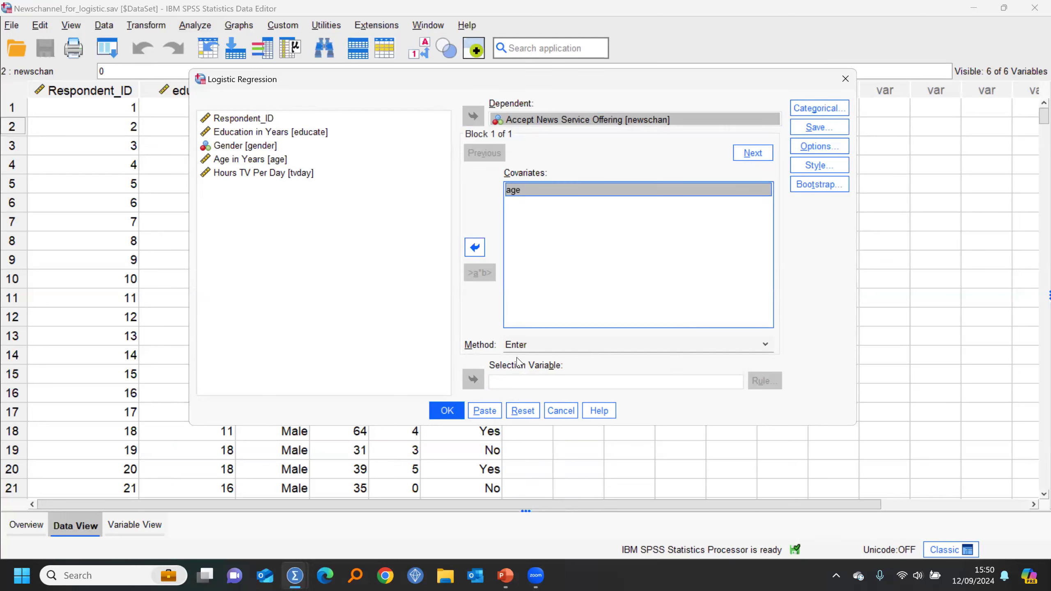
pyautogui.click(445, 411)
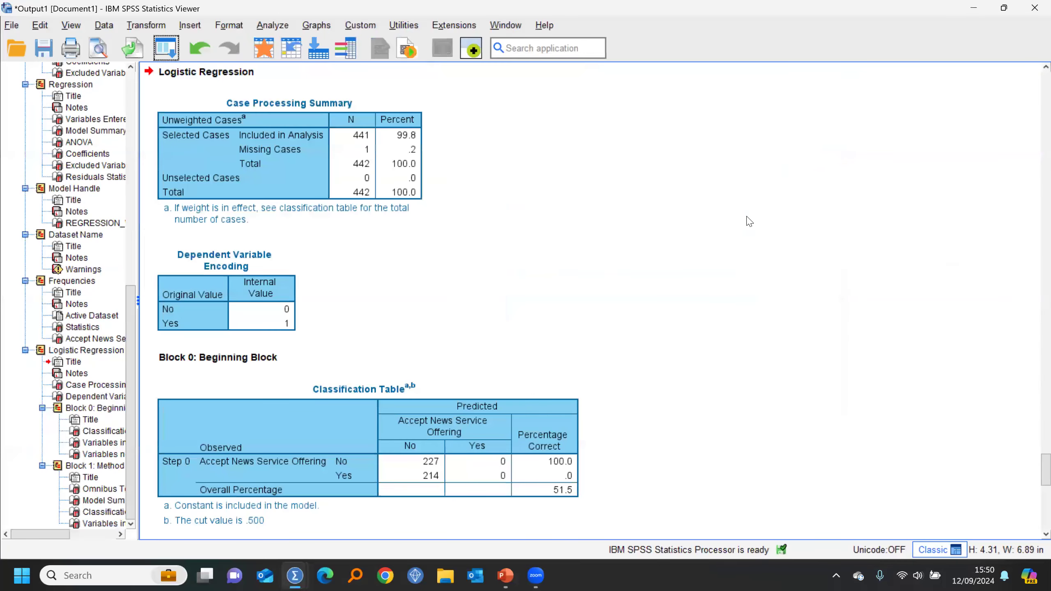
# - Collapse the Frequencies, Dataset Name and Model Handle groups in the output outline and go to the Logistic Regression results
pyautogui.click(25, 282)
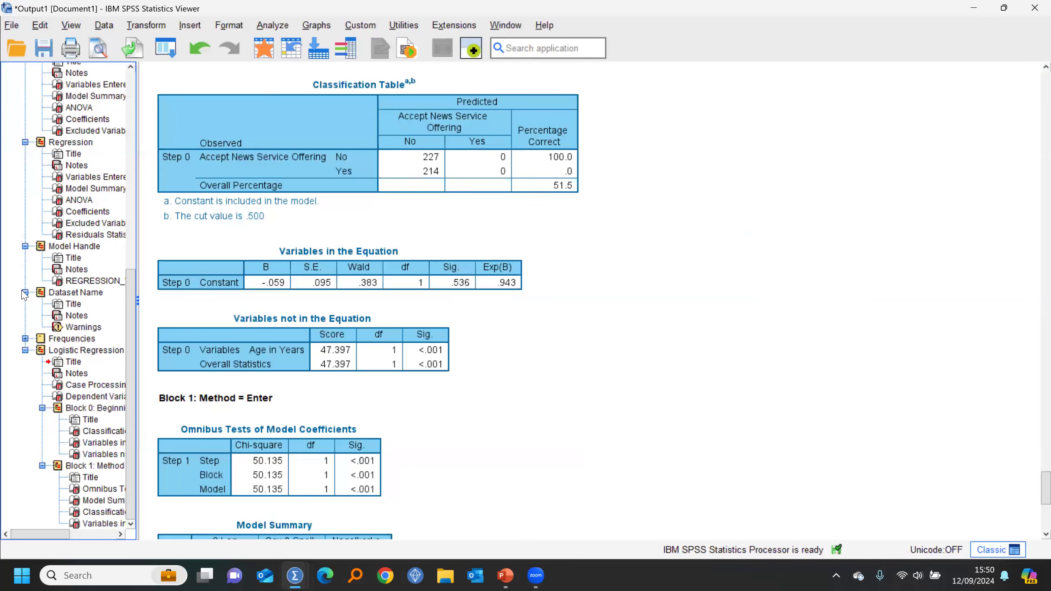
pyautogui.click(25, 292)
pyautogui.click(25, 281)
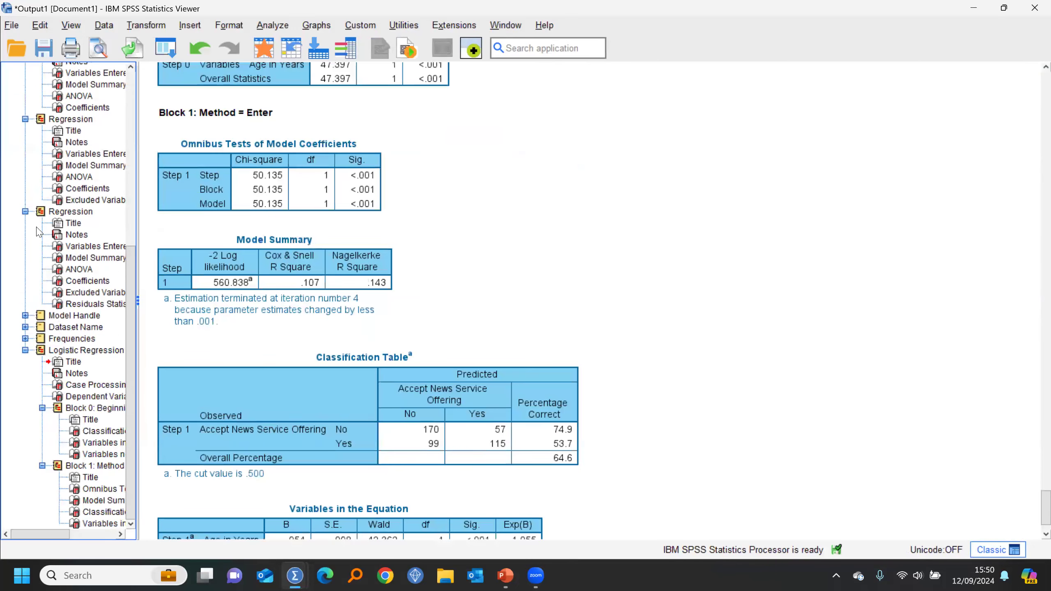
pyautogui.click(450, 439)
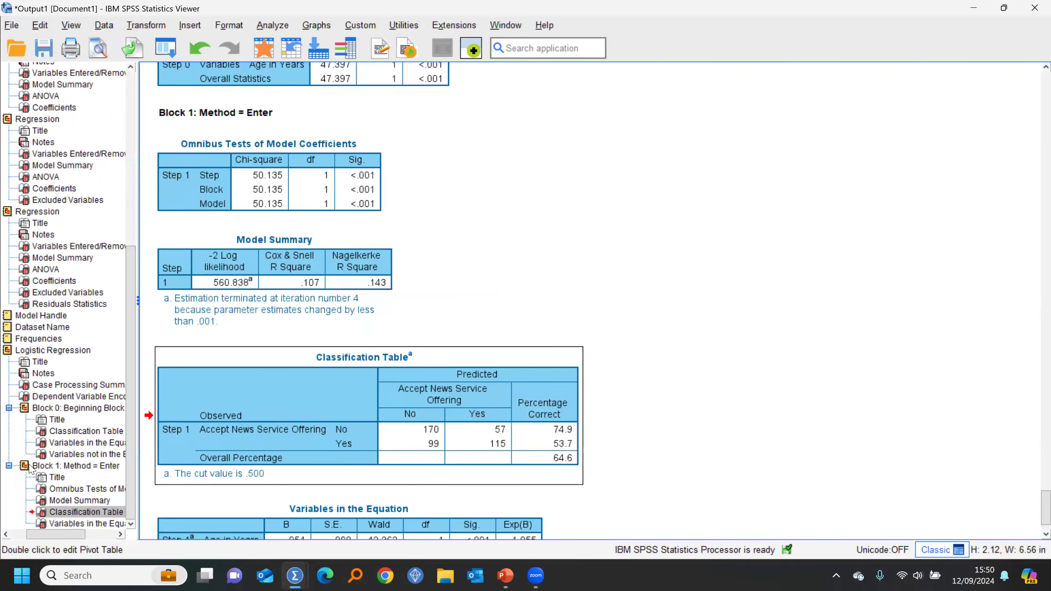
pyautogui.click(23, 351)
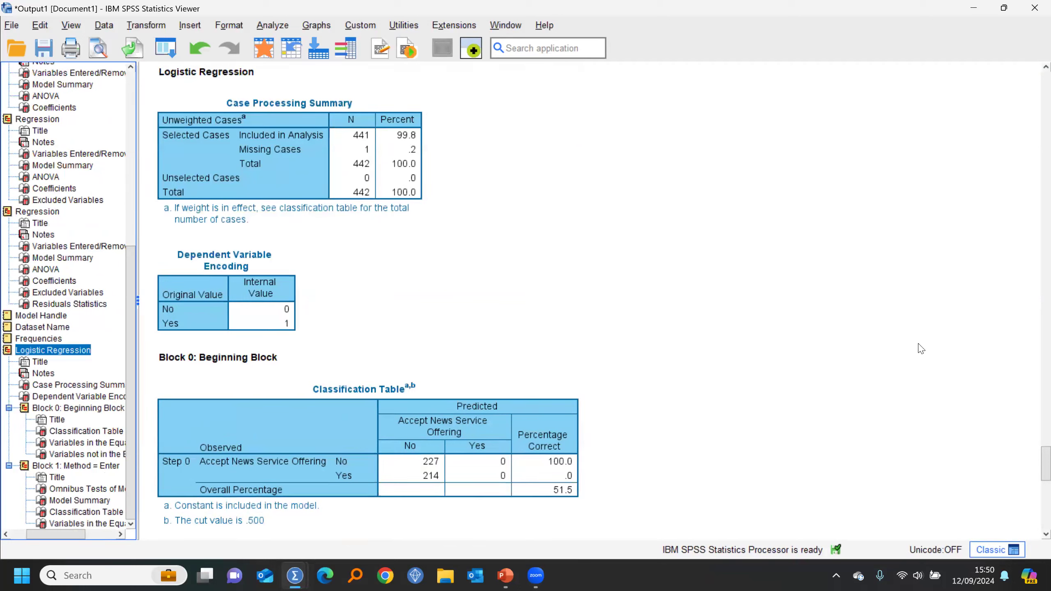
# - Examine the Block 0 classification table, Variables in the Equation and Variables not in the Equation tables, continuing to the Block 1 results
pyautogui.moveTo(1034, 474); pyautogui.dragTo(1034, 487)
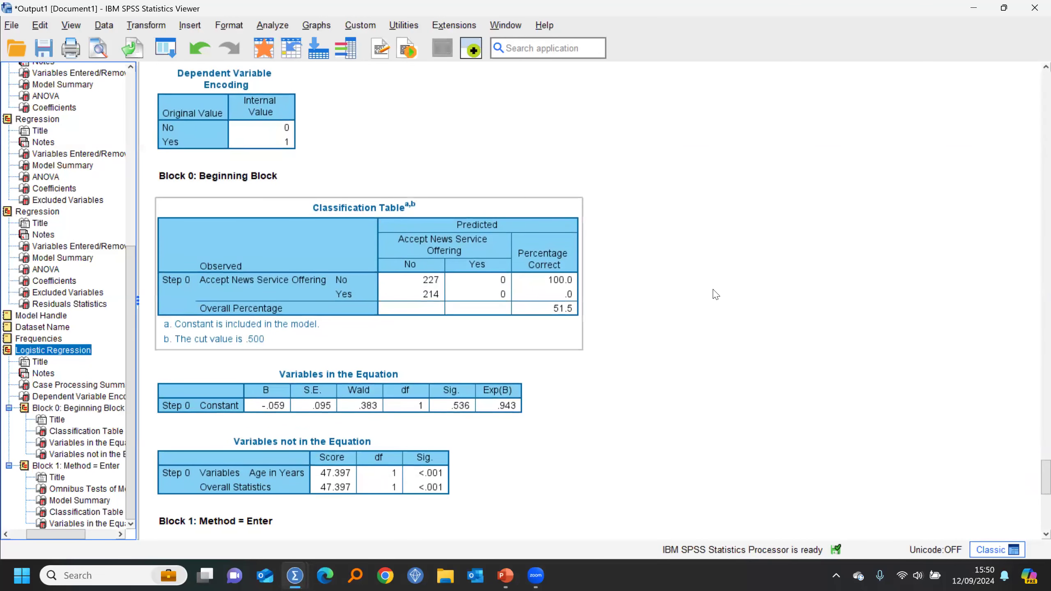
pyautogui.click(663, 297)
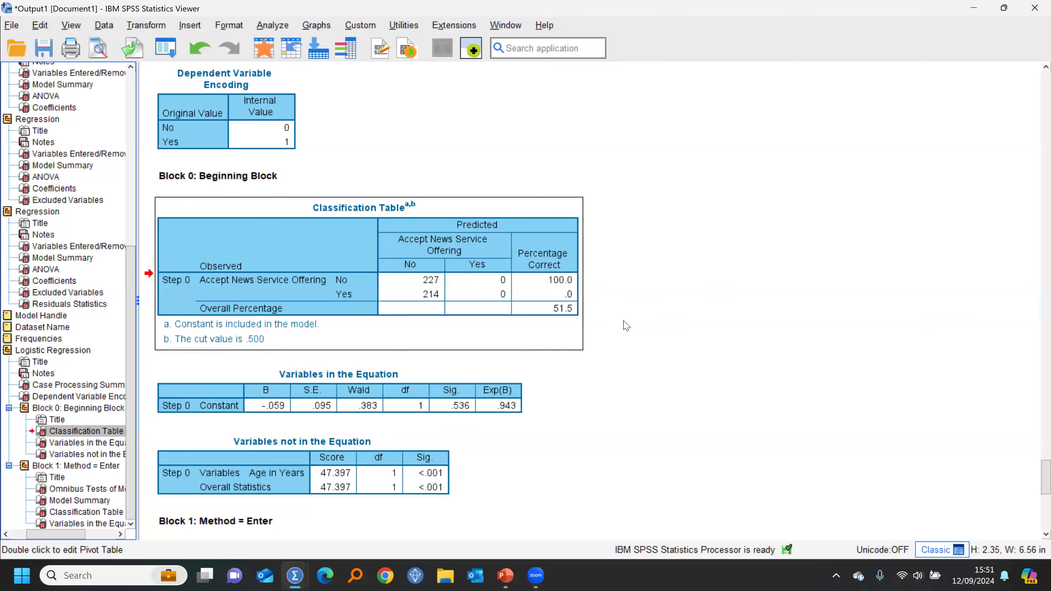
pyautogui.press('Down')
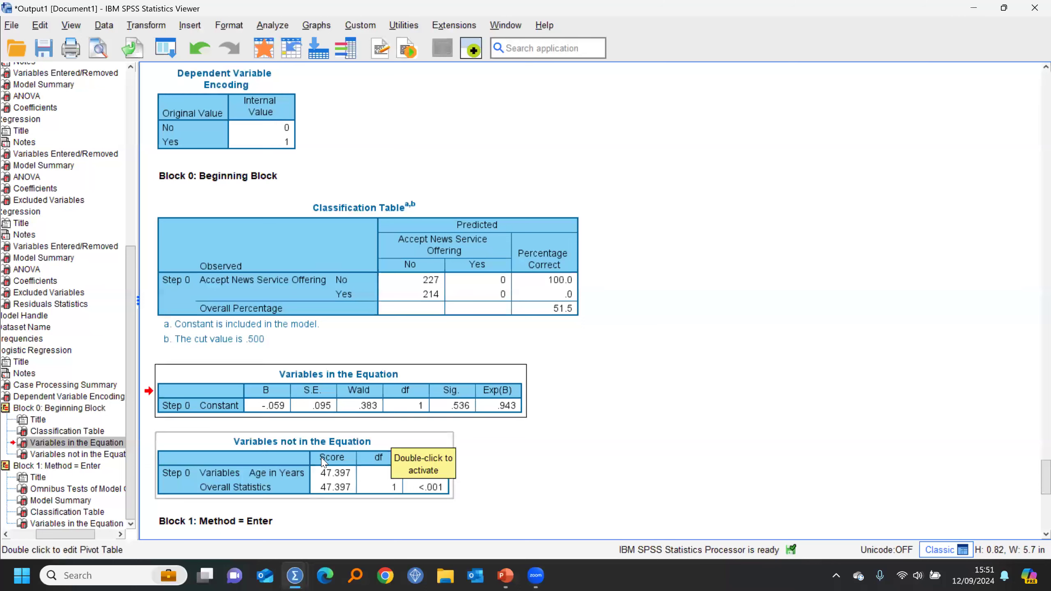
pyautogui.click(385, 492)
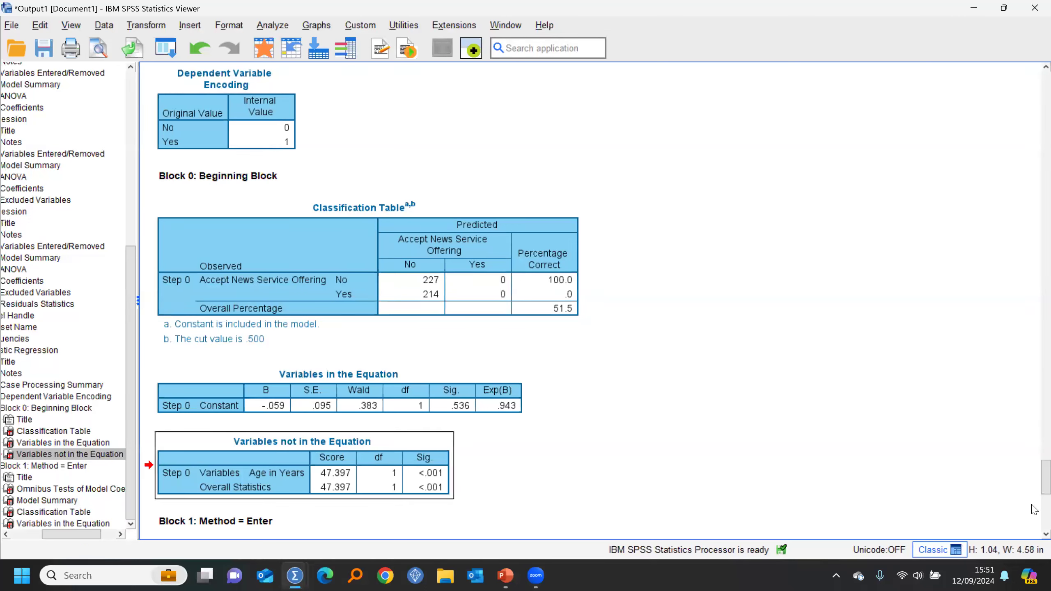
pyautogui.scroll(-5, 1033, 505)
pyautogui.scroll(-4, 1034, 505)
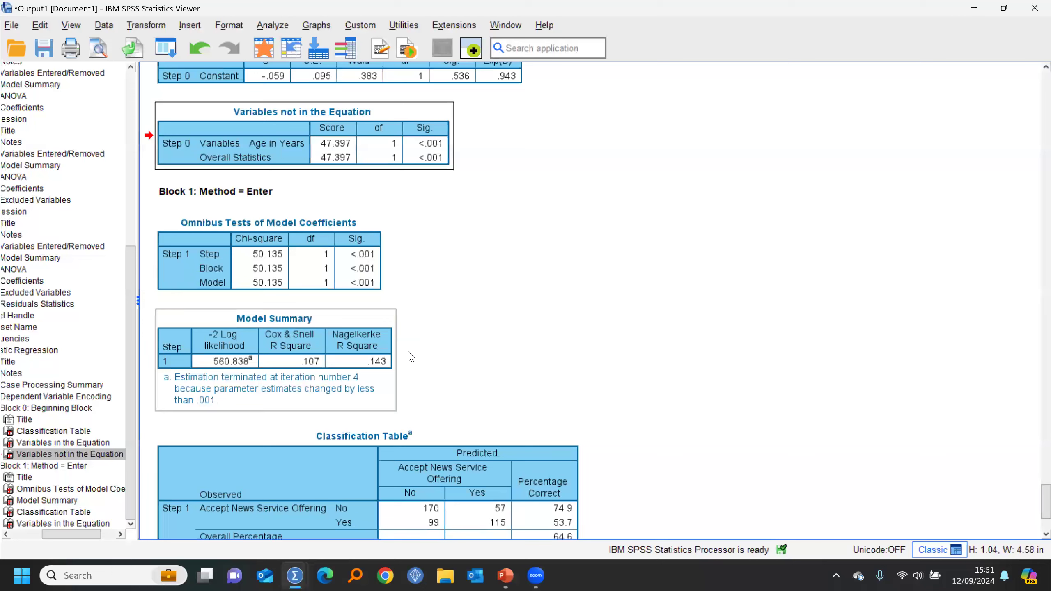
# - Examine the Block 1 Model Summary, Classification Table and Variables in the Equation for the age model
pyautogui.click(328, 356)
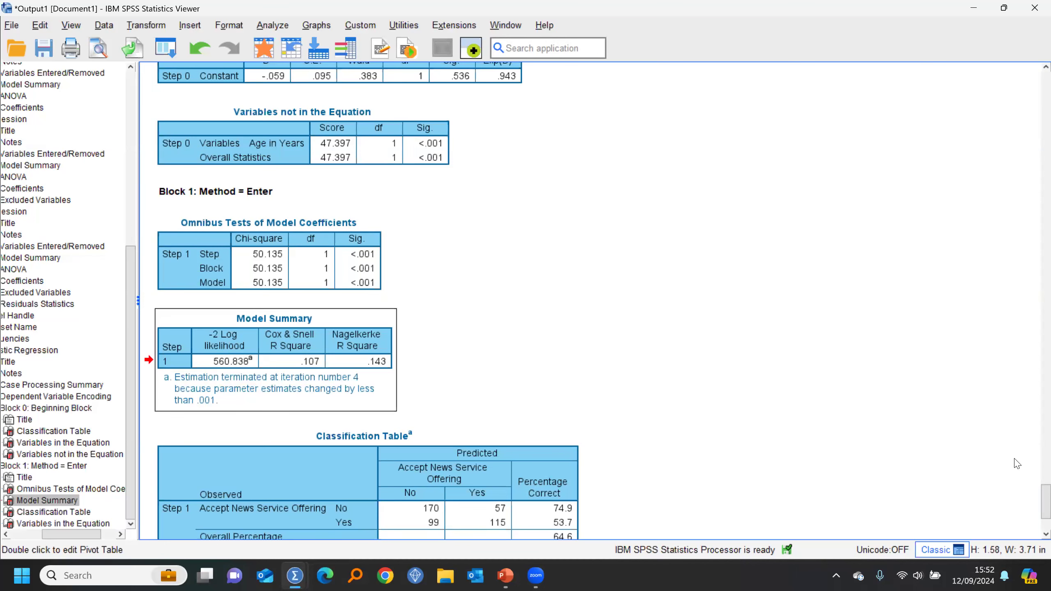
pyautogui.scroll(-4, 1034, 499)
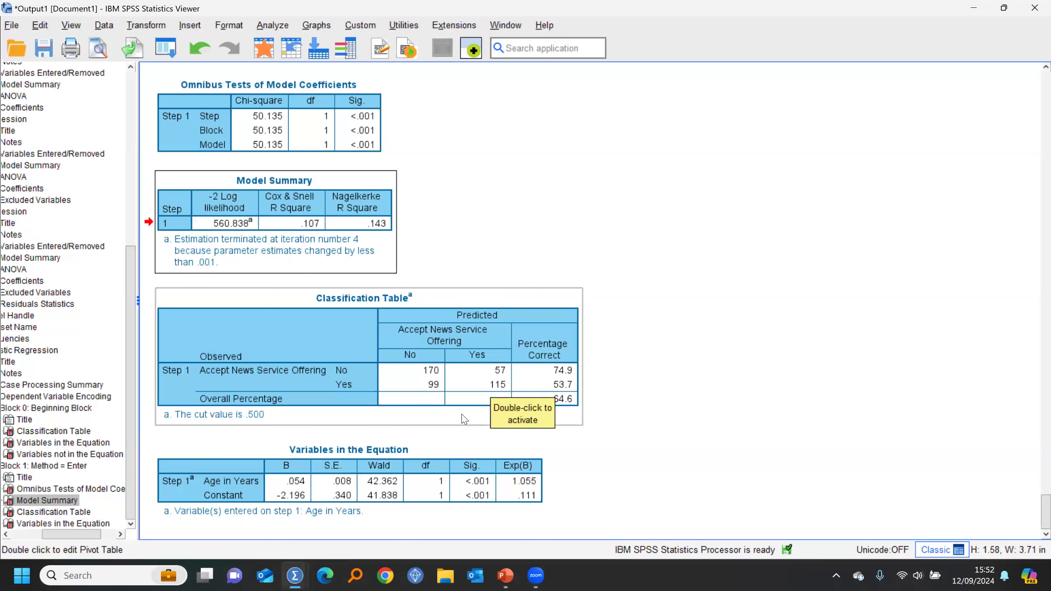
pyautogui.click(442, 460)
pyautogui.scroll(-1, 1035, 507)
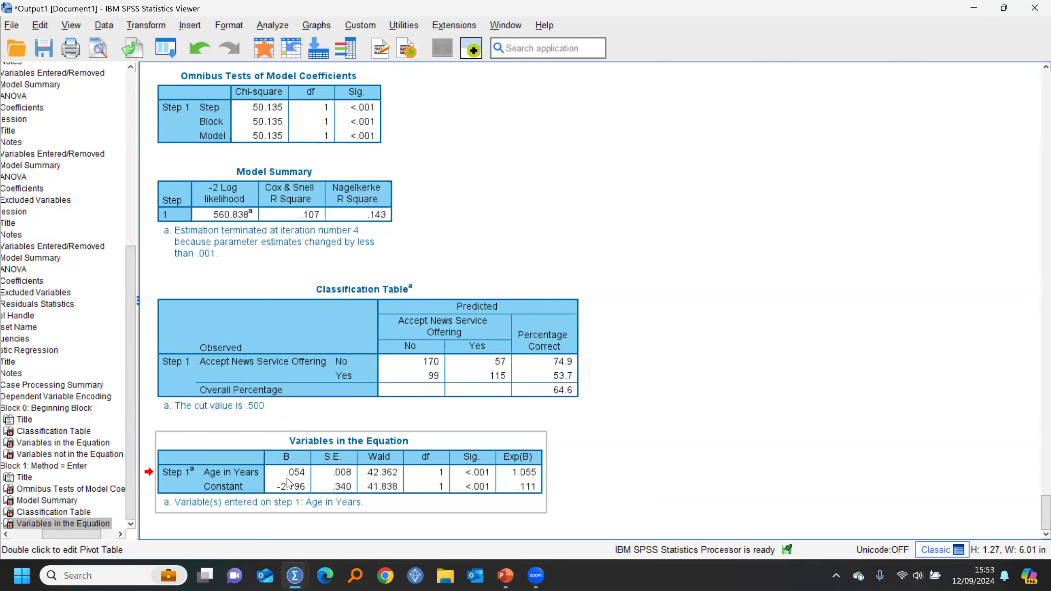
pyautogui.click(795, 493)
pyautogui.click(662, 484)
pyautogui.click(584, 478)
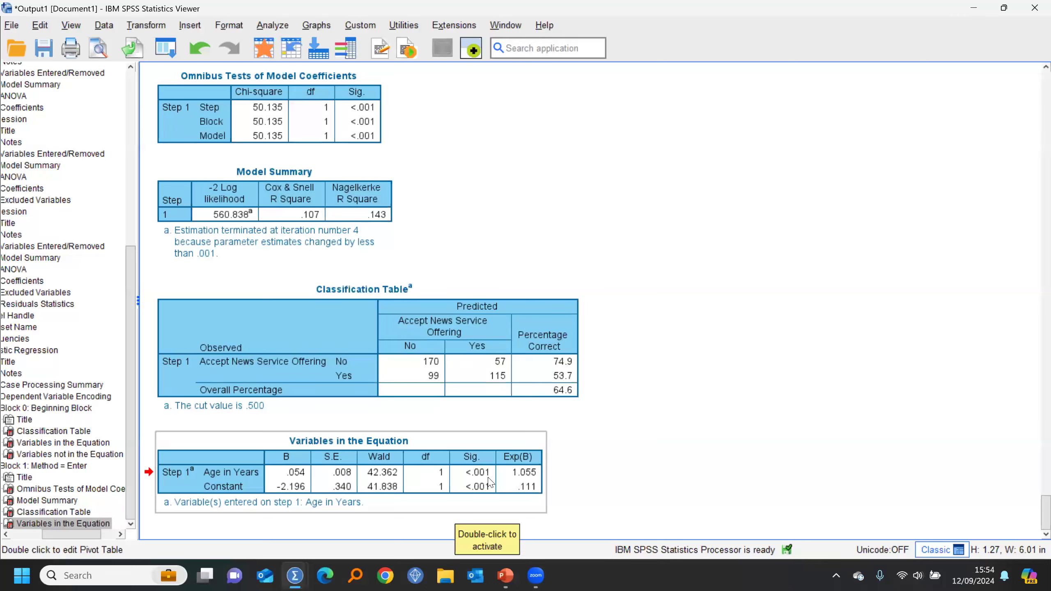
# - Reopen the logistic regression setup and add Gender [gender] as a covariate alongside age
pyautogui.click(166, 48)
pyautogui.click(172, 81)
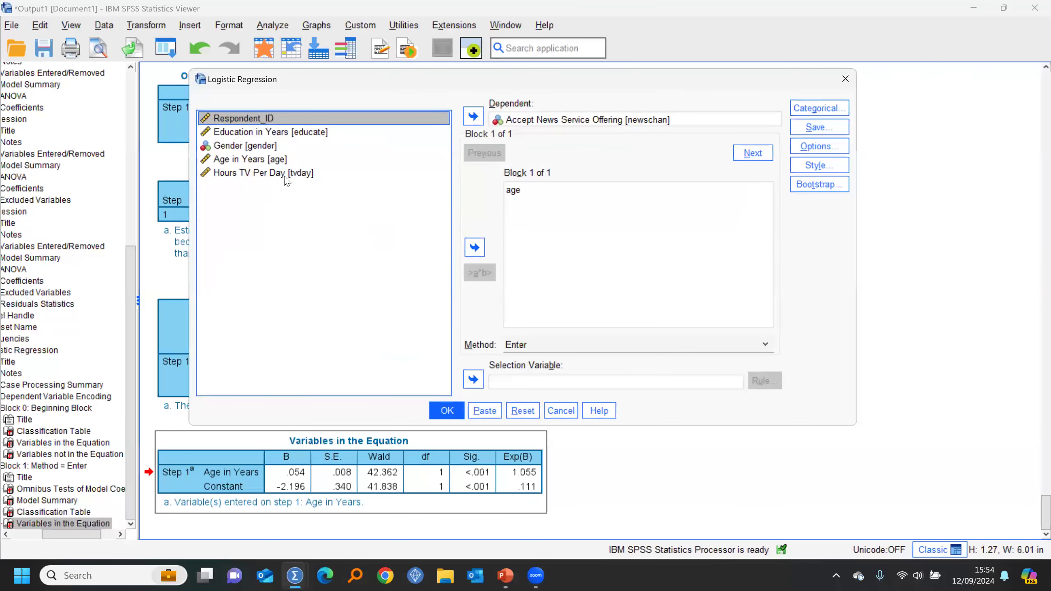
pyautogui.click(235, 148)
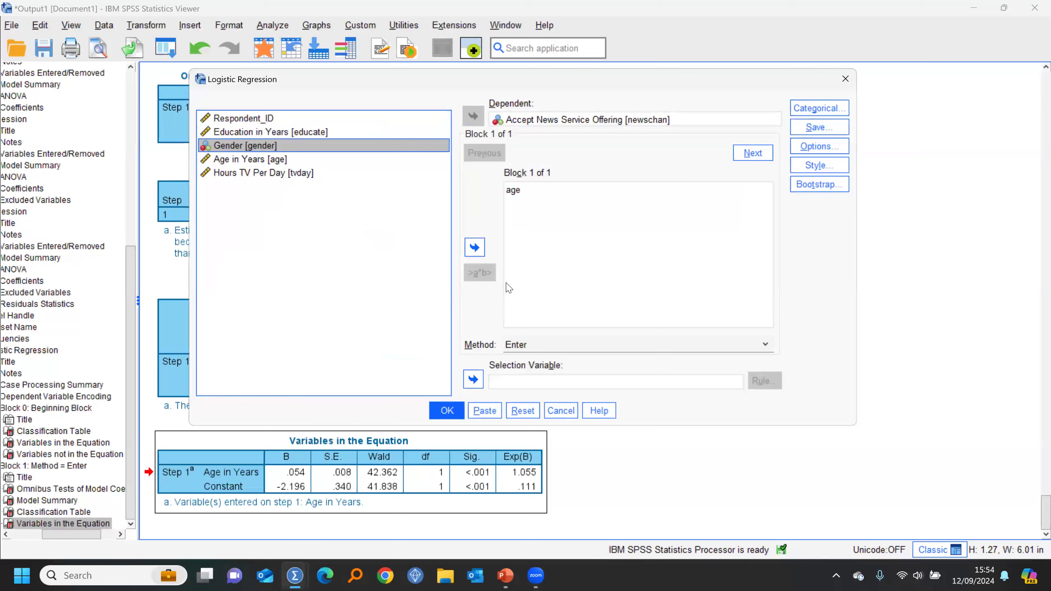
pyautogui.click(474, 248)
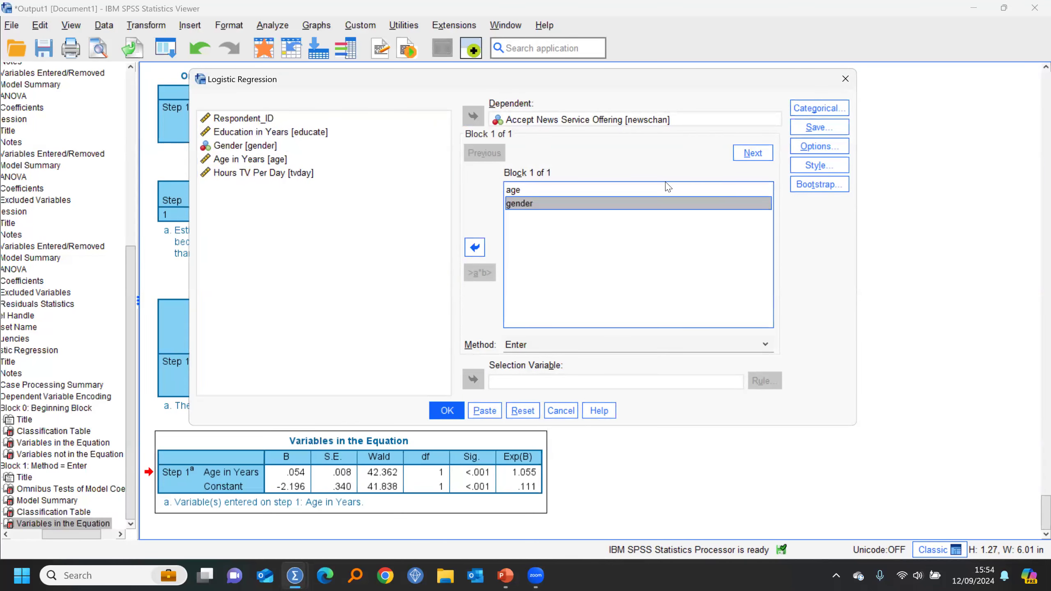
pyautogui.click(570, 209)
# - Define gender as a categorical covariate with the Indicator contrast and First reference category, checking its value labels, and run the regression
pyautogui.click(820, 108)
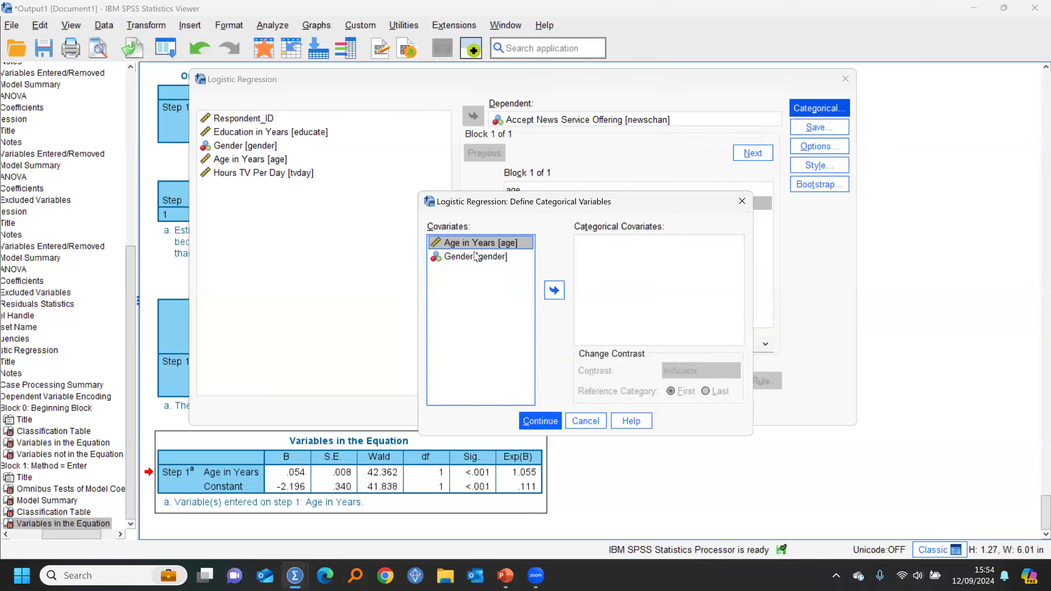
pyautogui.click(478, 258)
pyautogui.click(554, 290)
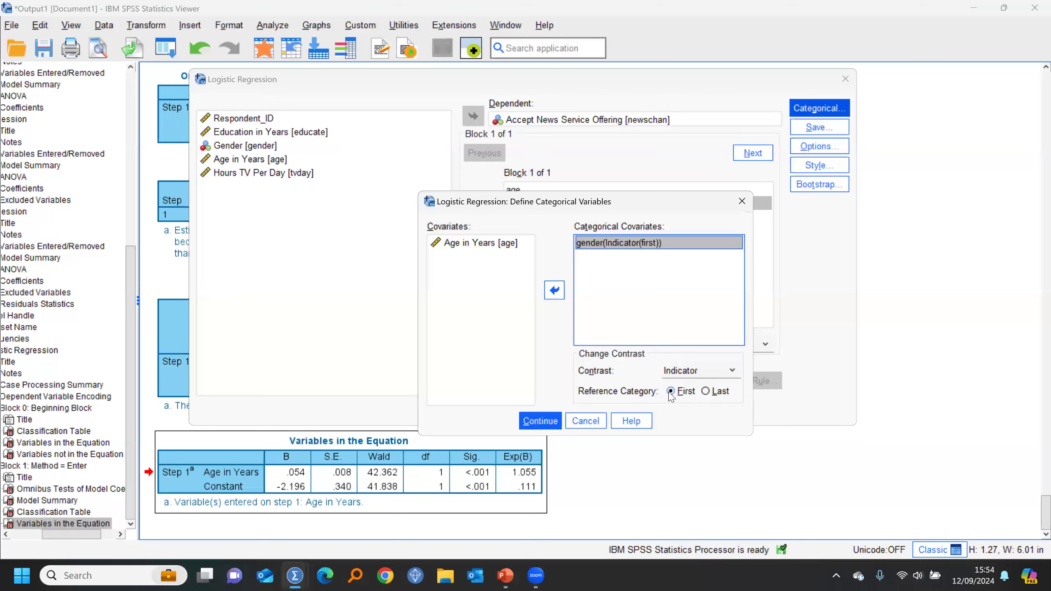
pyautogui.rightClick(613, 244)
pyautogui.click(636, 260)
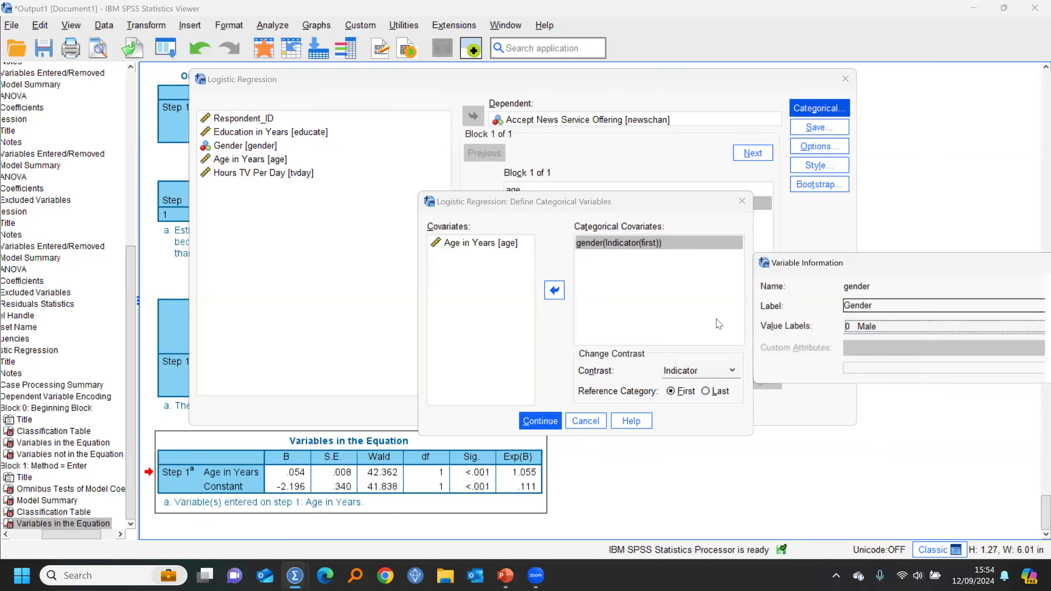
pyautogui.moveTo(869, 261); pyautogui.dragTo(723, 219)
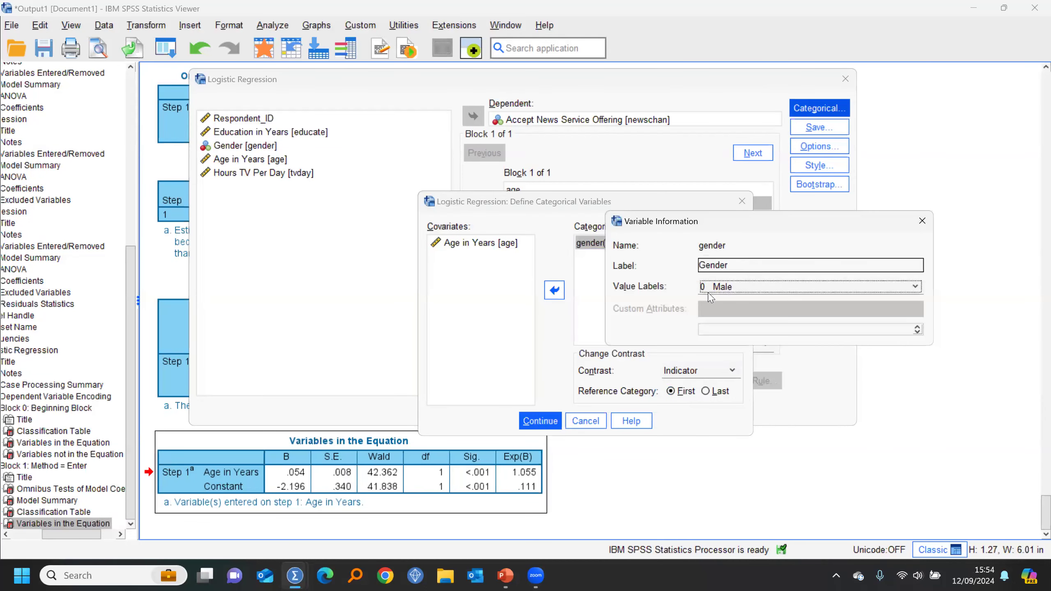
pyautogui.click(922, 221)
pyautogui.click(539, 421)
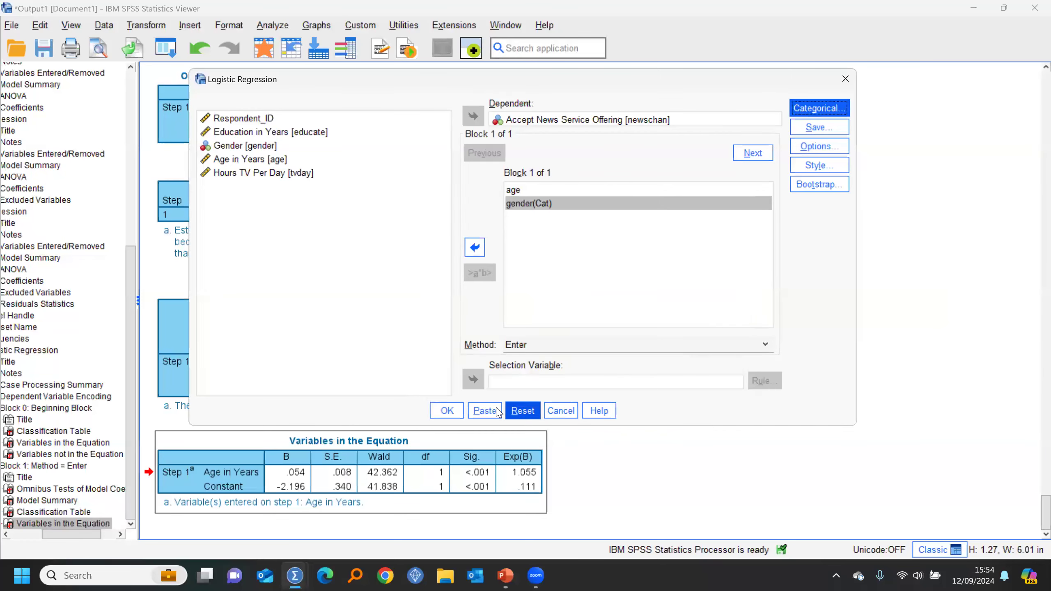
pyautogui.click(449, 409)
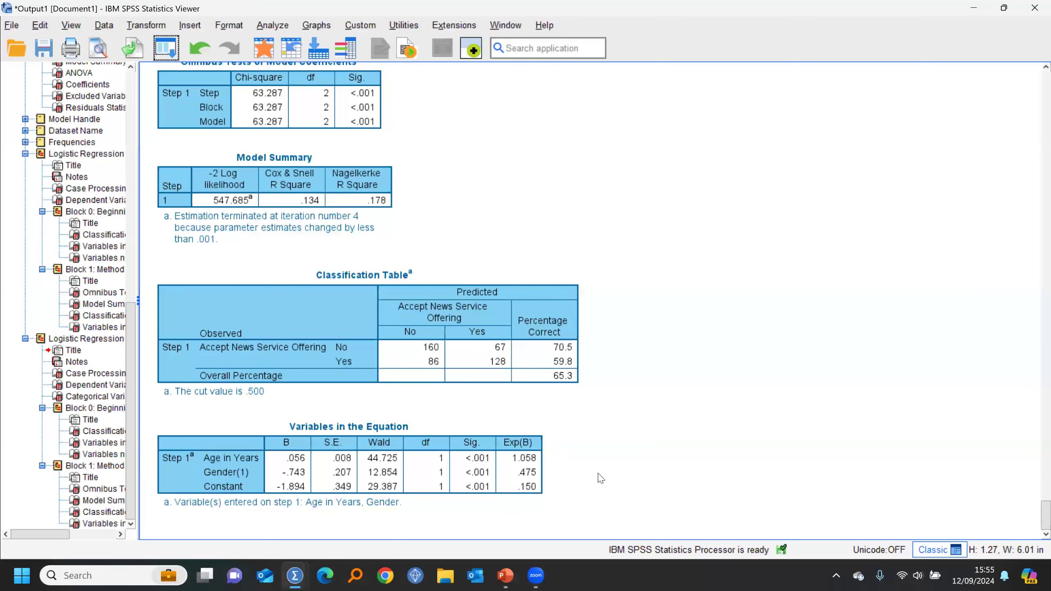
# - Add Hours TV Per Day [tvday] and Education in Years [educate] as covariates and rerun the logistic regression with the Enter method
pyautogui.click(170, 53)
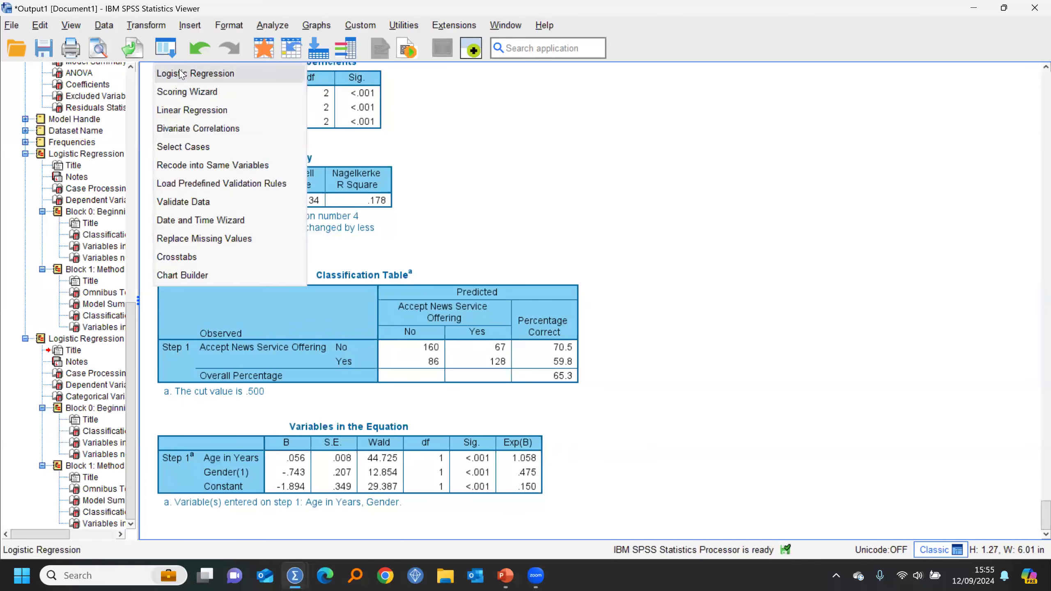
pyautogui.click(182, 73)
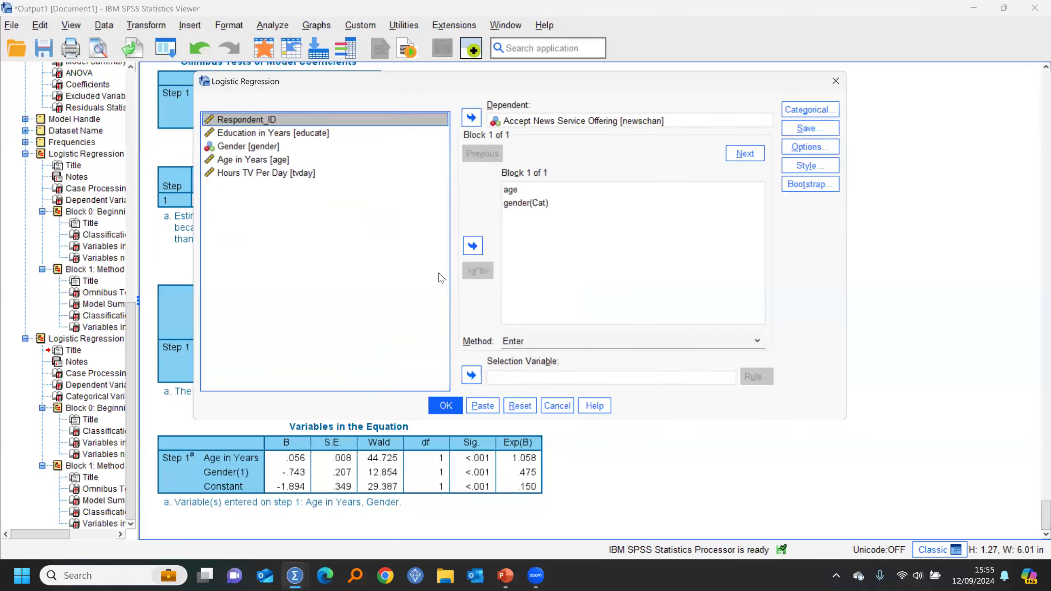
pyautogui.click(231, 174)
pyautogui.click(474, 247)
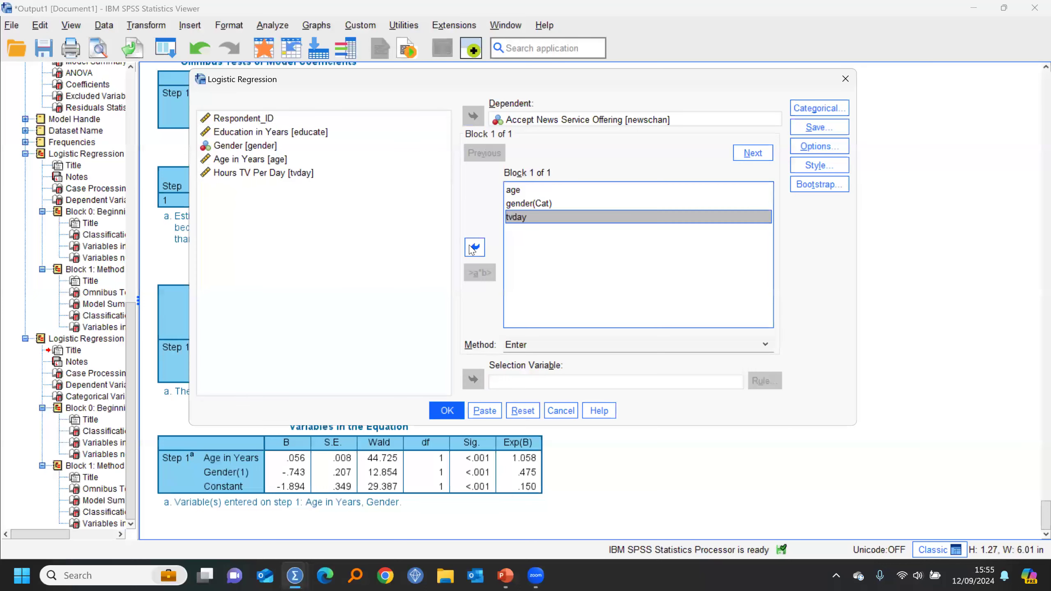
pyautogui.click(285, 137)
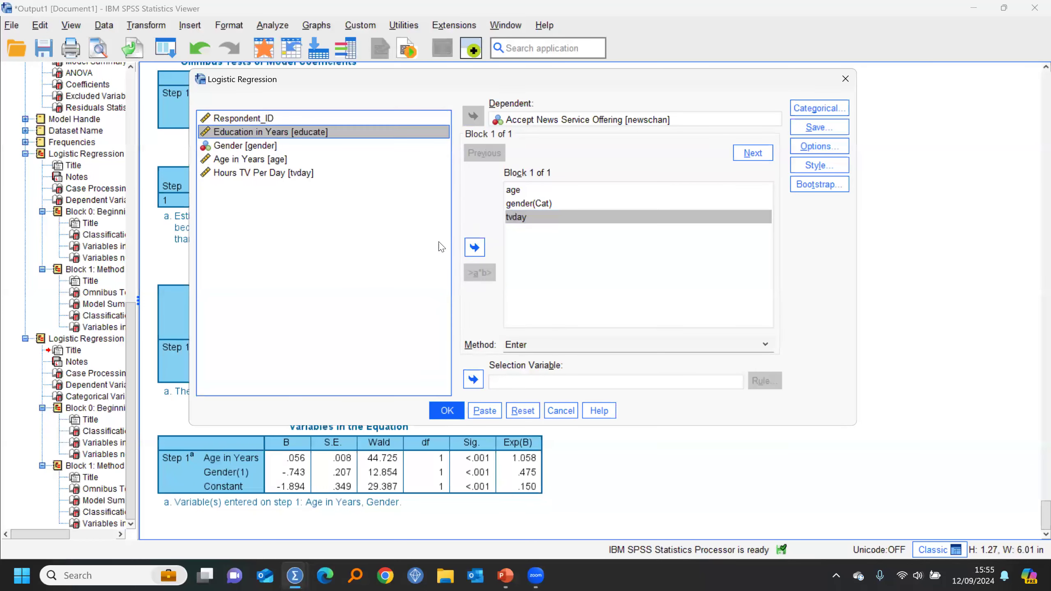
pyautogui.click(474, 247)
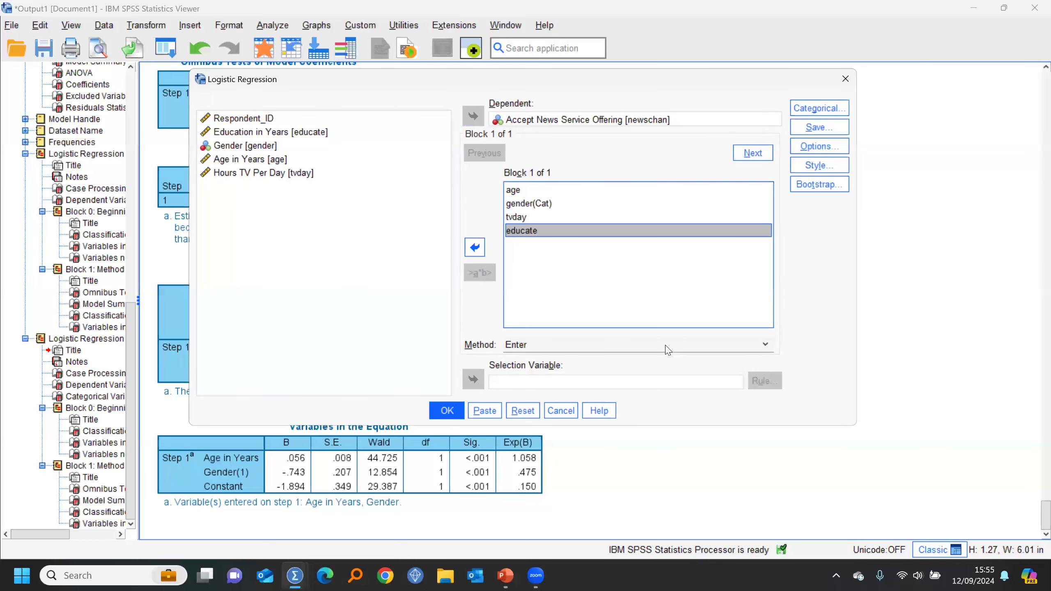
pyautogui.click(446, 411)
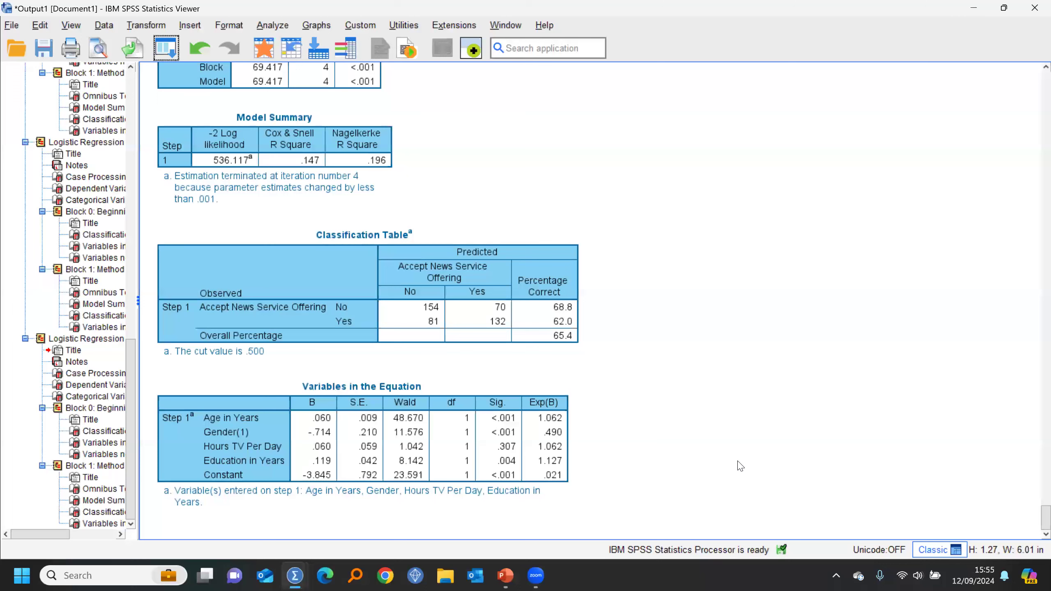
# - Examine the Sig. and Exp(B) values of each predictor in the four-covariate model's Variables in the Equation table
pyautogui.click(548, 476)
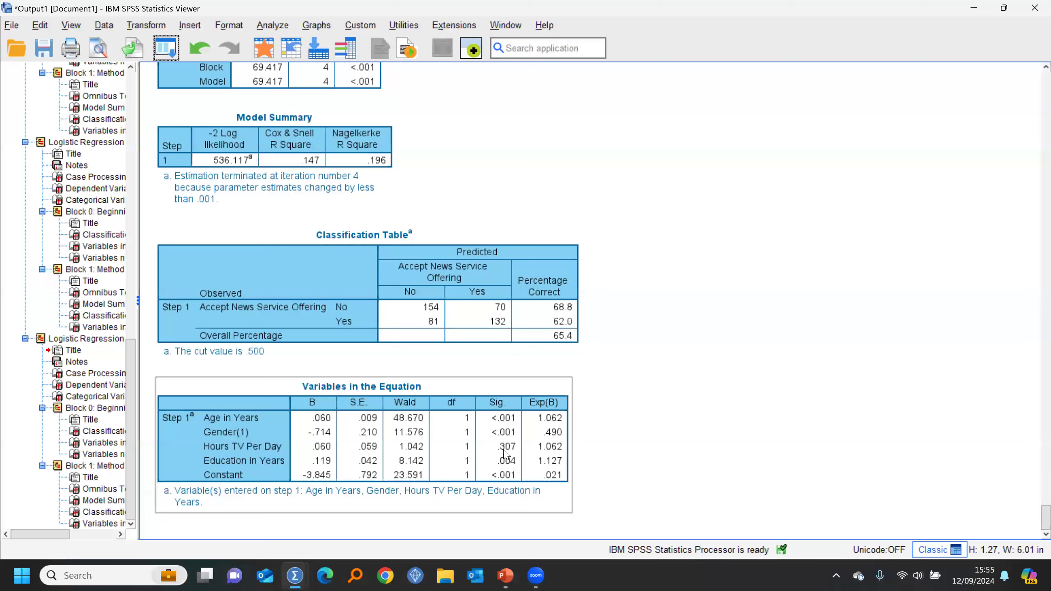
pyautogui.click(823, 467)
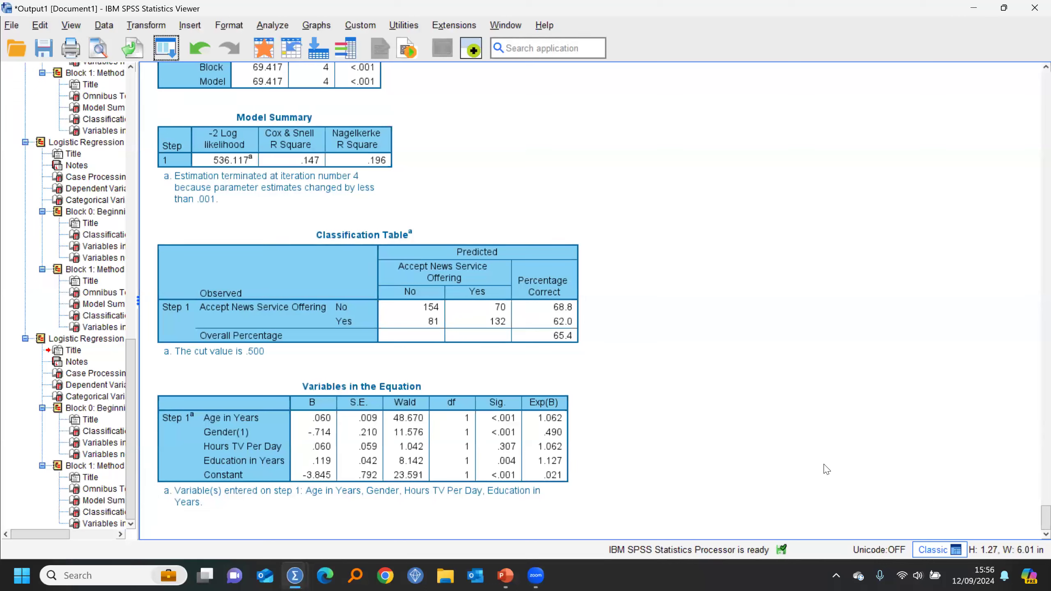
pyautogui.click(504, 465)
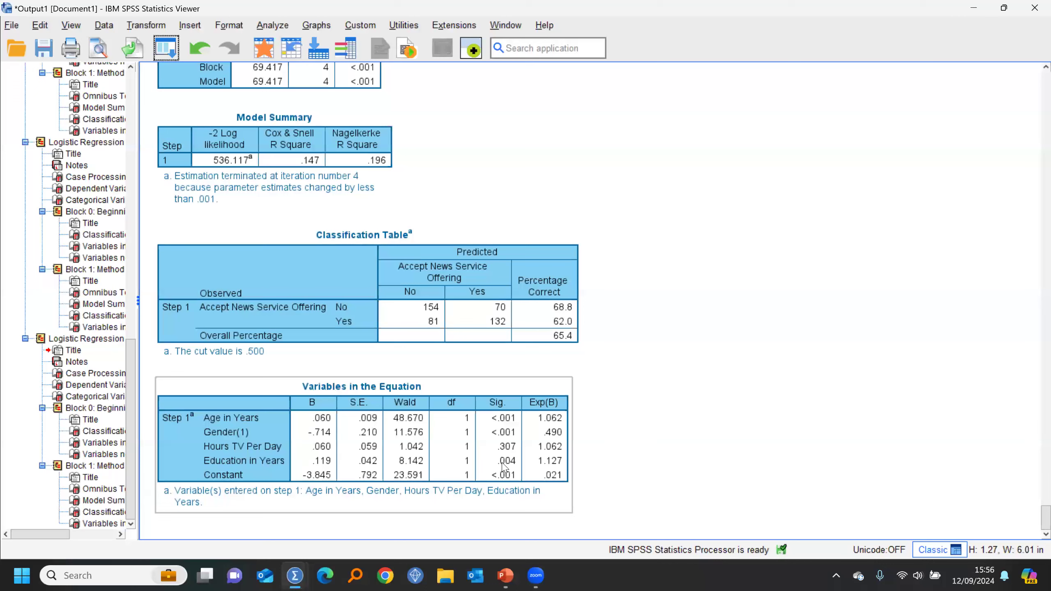
pyautogui.click(710, 473)
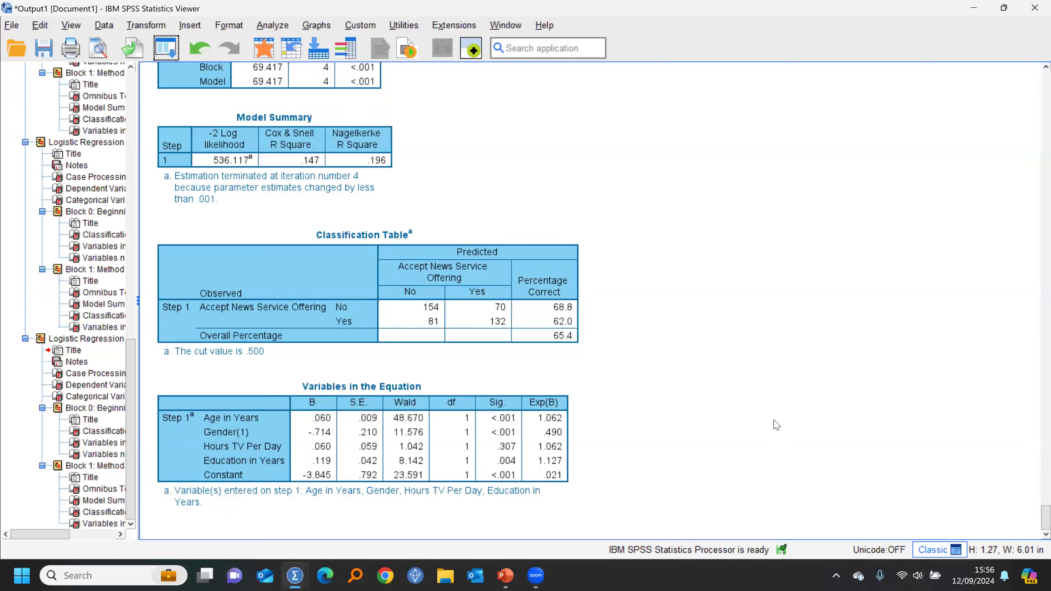
pyautogui.click(558, 472)
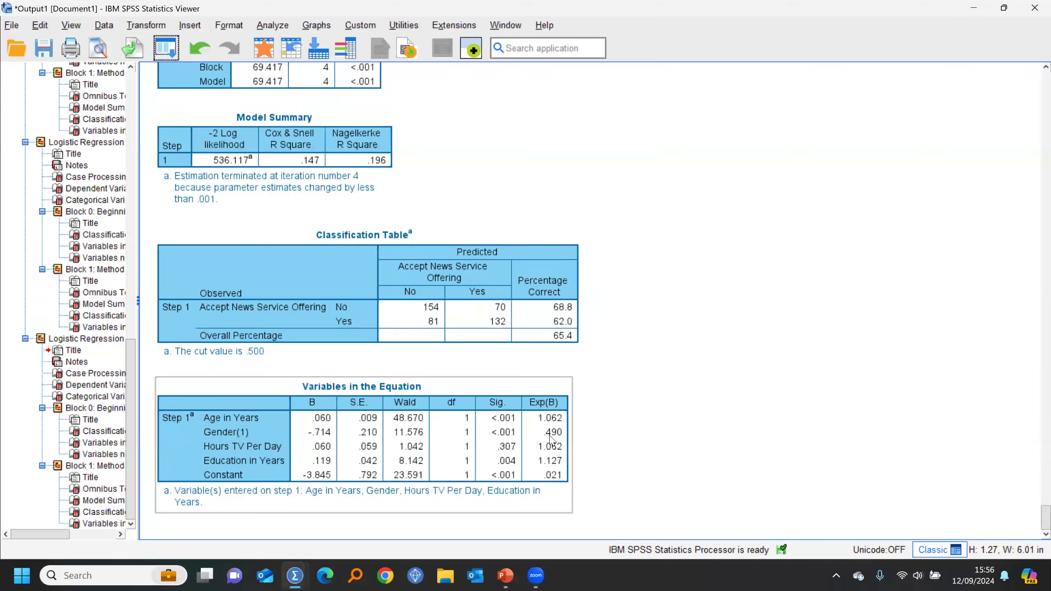
pyautogui.click(719, 434)
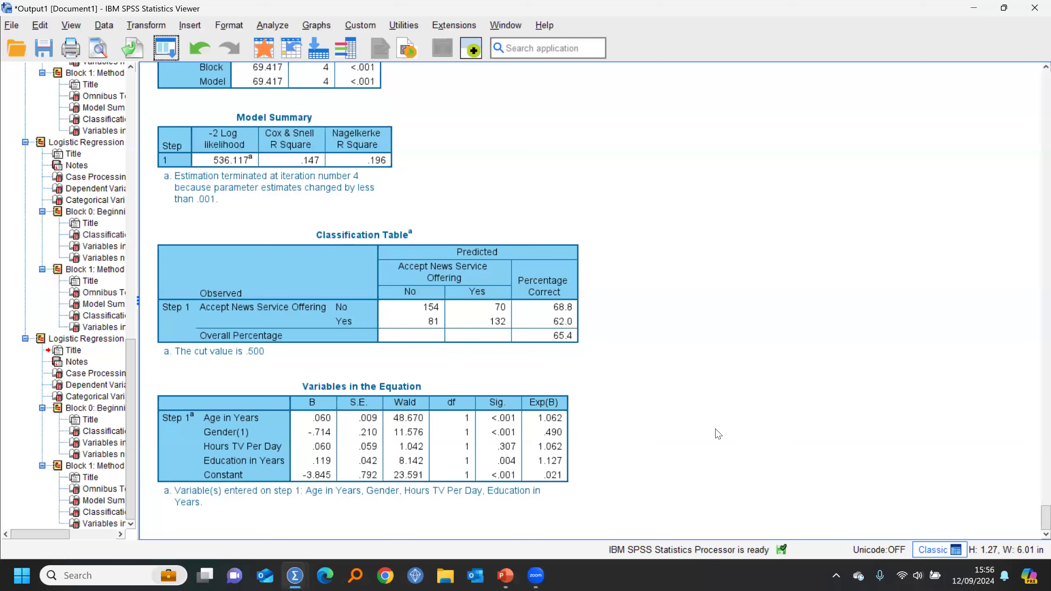
pyautogui.click(565, 417)
pyautogui.click(717, 432)
pyautogui.click(222, 435)
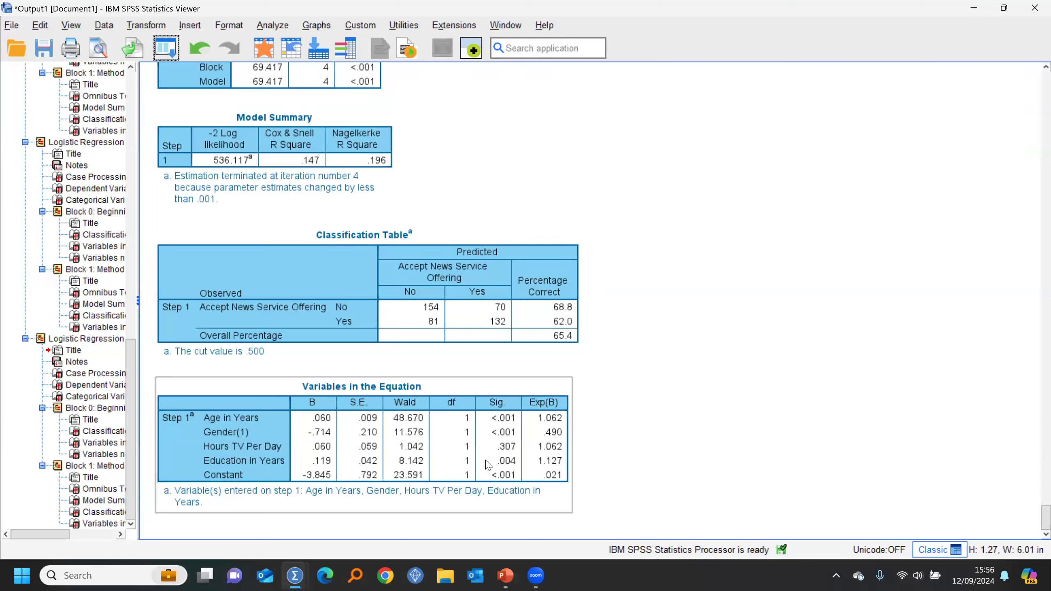
pyautogui.click(641, 460)
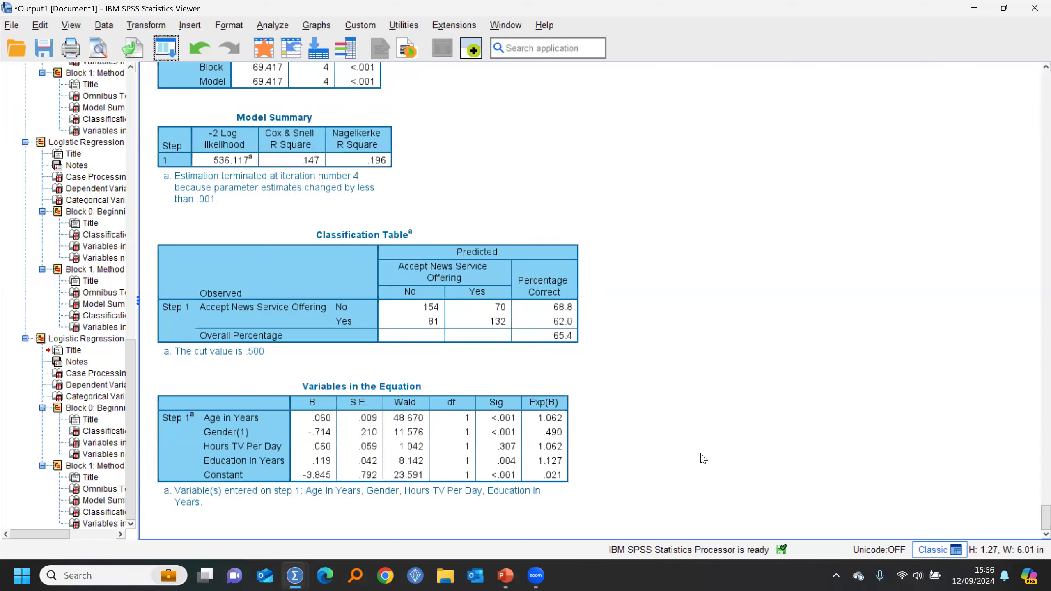
pyautogui.click(559, 450)
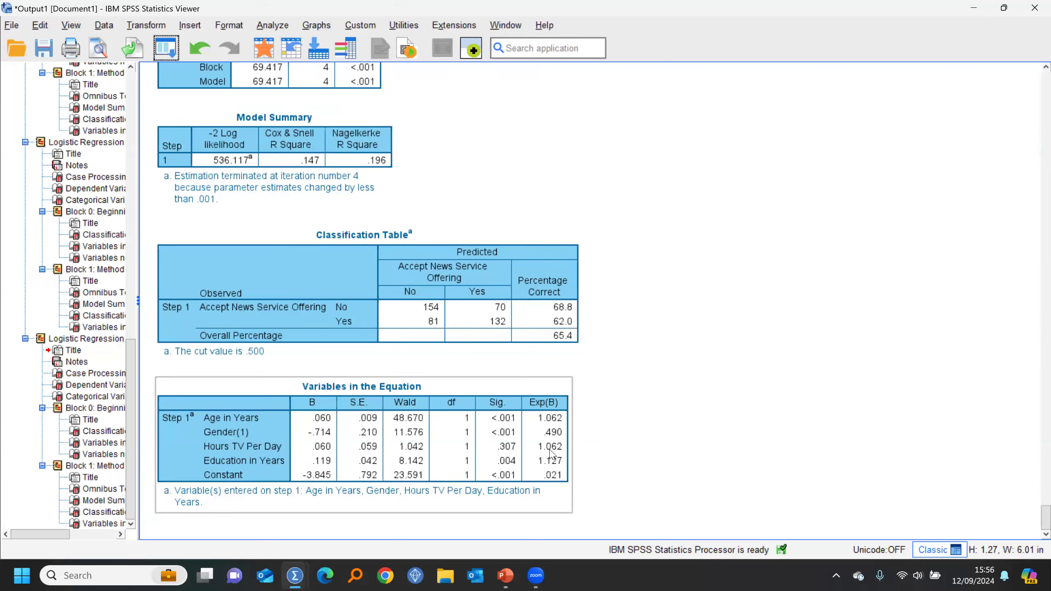
pyautogui.click(620, 460)
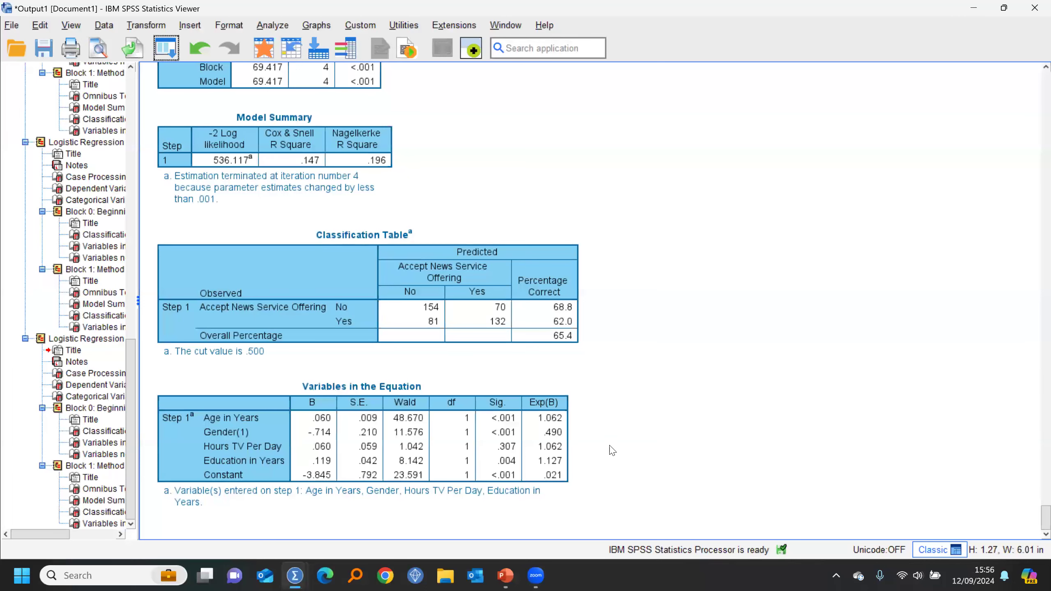
# - Rerun the four-covariate logistic regression, saving the predicted probabilities and predicted group membership to the dataset
pyautogui.click(166, 47)
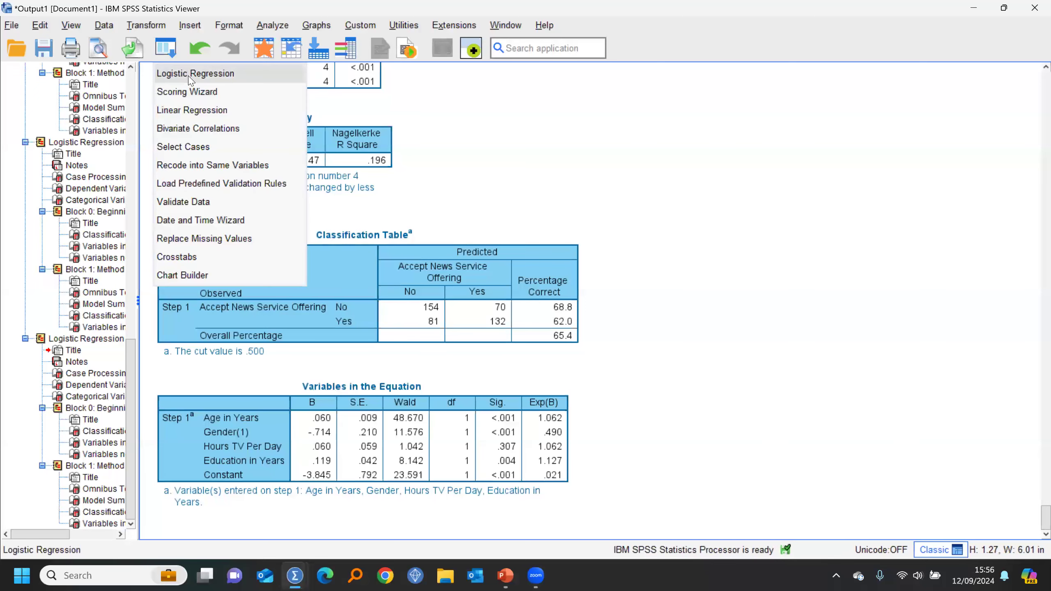
pyautogui.click(185, 73)
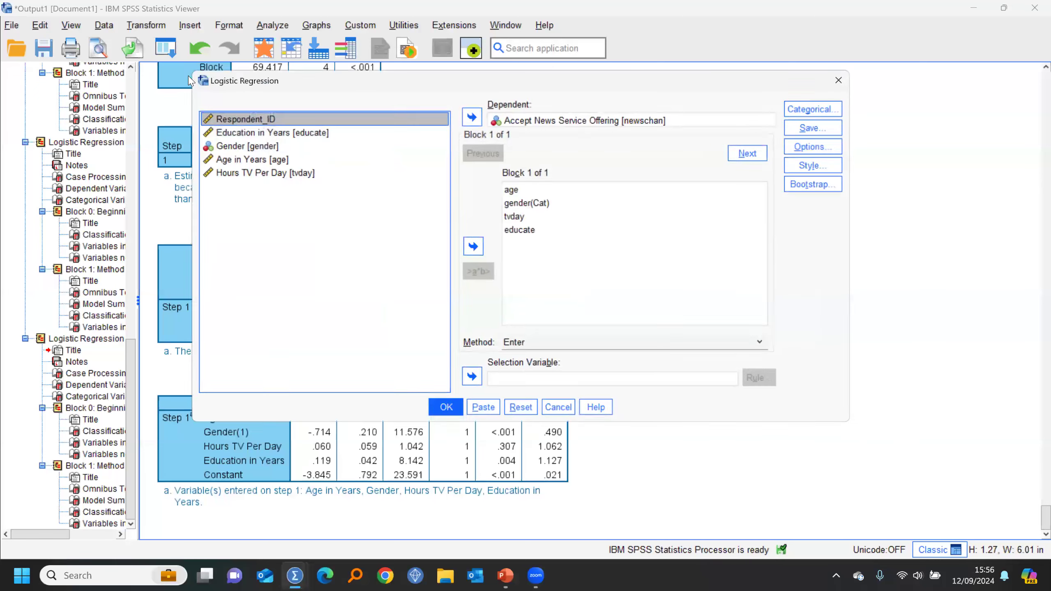
pyautogui.click(821, 133)
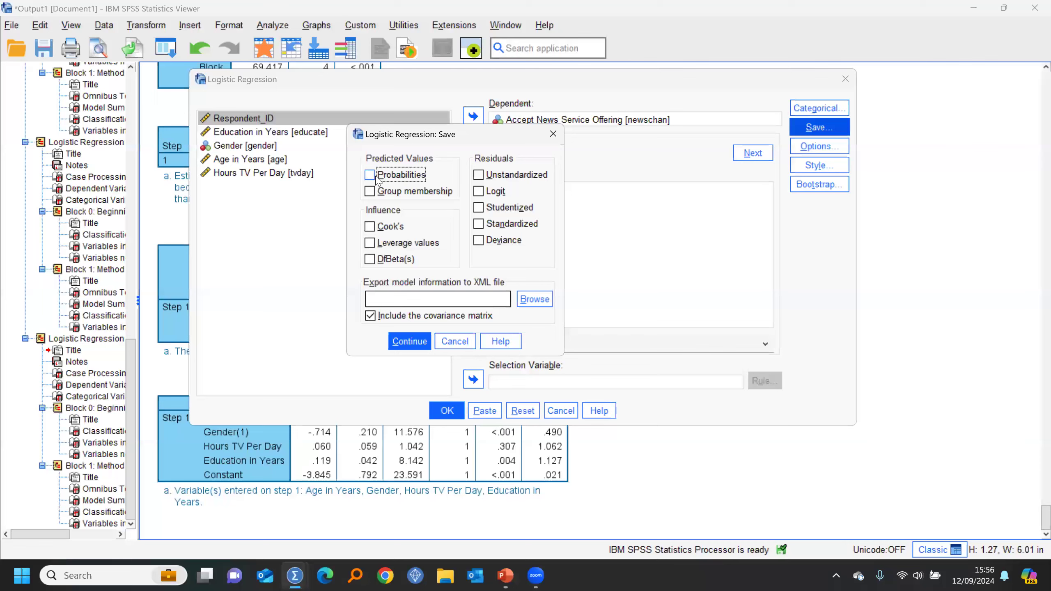
pyautogui.click(400, 177)
pyautogui.click(398, 192)
pyautogui.click(419, 347)
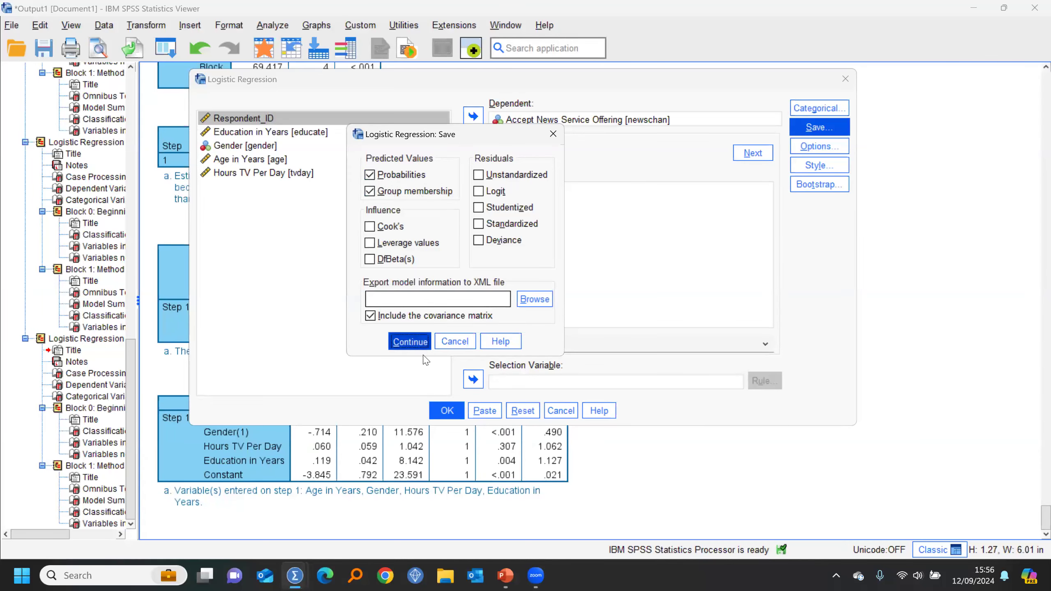
pyautogui.click(447, 411)
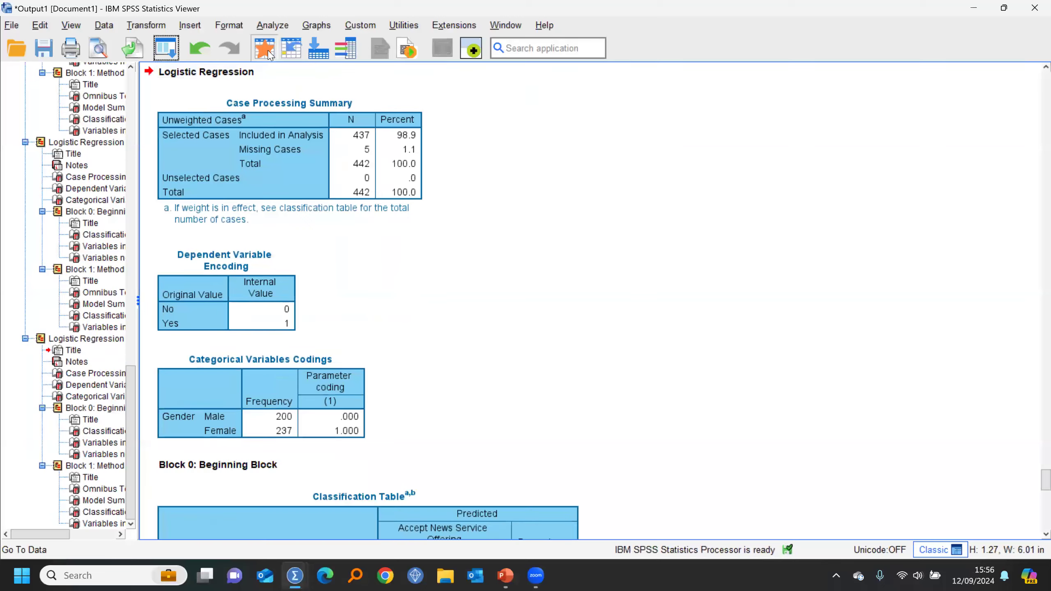
# - Go to the dataset and compare the saved predicted probabilities and group memberships with the newschan values for several respondents
pyautogui.click(269, 54)
pyautogui.click(557, 109)
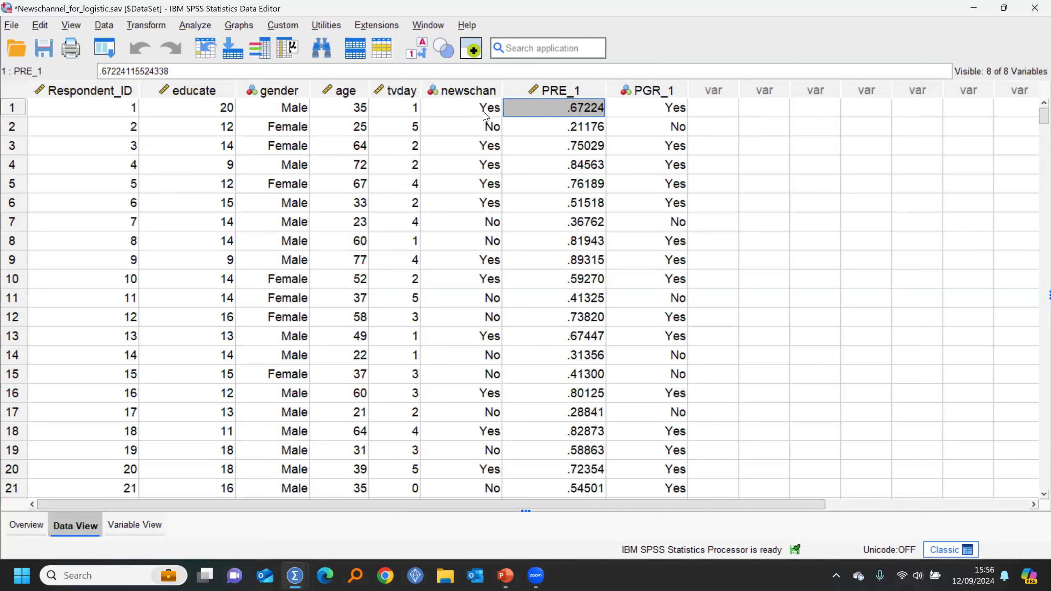
pyautogui.click(661, 113)
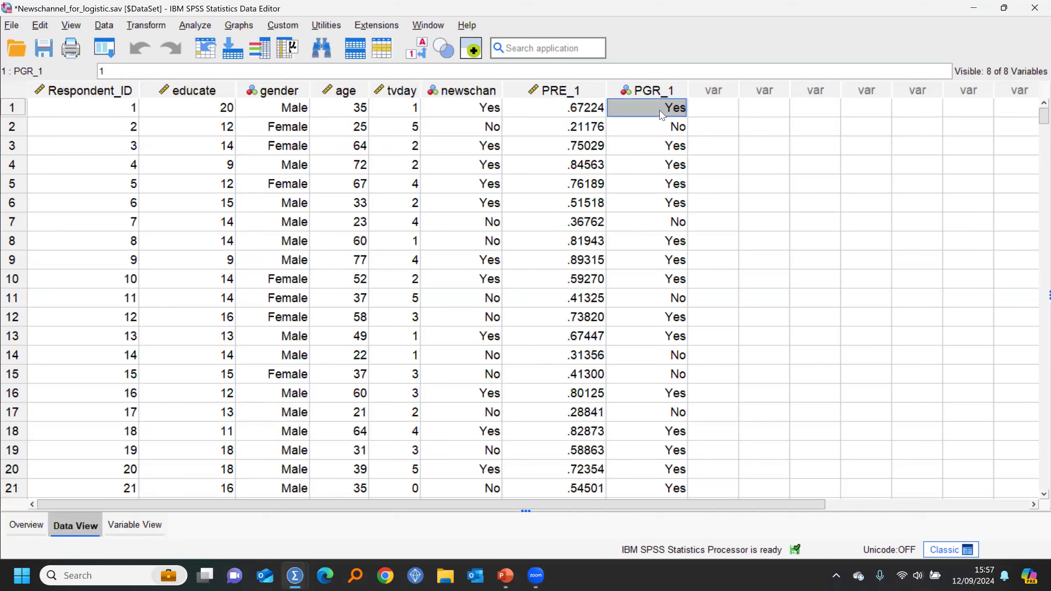
pyautogui.click(579, 132)
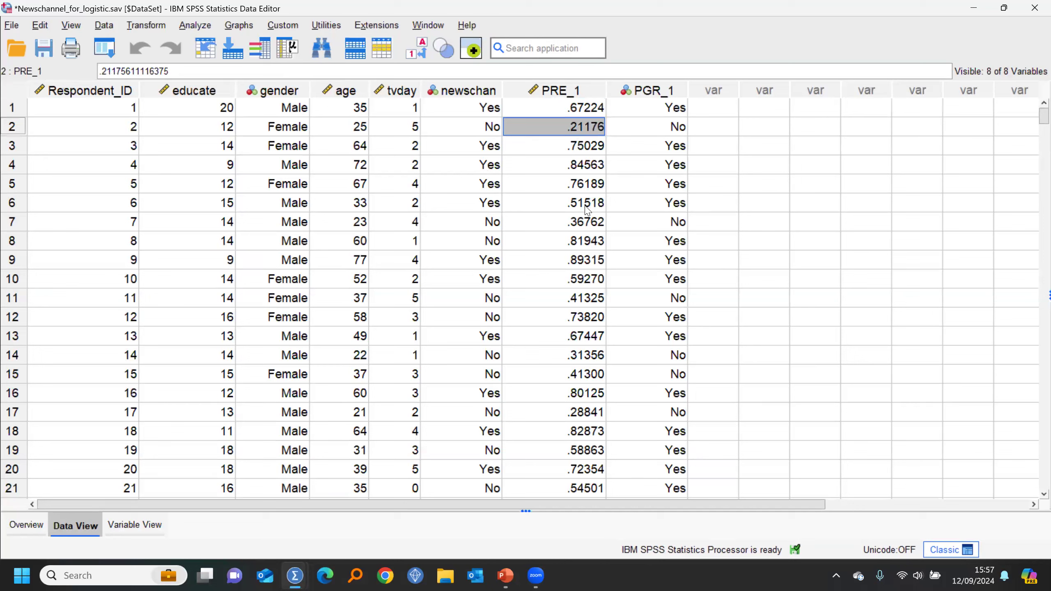
pyautogui.click(585, 246)
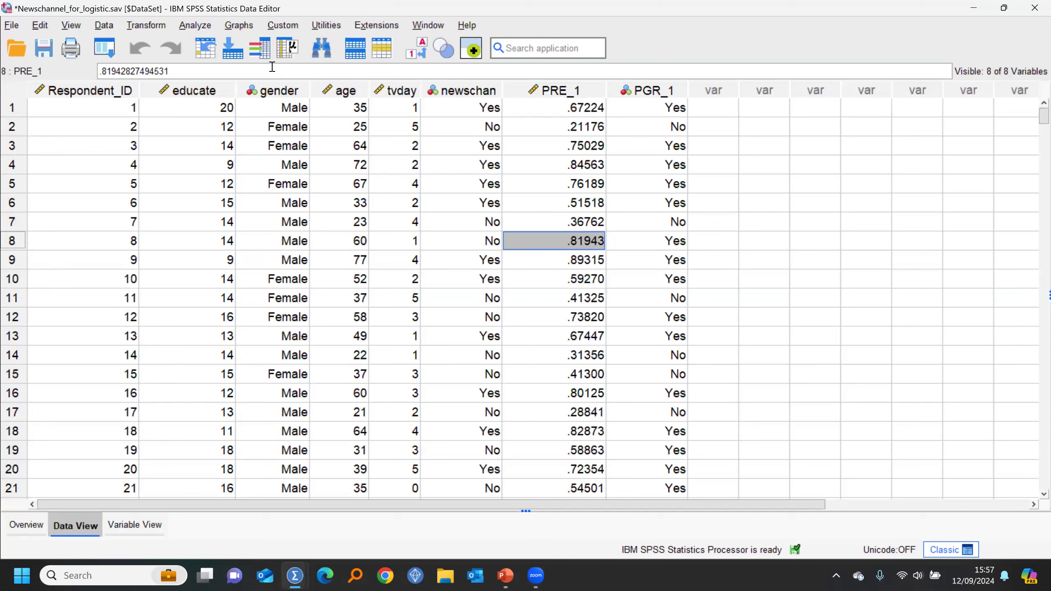
# - Set up a Crosstabs analysis with Gender [gender] as the row variable and Predicted group [PGR_1] as the column variable
pyautogui.click(193, 26)
pyautogui.moveTo(225, 84)
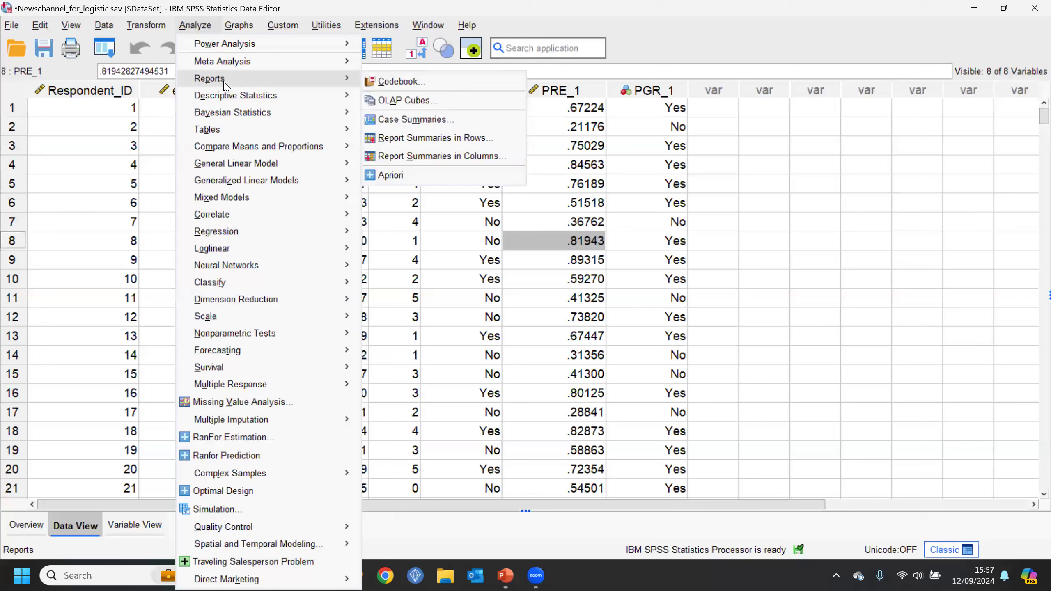
pyautogui.moveTo(323, 102)
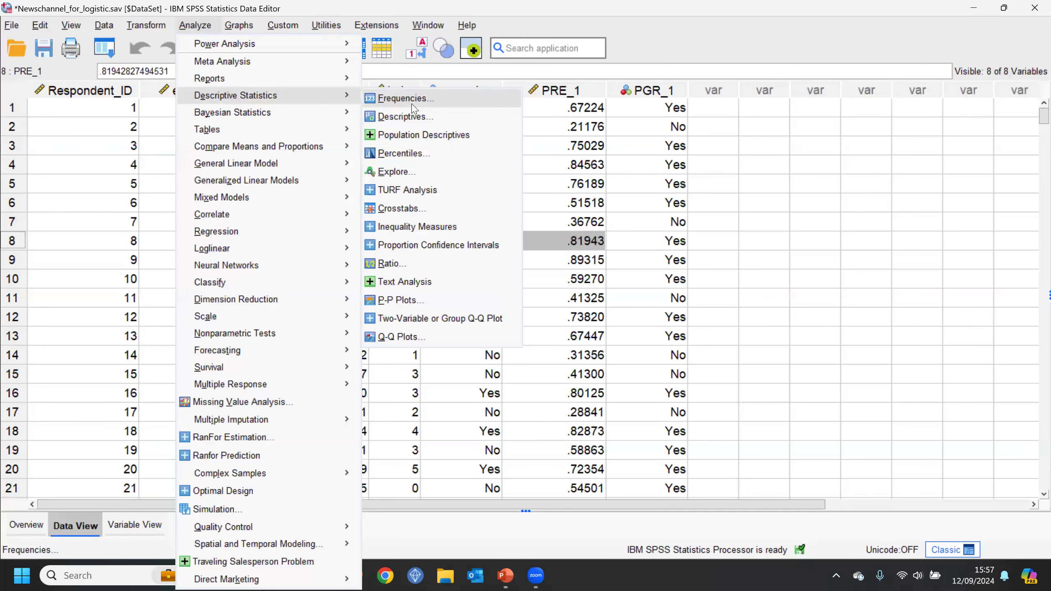
pyautogui.click(401, 208)
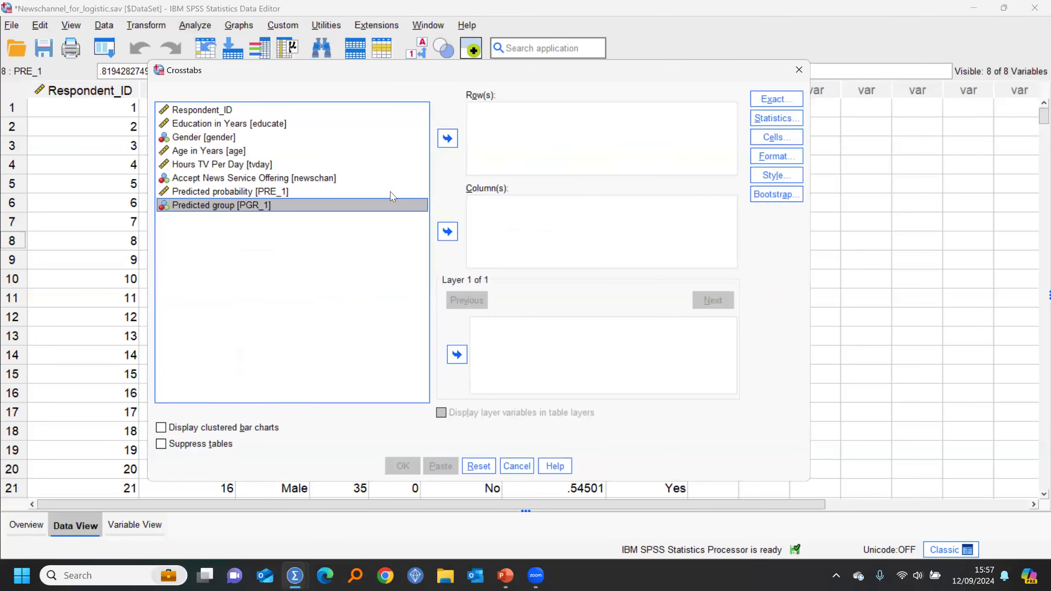
pyautogui.click(209, 205)
pyautogui.click(455, 233)
pyautogui.click(199, 138)
pyautogui.click(448, 140)
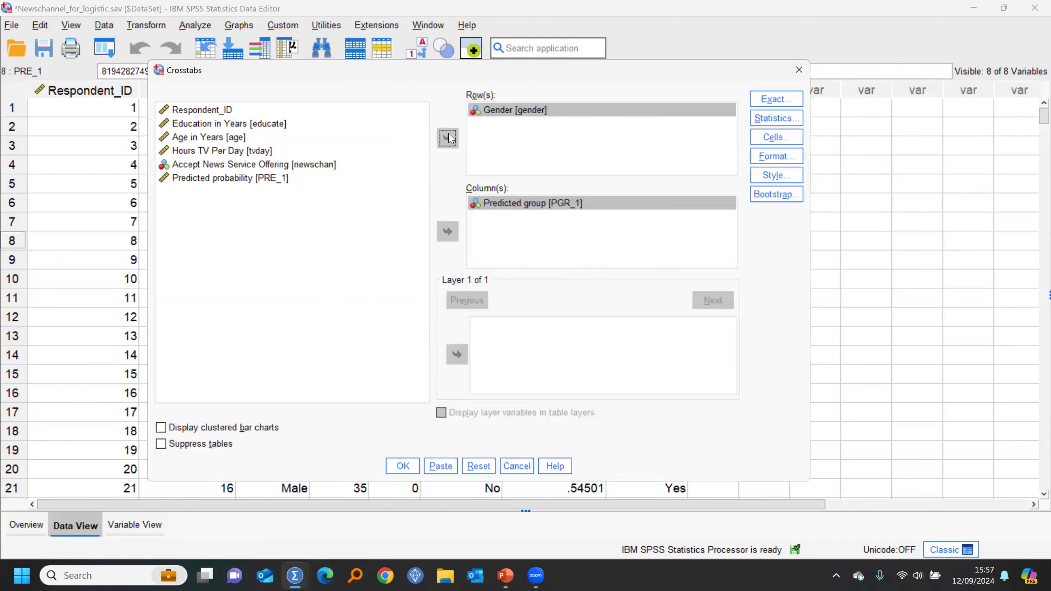
# - Add row percentages to the crosstab cells and run the Gender by Predicted group table
pyautogui.click(785, 139)
pyautogui.click(501, 190)
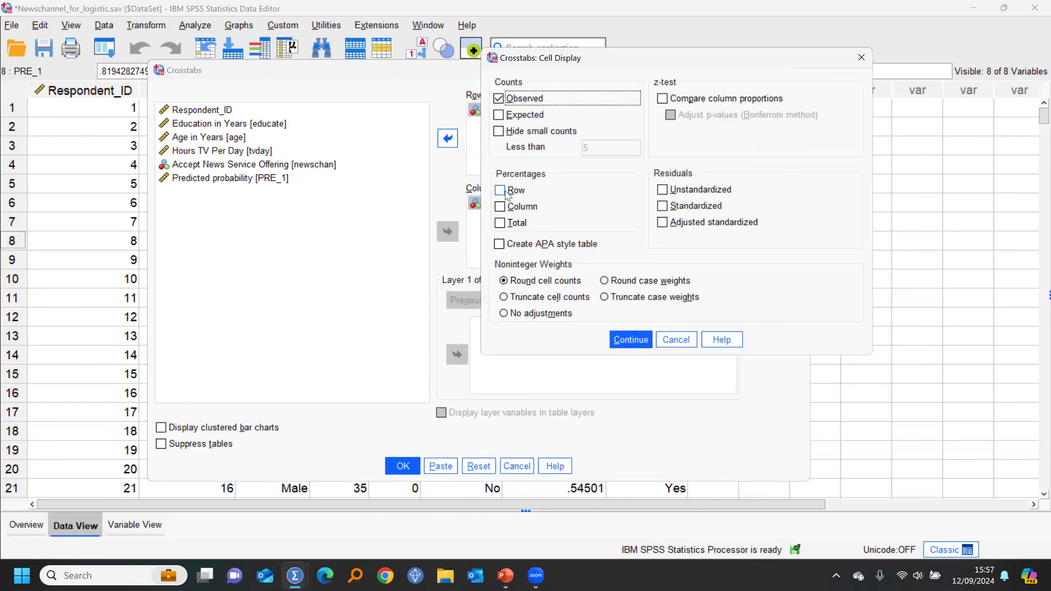
pyautogui.click(631, 339)
pyautogui.click(416, 468)
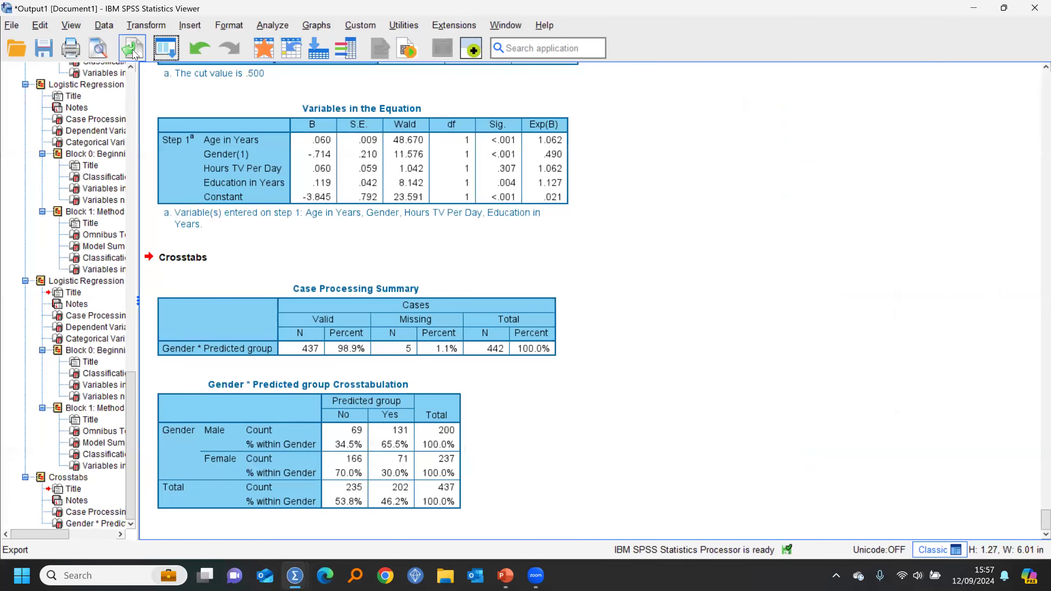
# - Rerun the crosstab with Accept News Service Offering [newschan] replacing Gender as the row variable against Predicted group
pyautogui.click(166, 48)
pyautogui.click(176, 71)
pyautogui.click(502, 109)
pyautogui.click(450, 139)
pyautogui.click(285, 179)
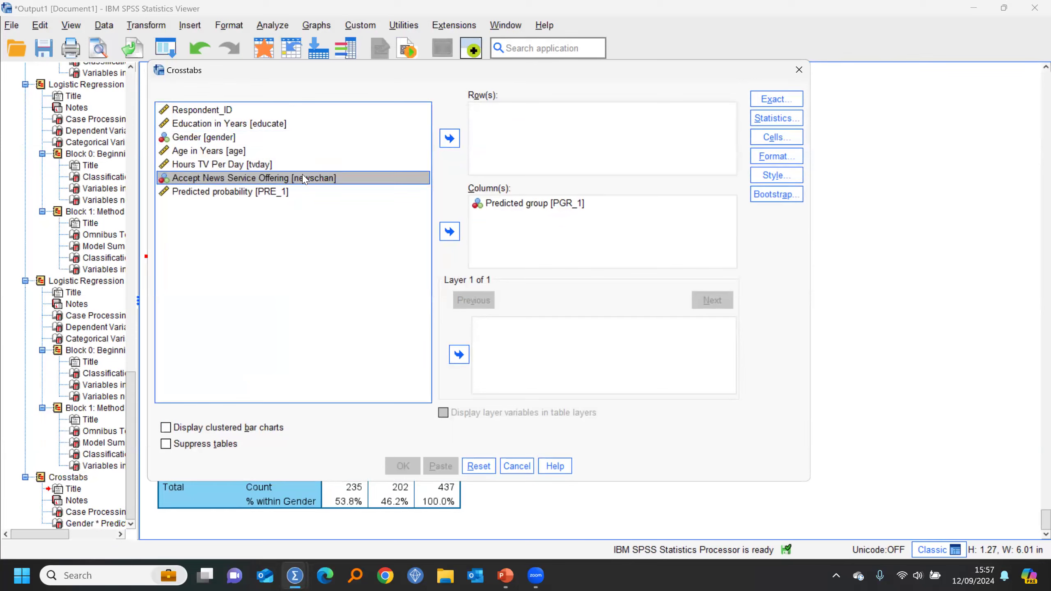
pyautogui.click(450, 140)
pyautogui.click(399, 468)
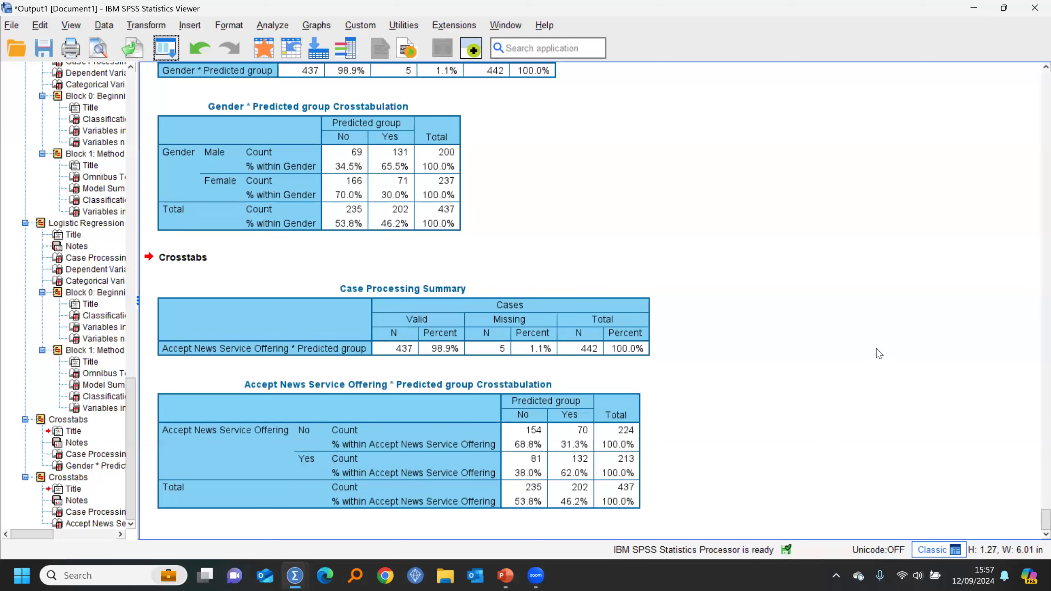
# - Return to the news channel dataset and switch to the PowerPoint slide show on logistic regression
pyautogui.click(265, 54)
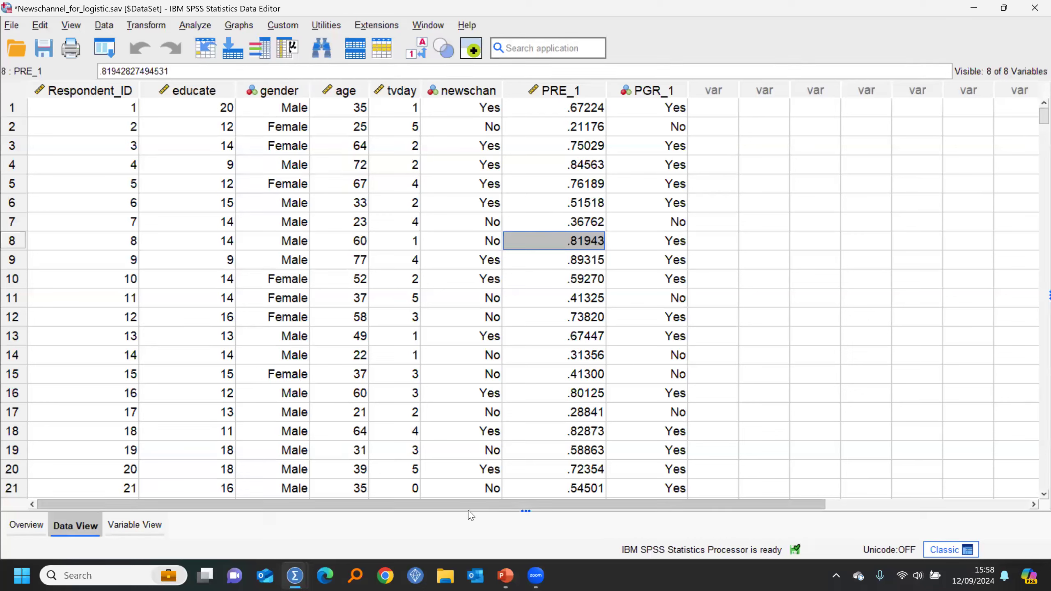
pyautogui.click(504, 577)
pyautogui.click(600, 476)
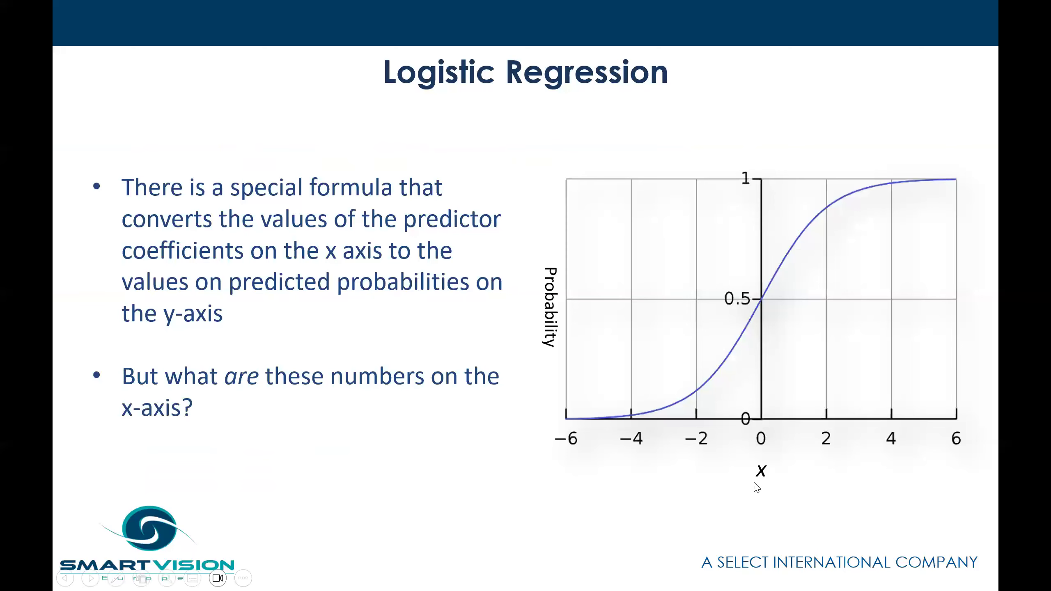